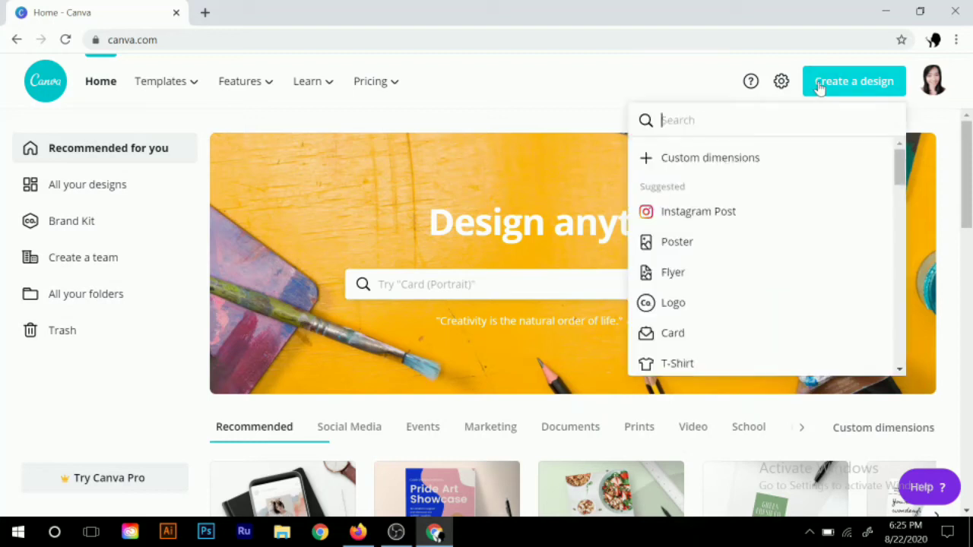
Start a new Resume design from the Create a design list, opening a blank A4 page
{"action": "scroll", "coordinate": [735, 245], "scroll_direction": "down", "scroll_amount": 2}
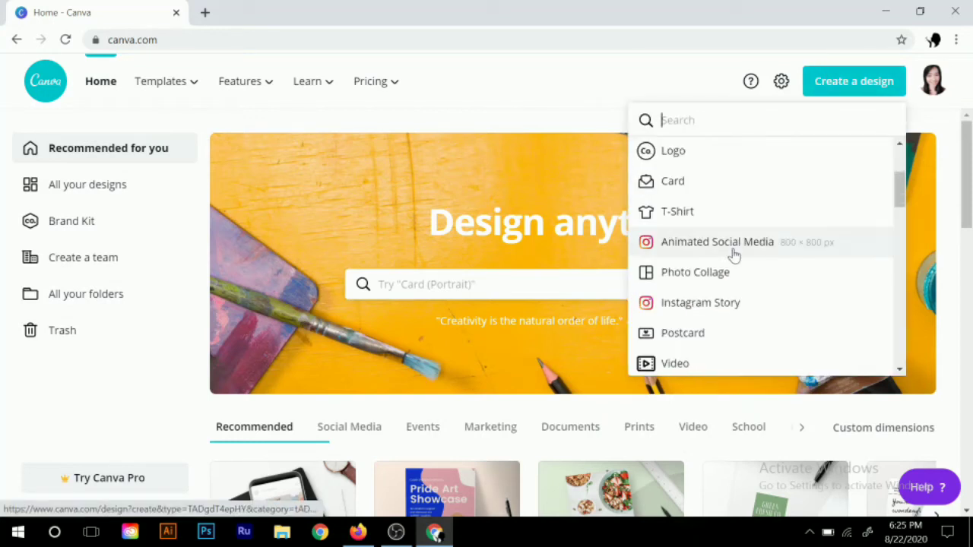
{"action": "scroll", "coordinate": [711, 270], "scroll_direction": "up", "scroll_amount": 1}
{"action": "scroll", "coordinate": [682, 283], "scroll_direction": "up", "scroll_amount": 1}
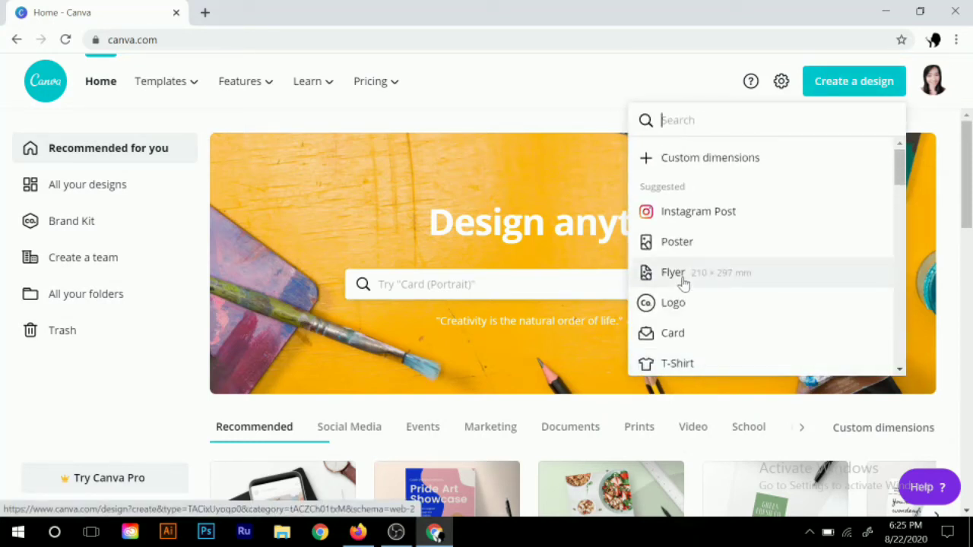
{"action": "scroll", "coordinate": [692, 231], "scroll_direction": "down", "scroll_amount": 1}
{"action": "scroll", "coordinate": [692, 232], "scroll_direction": "down", "scroll_amount": 2}
{"action": "scroll", "coordinate": [692, 235], "scroll_direction": "down", "scroll_amount": 2}
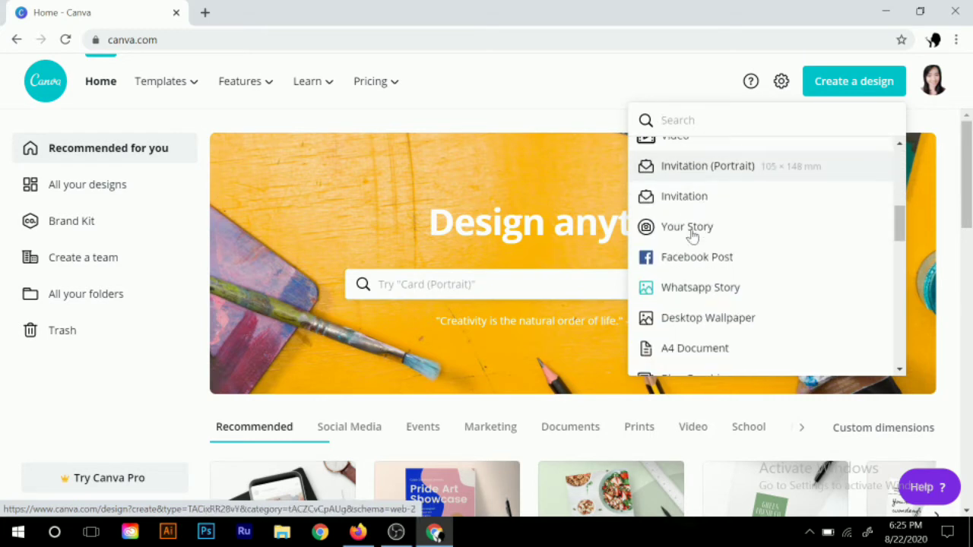
{"action": "scroll", "coordinate": [692, 238], "scroll_direction": "down", "scroll_amount": 2}
{"action": "left_click", "coordinate": [673, 319]}
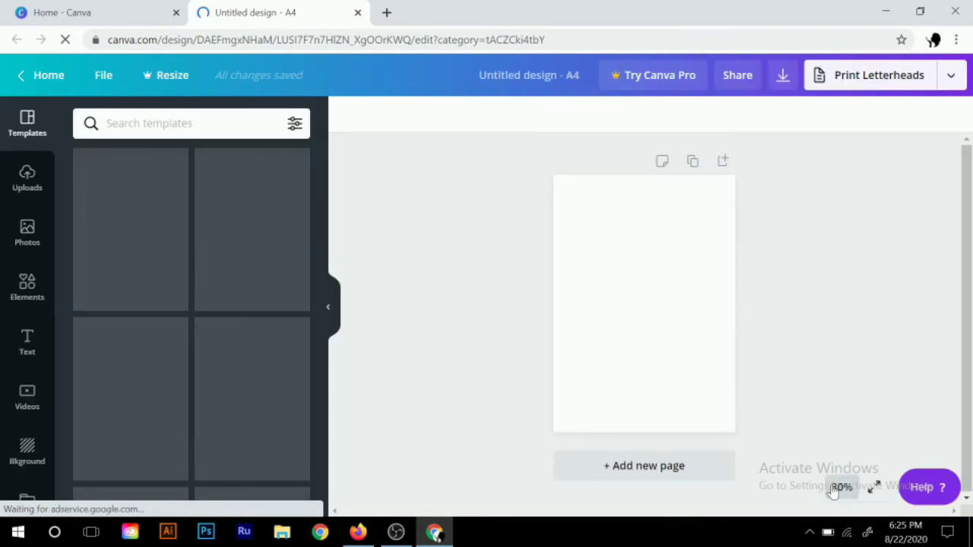
Zoom the page to 75% and search templates for 'Graphic Designer'
{"action": "left_click", "coordinate": [840, 487]}
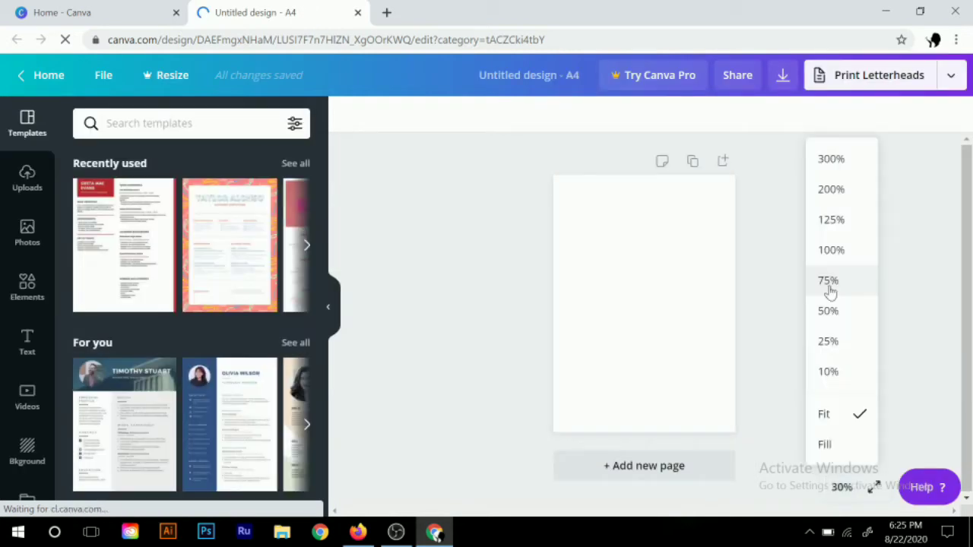
{"action": "left_click", "coordinate": [829, 283]}
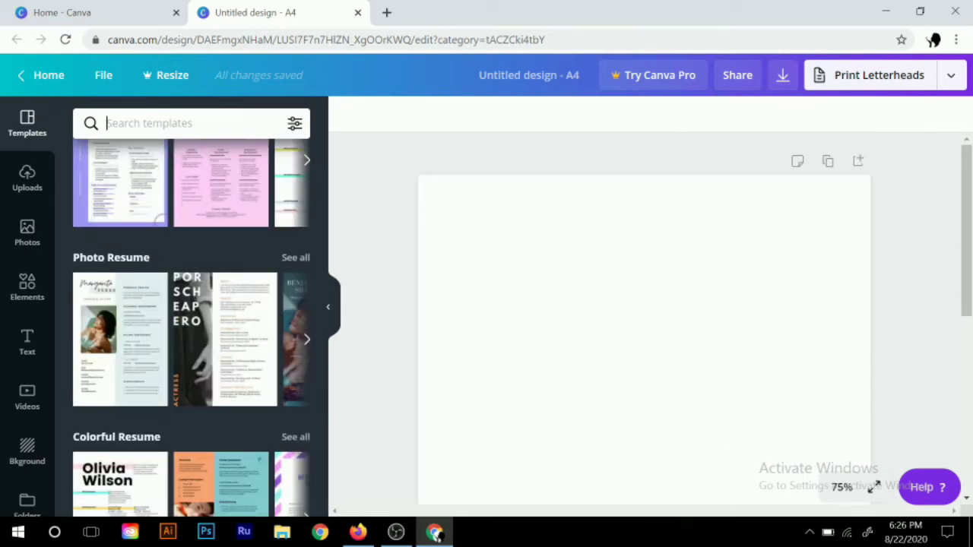
{"action": "type", "text": "Graphic Designer"}
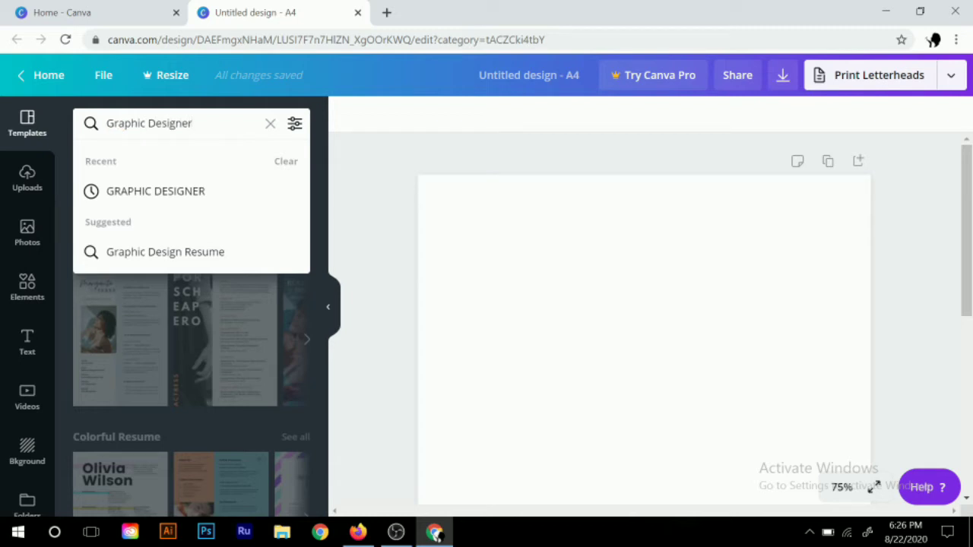
{"action": "key", "text": "Return"}
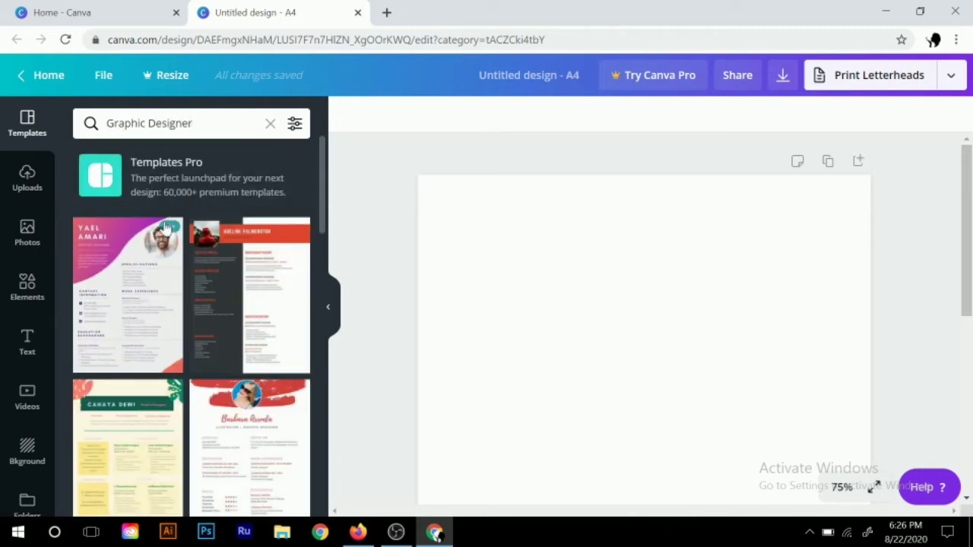
Scroll through the Graphic Designer resume template results
{"action": "scroll", "coordinate": [165, 228], "scroll_direction": "down", "scroll_amount": 2}
{"action": "scroll", "coordinate": [256, 380], "scroll_direction": "down", "scroll_amount": 1}
{"action": "scroll", "coordinate": [279, 435], "scroll_direction": "down", "scroll_amount": 2}
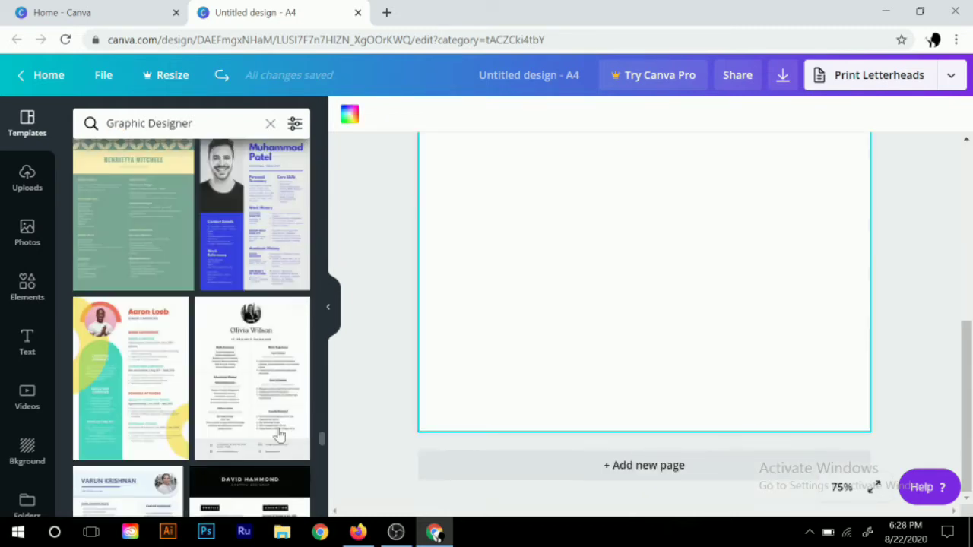
{"action": "left_click_drag", "start_coordinate": [316, 432], "coordinate": [311, 300]}
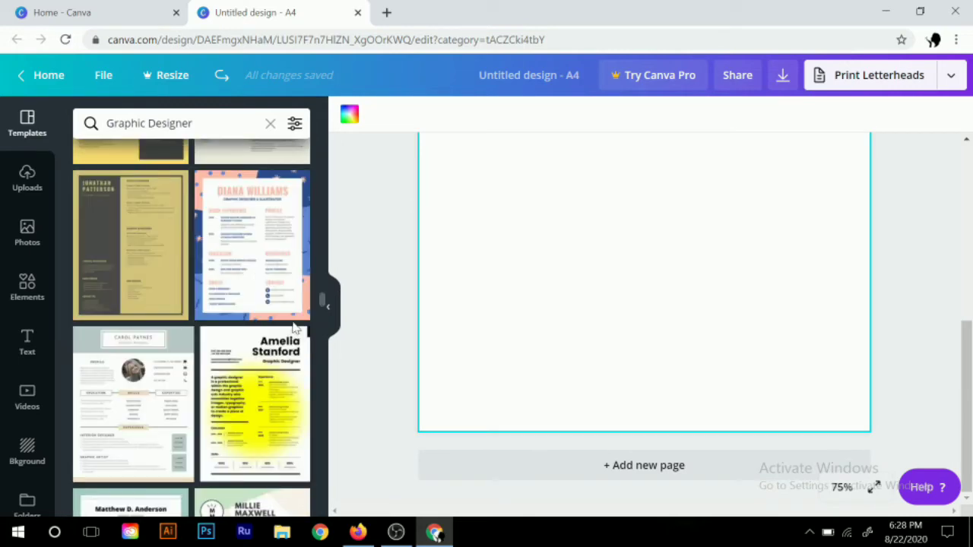
{"action": "scroll", "coordinate": [295, 327], "scroll_direction": "down", "scroll_amount": 3}
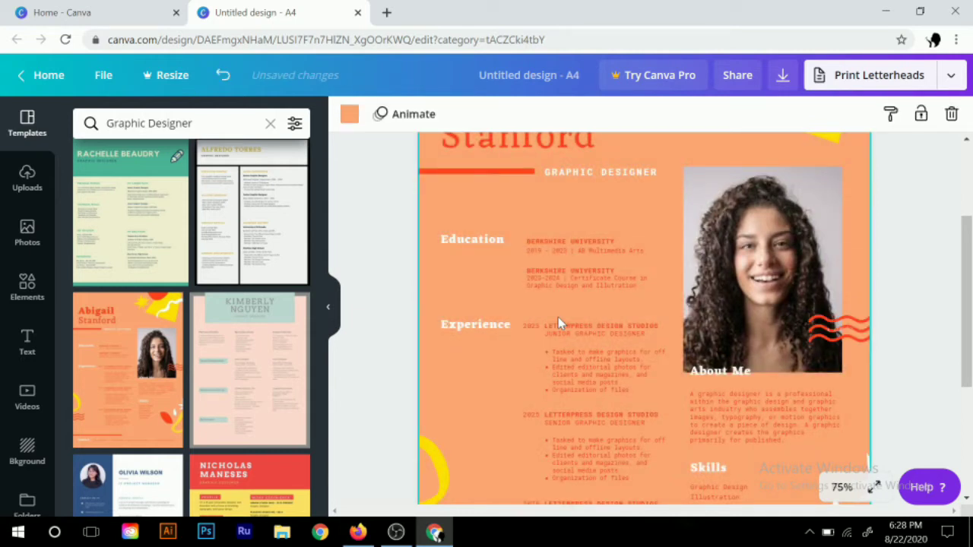
Select the orange template's sample portrait photo and delete it from the page
{"action": "scroll", "coordinate": [437, 345], "scroll_direction": "down", "scroll_amount": 3}
{"action": "scroll", "coordinate": [444, 327], "scroll_direction": "down", "scroll_amount": 2}
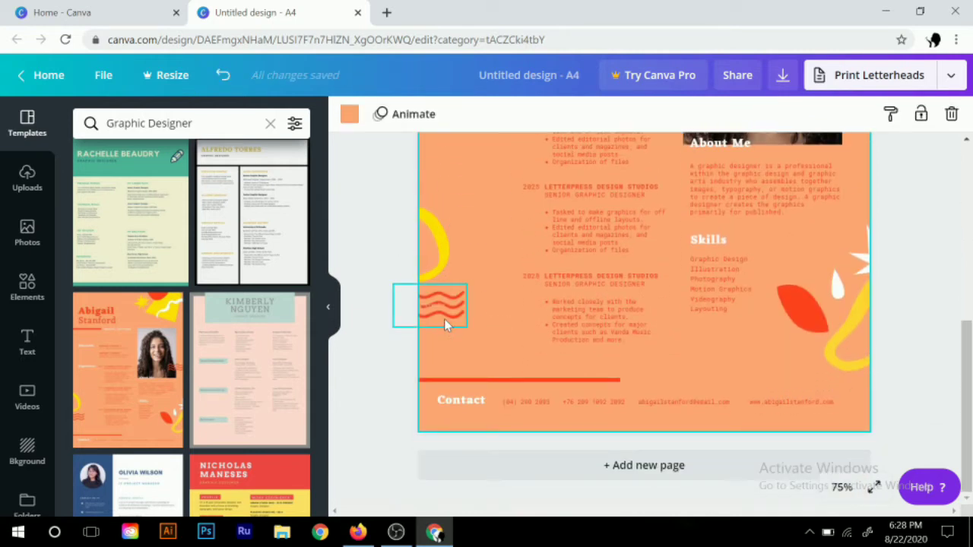
{"action": "scroll", "coordinate": [447, 322], "scroll_direction": "up", "scroll_amount": 5}
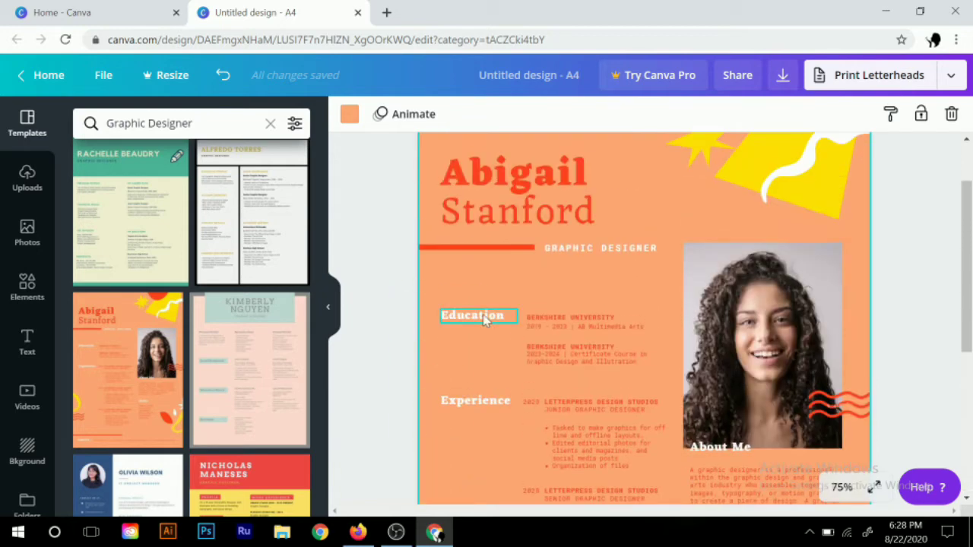
{"action": "left_click_drag", "start_coordinate": [745, 342], "coordinate": [760, 318]}
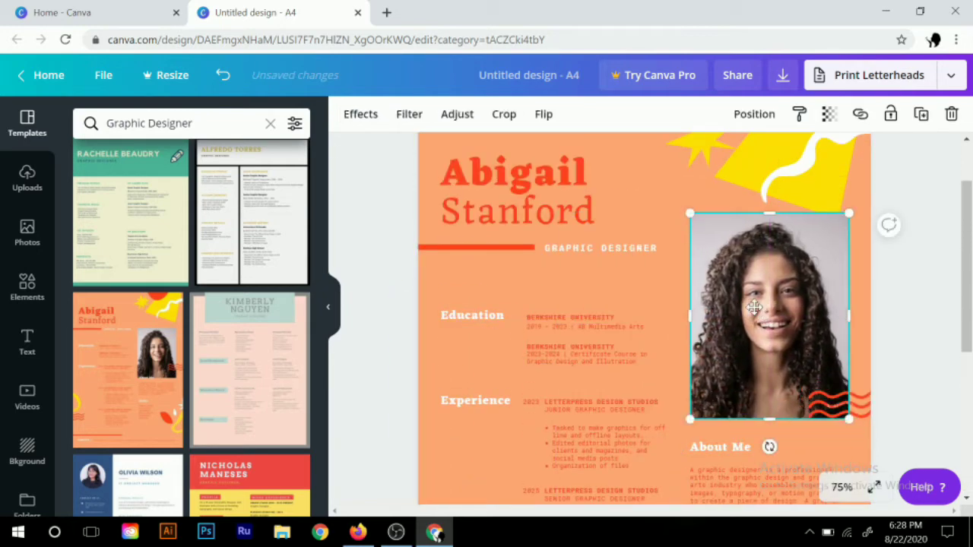
{"action": "double_click", "coordinate": [754, 307]}
{"action": "key", "text": "Escape"}
{"action": "double_click", "coordinate": [752, 304]}
{"action": "key", "text": "Delete"}
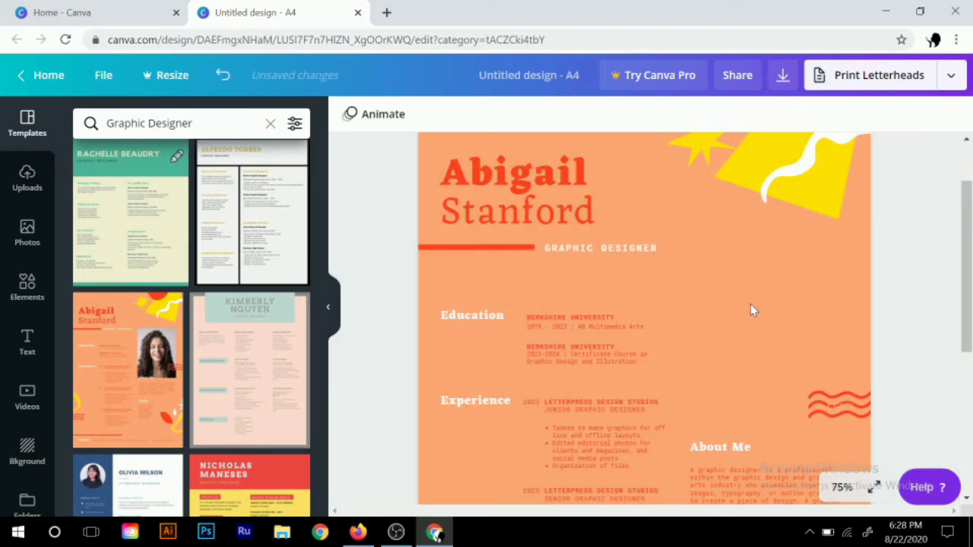
Replace the name heading text with the applicant's full name and fix its spacing
{"action": "double_click", "coordinate": [521, 209]}
{"action": "double_click", "coordinate": [514, 173]}
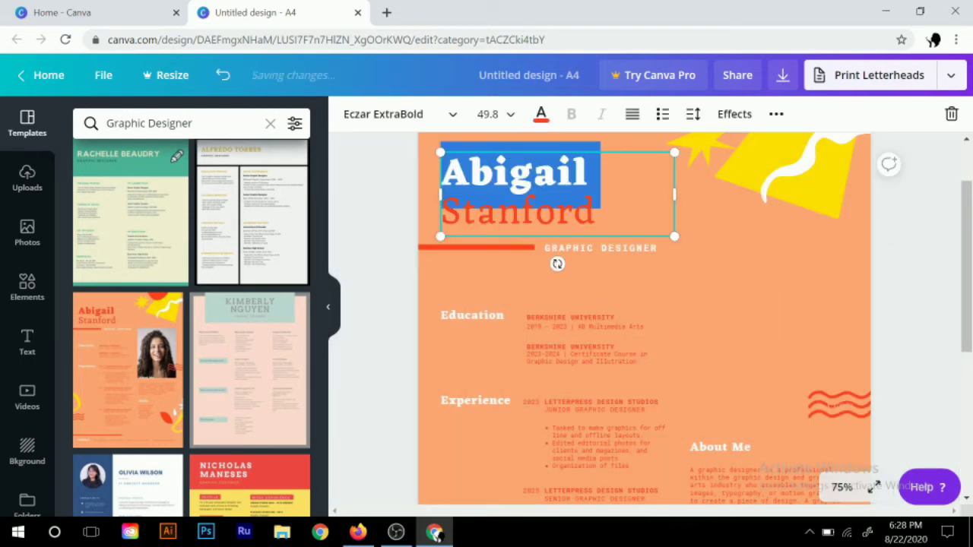
{"action": "double_click", "coordinate": [522, 209]}
{"action": "scroll", "coordinate": [597, 237], "scroll_direction": "down", "scroll_amount": 2}
{"action": "scroll", "coordinate": [597, 236], "scroll_direction": "up", "scroll_amount": 2}
{"action": "left_click_drag", "start_coordinate": [596, 212], "coordinate": [442, 167]}
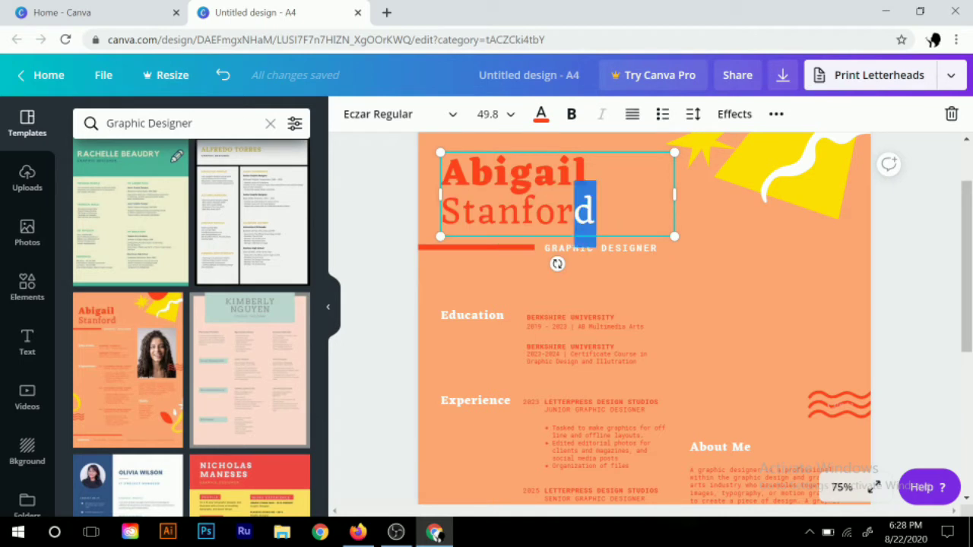
{"action": "type", "text": "Kim"}
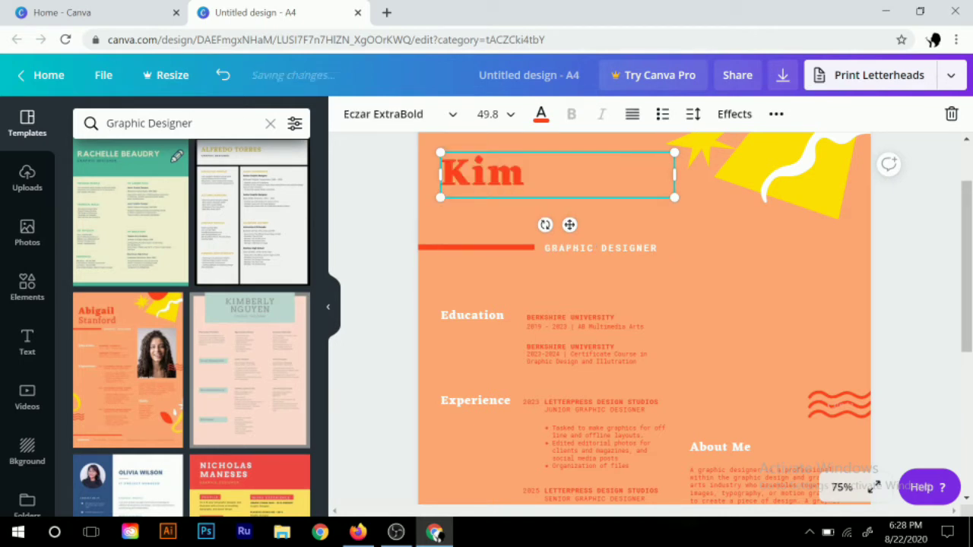
{"action": "type", "text": " Na He"}
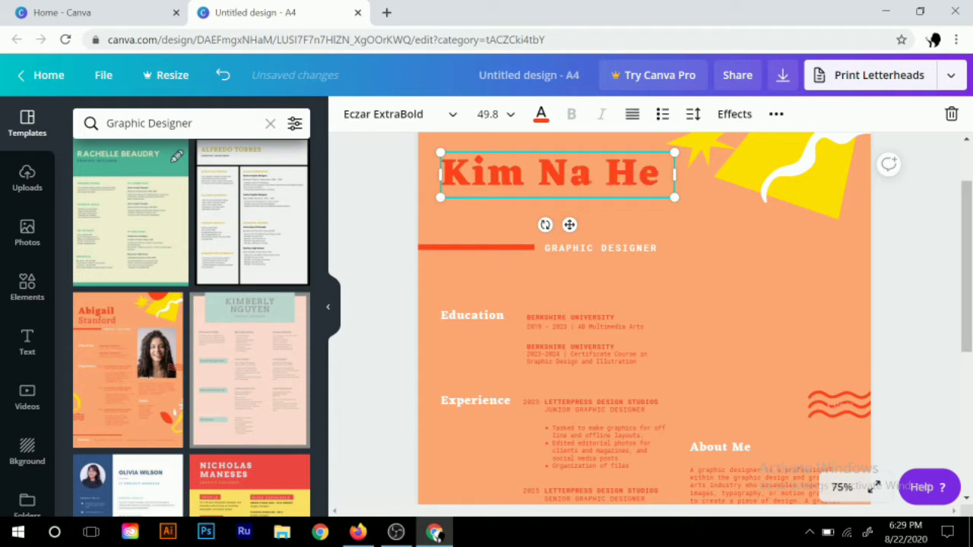
{"action": "type", "text": "e"}
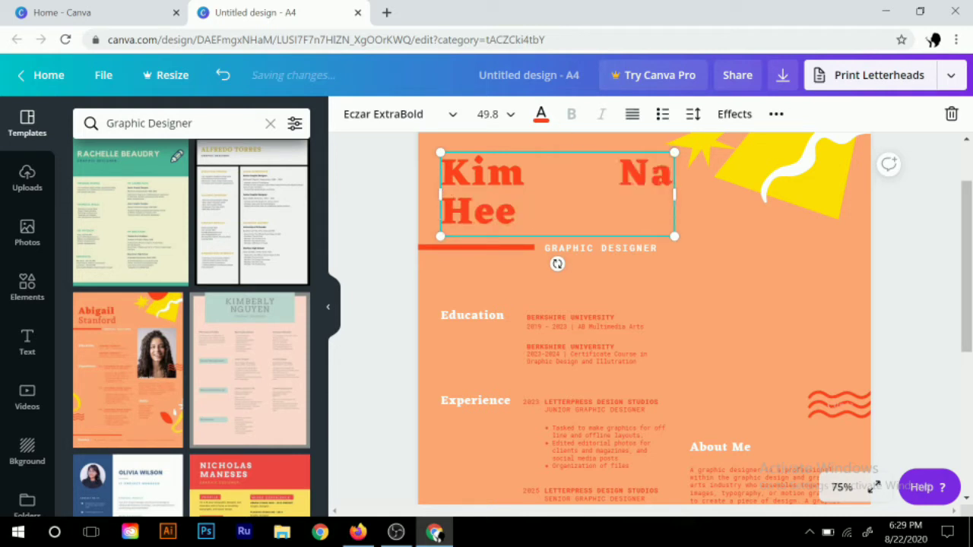
{"action": "key", "text": "BackSpace"}
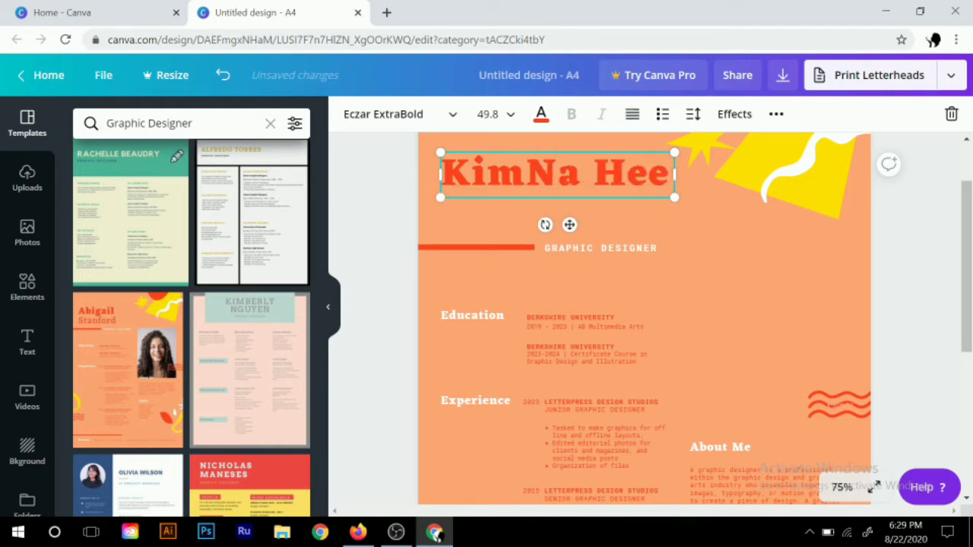
{"action": "key", "text": "BackSpace"}
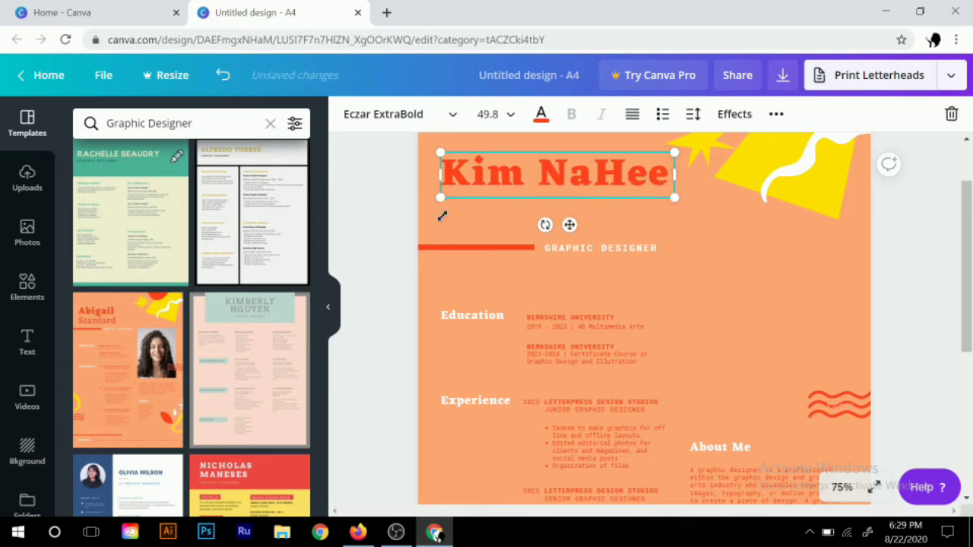
{"action": "key", "text": "BackSpace"}
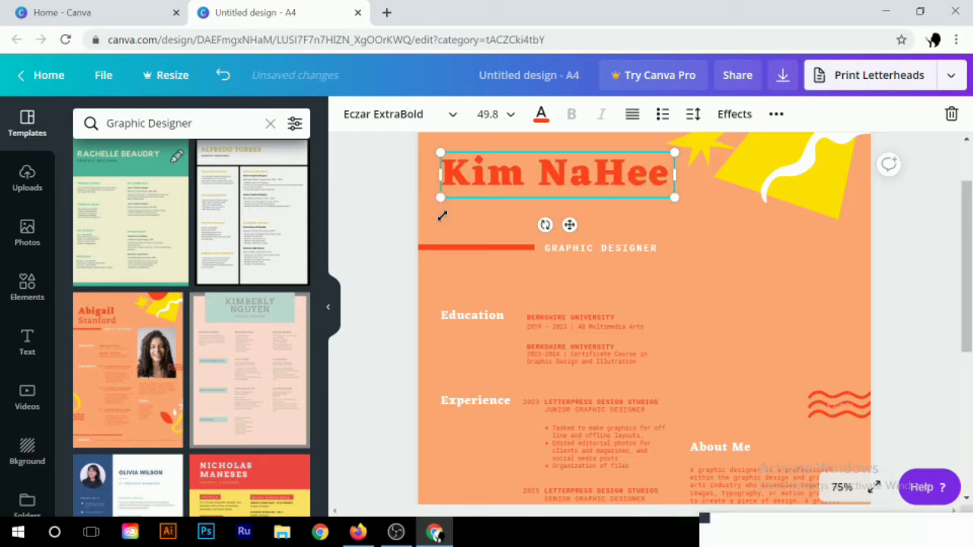
{"action": "left_click", "coordinate": [452, 204]}
Try purple, grey, yellow, pink and orange-red as the page background colour
{"action": "left_click", "coordinate": [349, 114]}
{"action": "scroll", "coordinate": [175, 319], "scroll_direction": "down", "scroll_amount": 1}
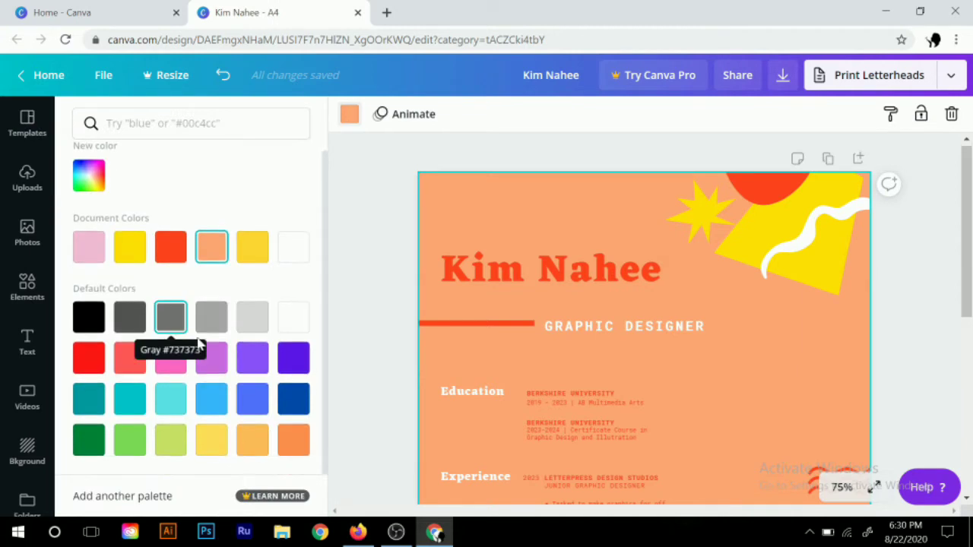
{"action": "left_click", "coordinate": [211, 357]}
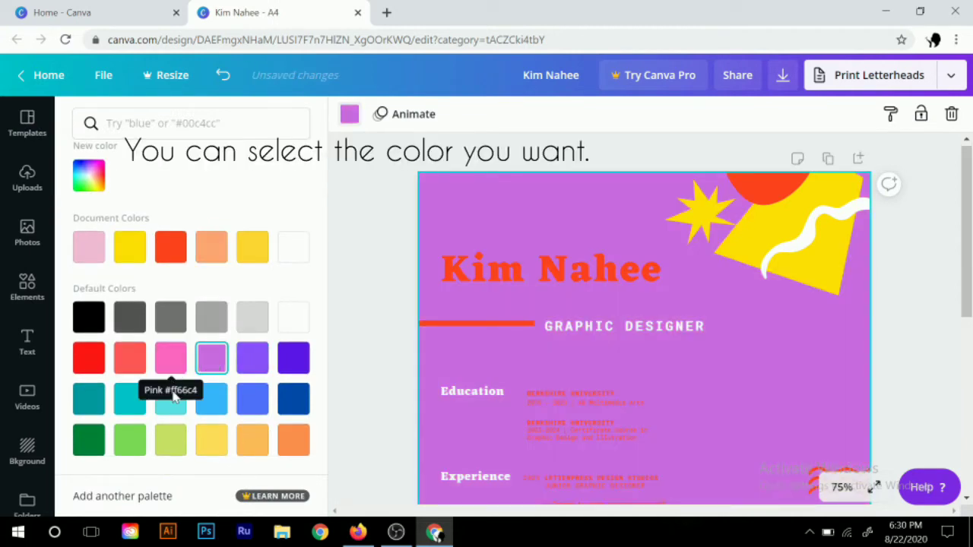
{"action": "left_click", "coordinate": [213, 313]}
{"action": "left_click", "coordinate": [251, 247]}
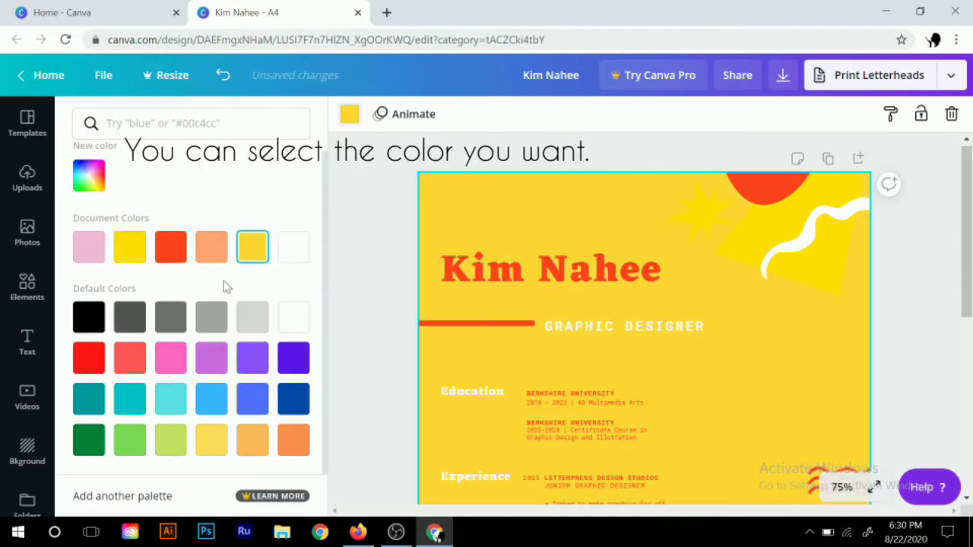
{"action": "left_click", "coordinate": [170, 357]}
{"action": "left_click", "coordinate": [211, 357]}
{"action": "scroll", "coordinate": [652, 339], "scroll_direction": "down", "scroll_amount": 5}
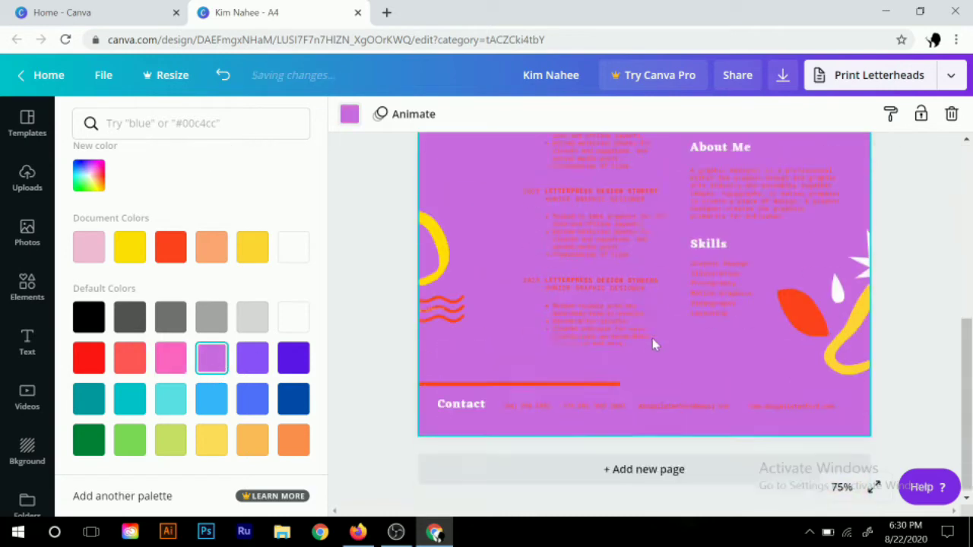
{"action": "scroll", "coordinate": [652, 338], "scroll_direction": "up", "scroll_amount": 4}
{"action": "left_click", "coordinate": [174, 259]}
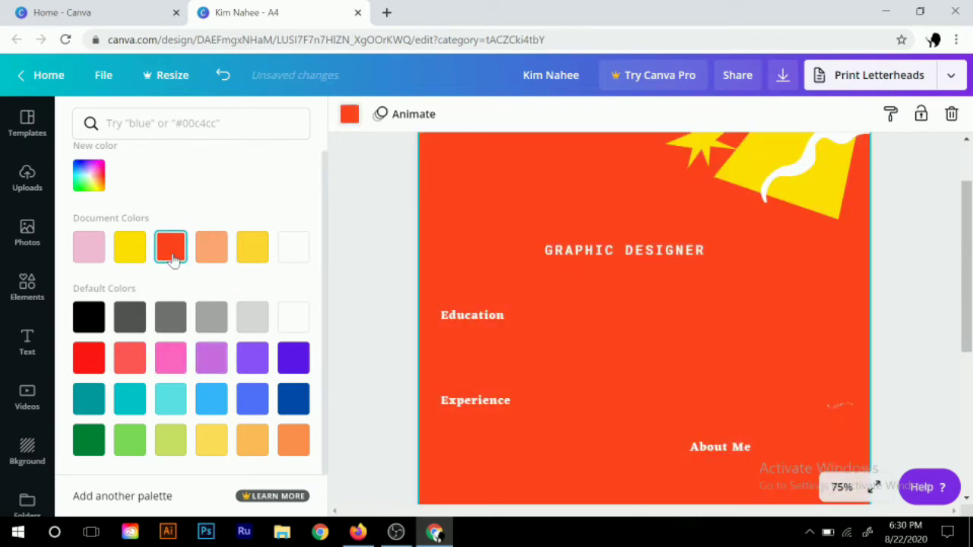
Undo back to the peach background, then redo once to keep GRAPHIC DESIGNER on one line
{"action": "left_click", "coordinate": [223, 75]}
{"action": "left_click", "coordinate": [223, 74]}
{"action": "left_click", "coordinate": [223, 74]}
{"action": "left_click", "coordinate": [223, 74]}
{"action": "left_click", "coordinate": [223, 74]}
{"action": "left_click", "coordinate": [223, 74]}
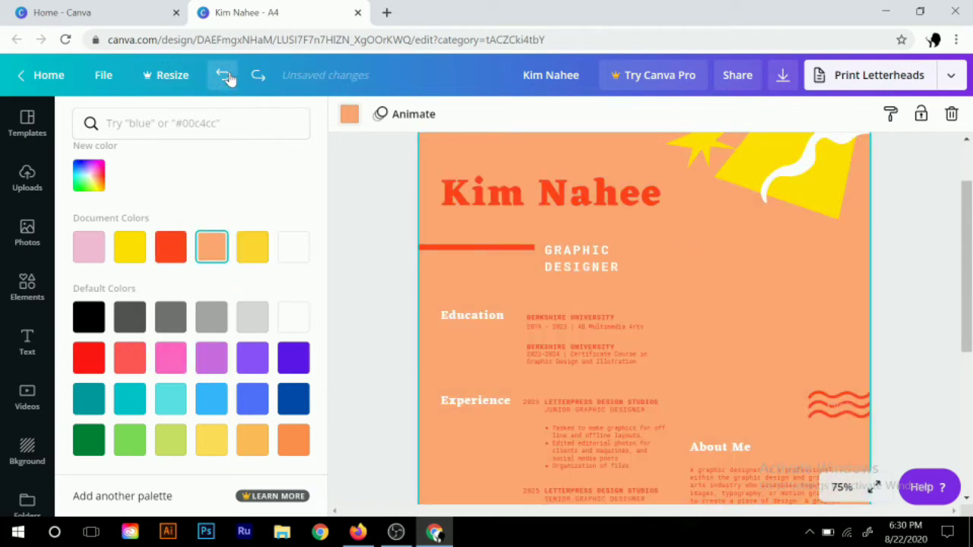
{"action": "left_click", "coordinate": [258, 74]}
{"action": "scroll", "coordinate": [665, 304], "scroll_direction": "down", "scroll_amount": 2}
{"action": "scroll", "coordinate": [622, 345], "scroll_direction": "up", "scroll_amount": 1}
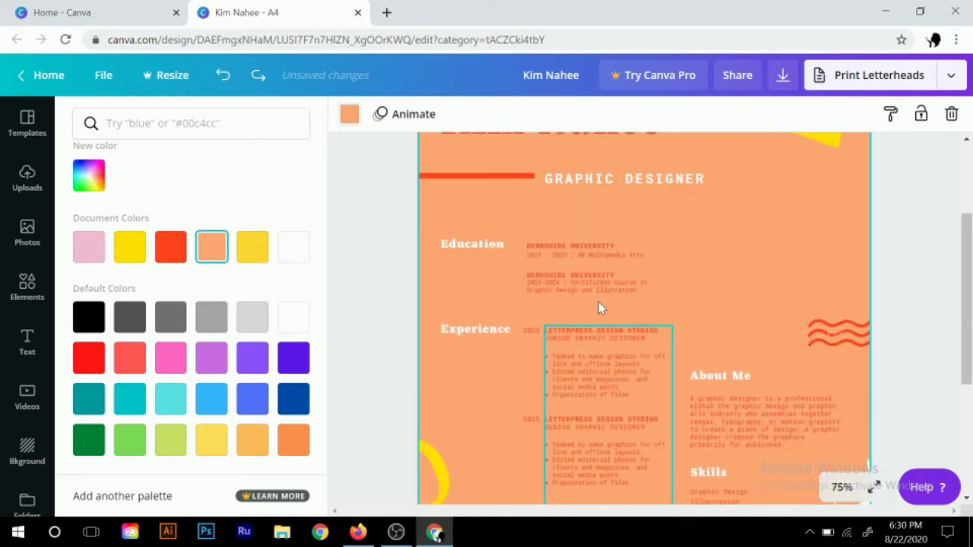
{"action": "scroll", "coordinate": [601, 304], "scroll_direction": "down", "scroll_amount": 3}
{"action": "scroll", "coordinate": [598, 301], "scroll_direction": "up", "scroll_amount": 3}
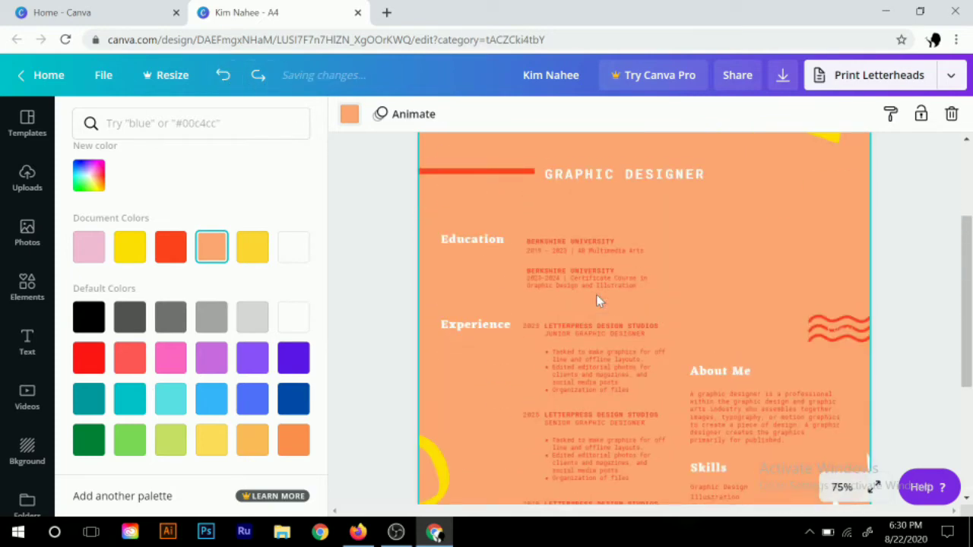
{"action": "left_click", "coordinate": [570, 251]}
Upload the portrait photo from the computer's Pictures folder via Uploads > Device
{"action": "left_click", "coordinate": [481, 242]}
{"action": "left_click", "coordinate": [482, 241]}
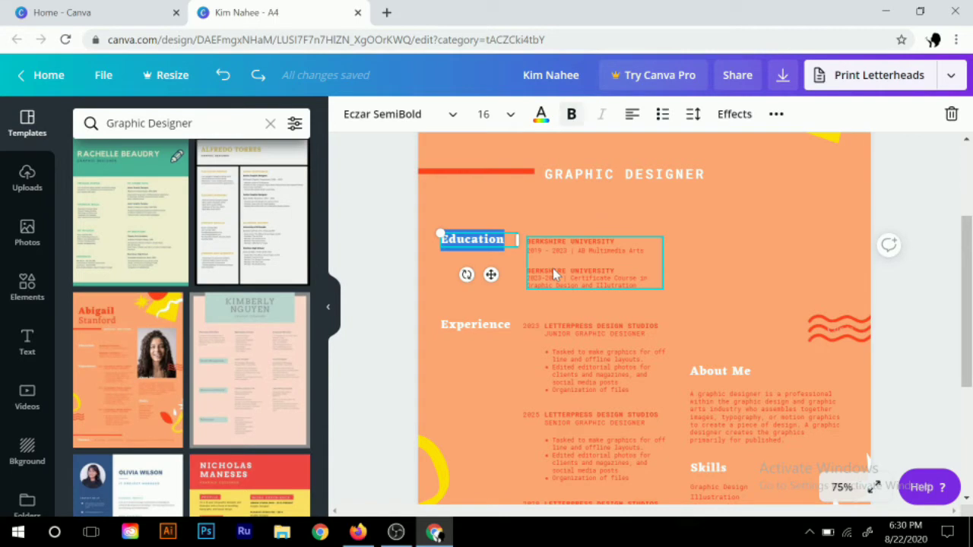
{"action": "left_click", "coordinate": [23, 196]}
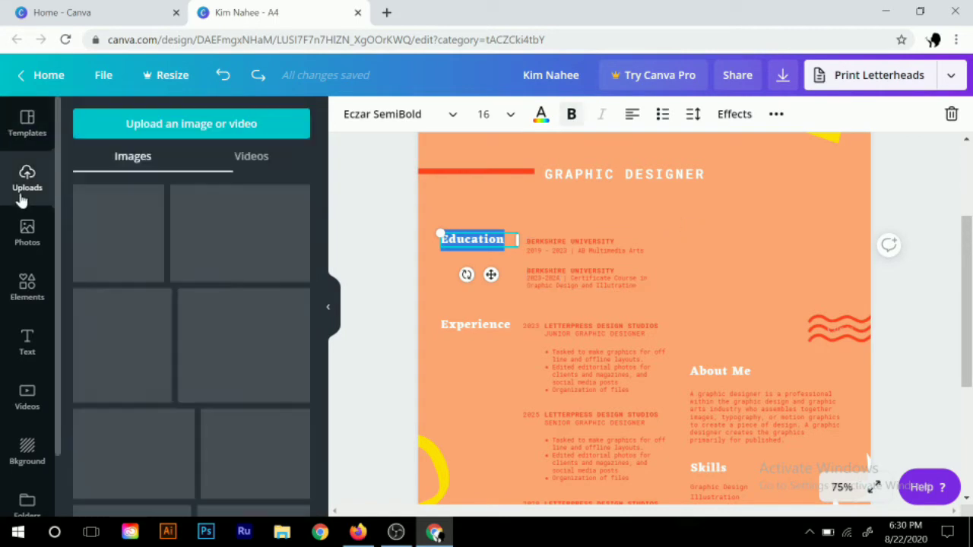
{"action": "left_click", "coordinate": [126, 126]}
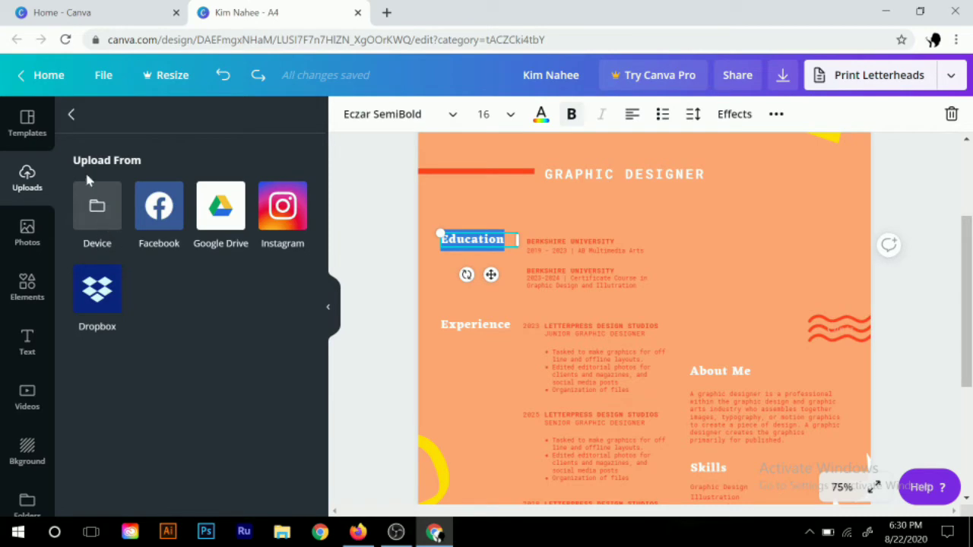
{"action": "left_click", "coordinate": [96, 207]}
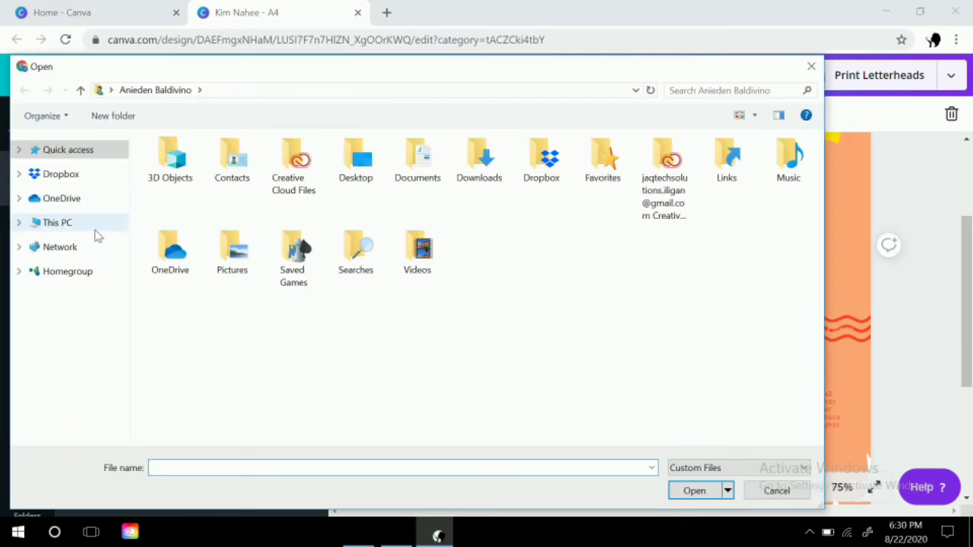
{"action": "left_click", "coordinate": [95, 228]}
{"action": "left_click", "coordinate": [61, 312]}
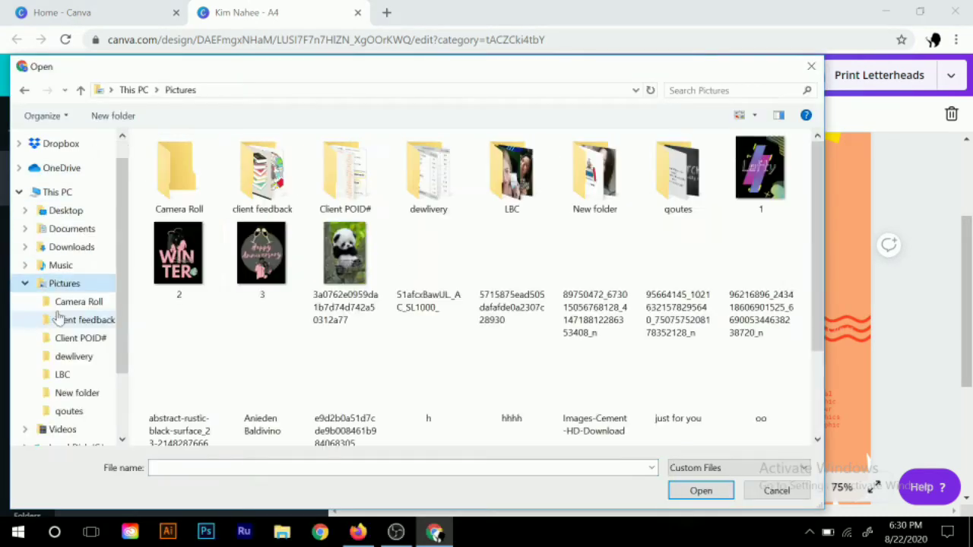
{"action": "double_click", "coordinate": [584, 192]}
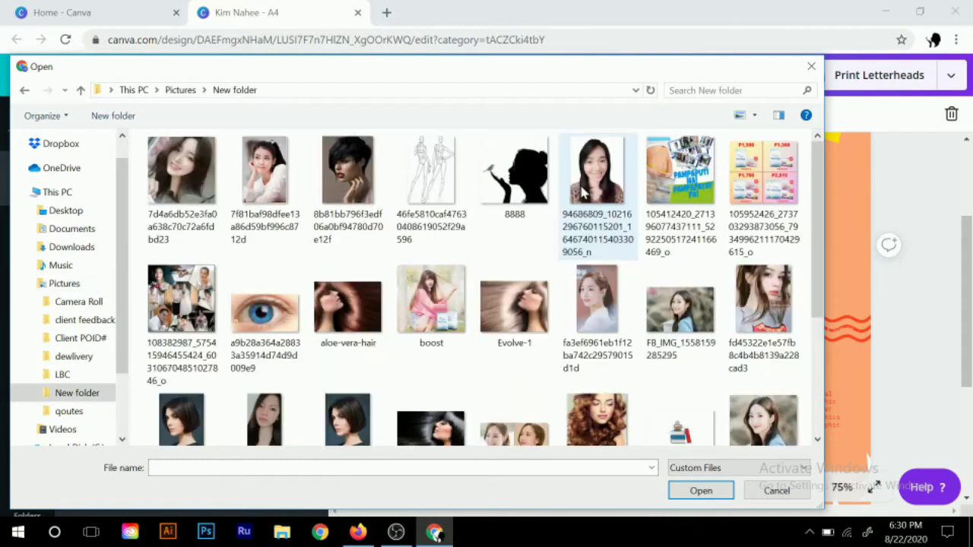
{"action": "left_click", "coordinate": [24, 90]}
{"action": "left_click", "coordinate": [346, 374]}
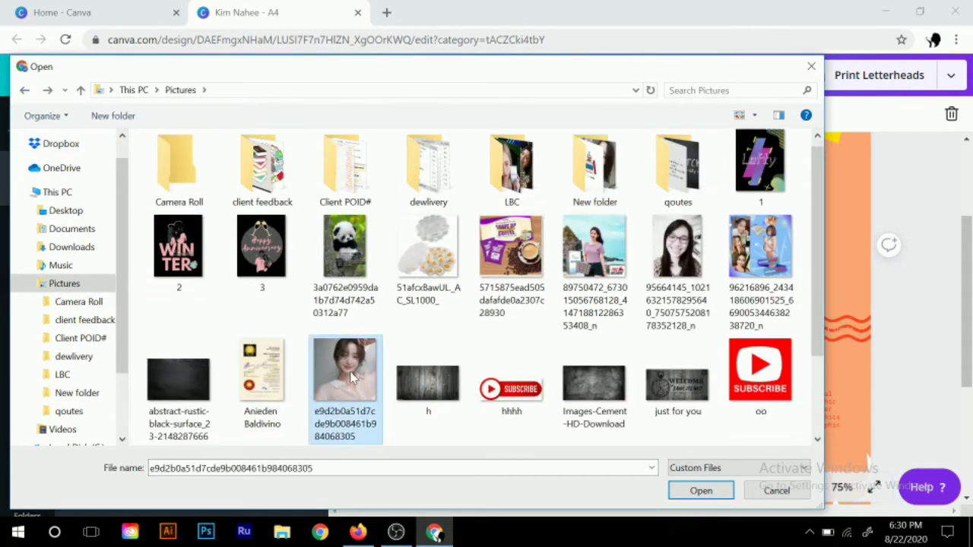
{"action": "left_click", "coordinate": [688, 493]}
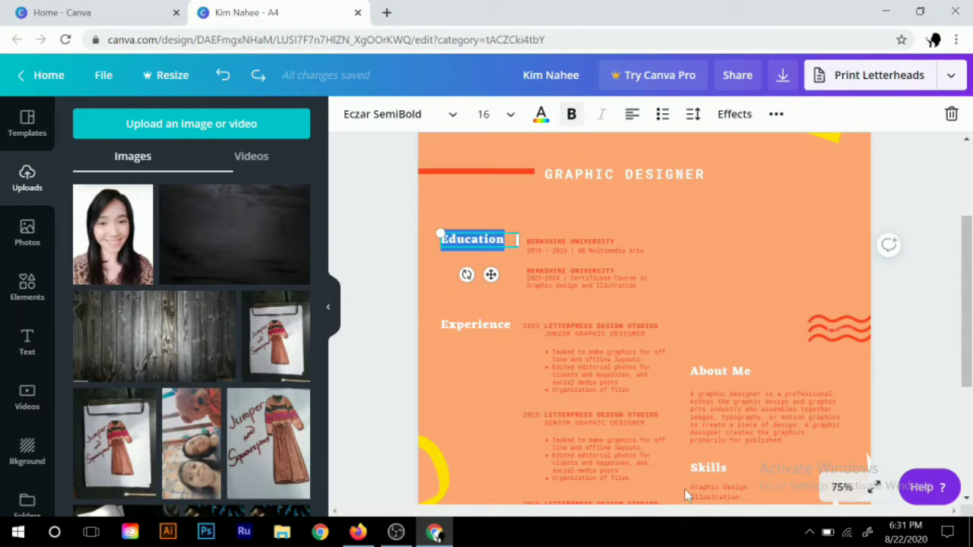
{"action": "mouse_move", "coordinate": [174, 218]}
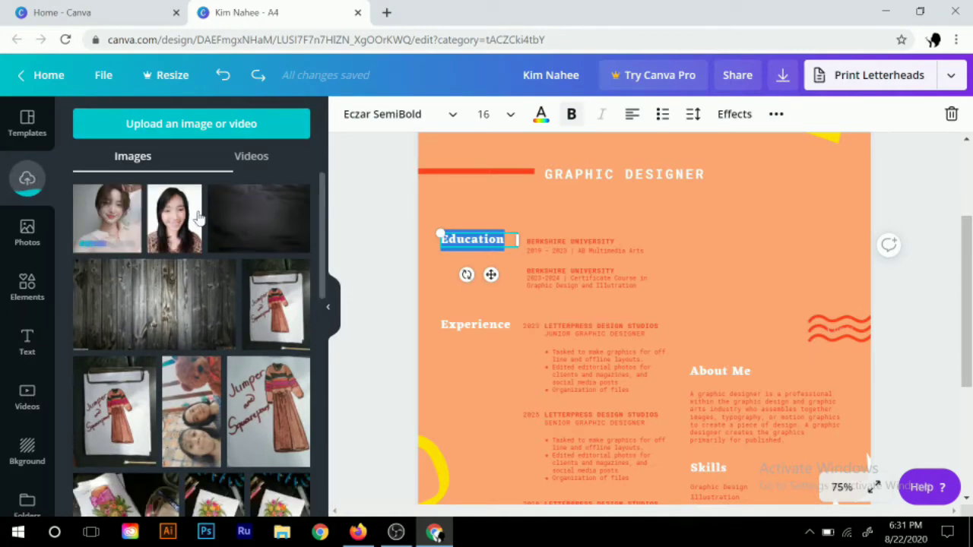
Add the uploaded portrait to the page and resize it into a small upright photo
{"action": "left_click", "coordinate": [105, 229]}
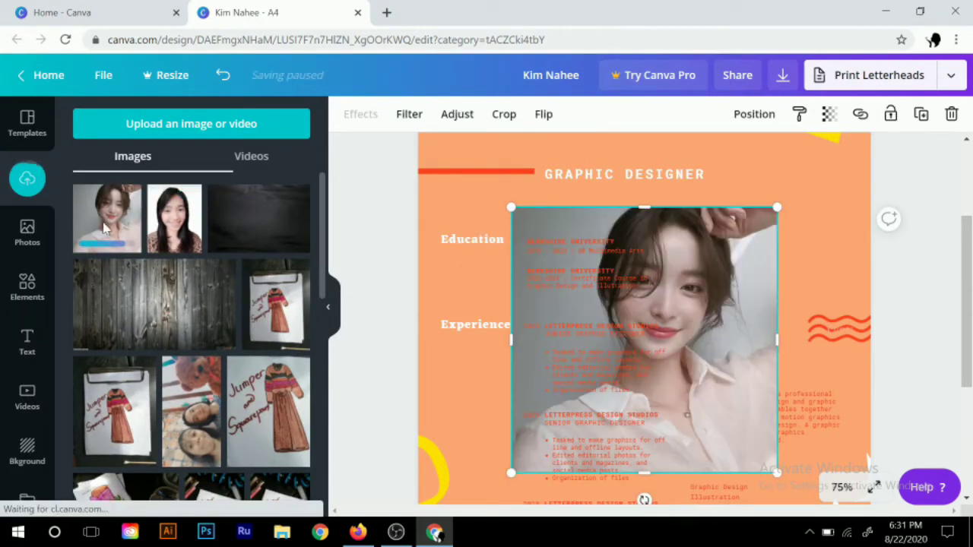
{"action": "left_click_drag", "start_coordinate": [777, 340], "coordinate": [727, 334]}
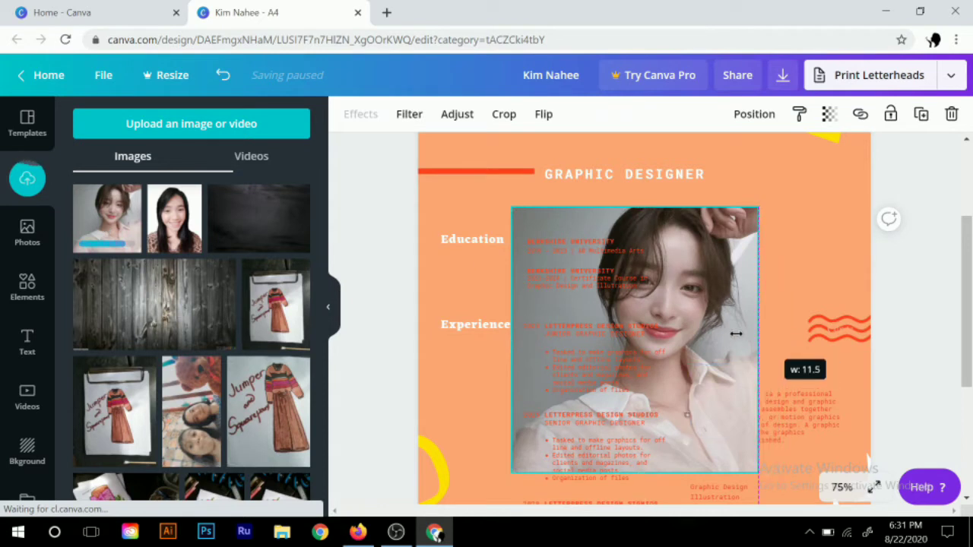
{"action": "left_click_drag", "start_coordinate": [513, 339], "coordinate": [589, 339]}
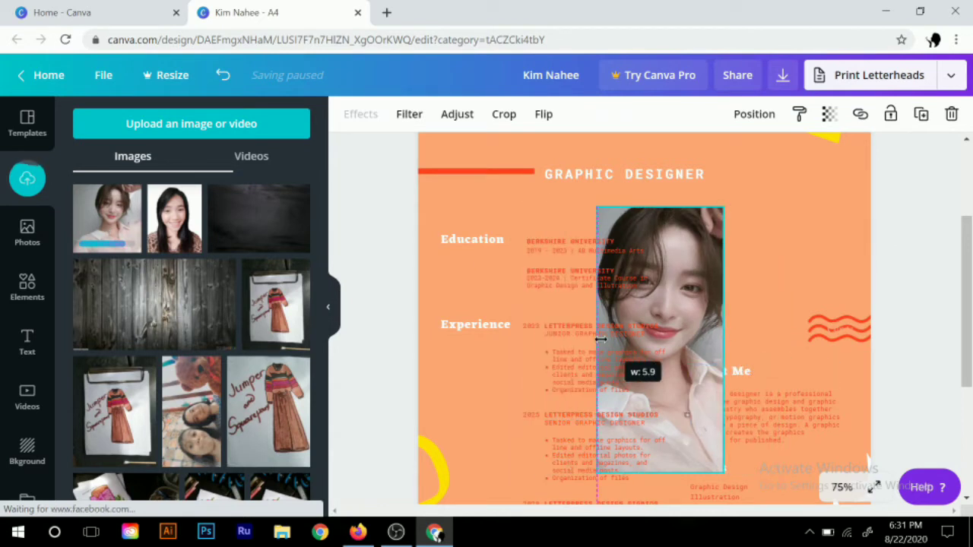
{"action": "left_click_drag", "start_coordinate": [728, 339], "coordinate": [731, 339]}
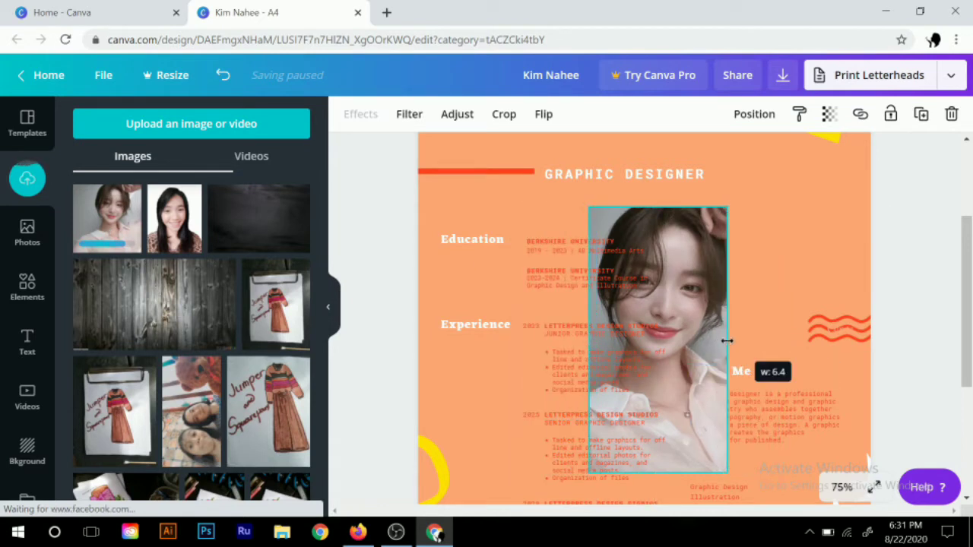
{"action": "left_click_drag", "start_coordinate": [658, 472], "coordinate": [660, 403]}
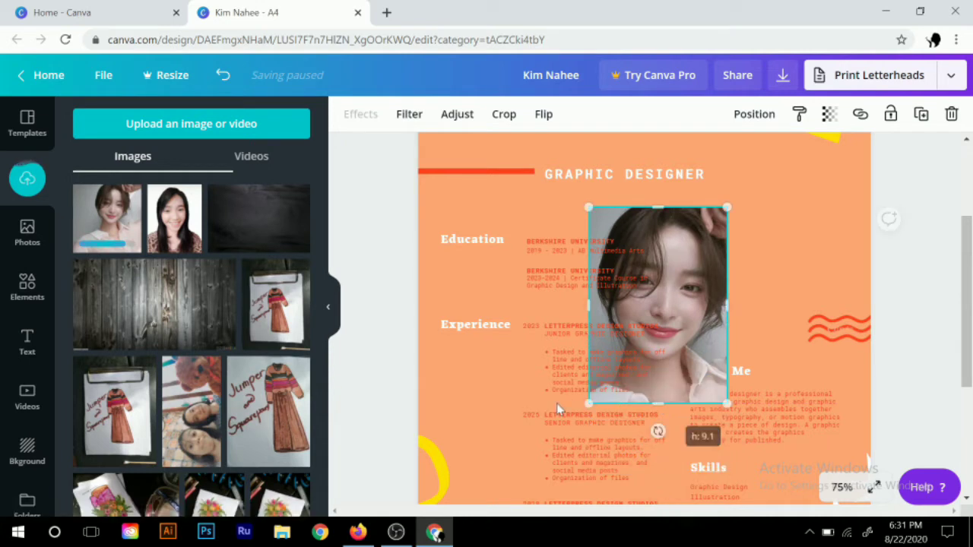
{"action": "left_click", "coordinate": [665, 319]}
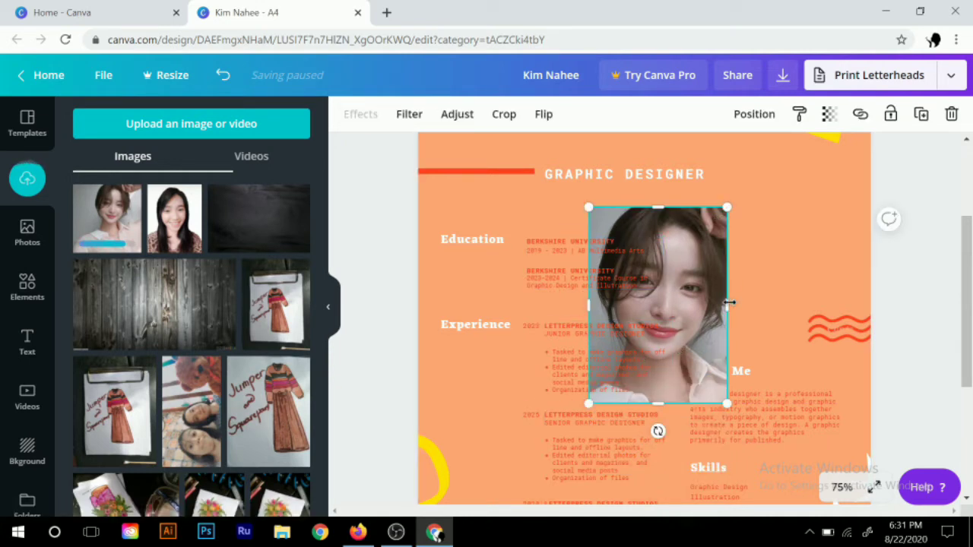
{"action": "left_click_drag", "start_coordinate": [728, 302], "coordinate": [734, 304]}
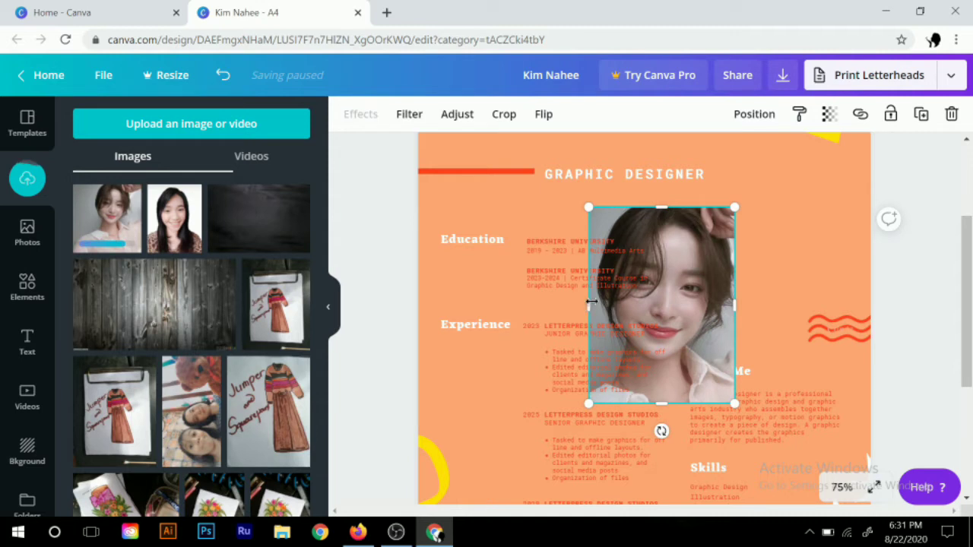
{"action": "left_click_drag", "start_coordinate": [591, 303], "coordinate": [576, 308]}
{"action": "left_click_drag", "start_coordinate": [734, 209], "coordinate": [698, 256]}
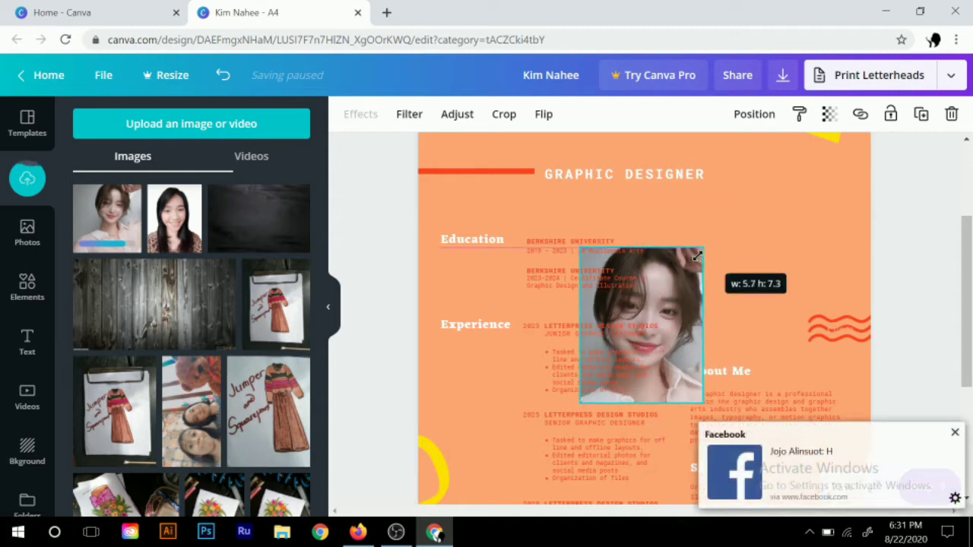
Move the portrait to the top right of the resume beside the title
{"action": "left_click_drag", "start_coordinate": [639, 327], "coordinate": [714, 277]}
{"action": "left_click_drag", "start_coordinate": [800, 240], "coordinate": [824, 200]}
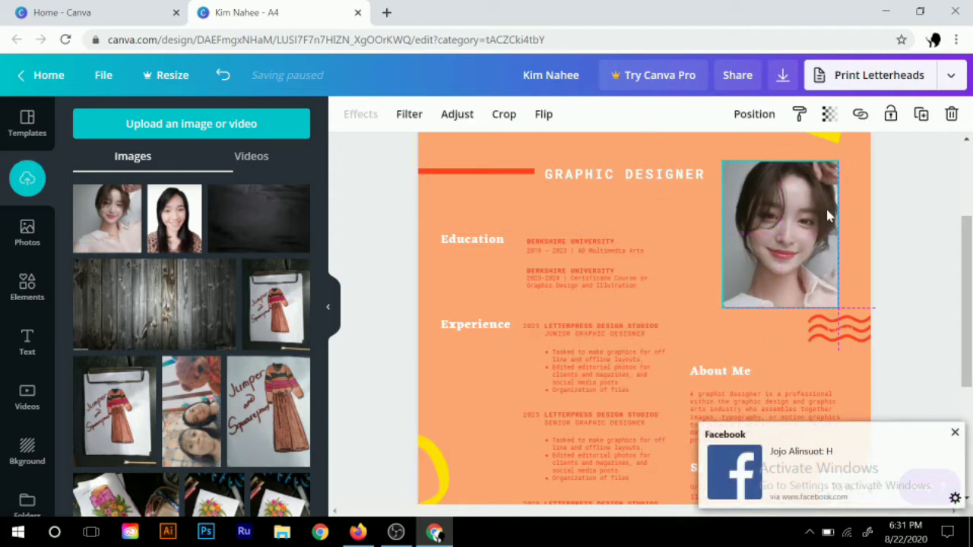
{"action": "scroll", "coordinate": [643, 347], "scroll_direction": "up", "scroll_amount": 4}
{"action": "scroll", "coordinate": [631, 364], "scroll_direction": "down", "scroll_amount": 3}
{"action": "scroll", "coordinate": [654, 354], "scroll_direction": "up", "scroll_amount": 1}
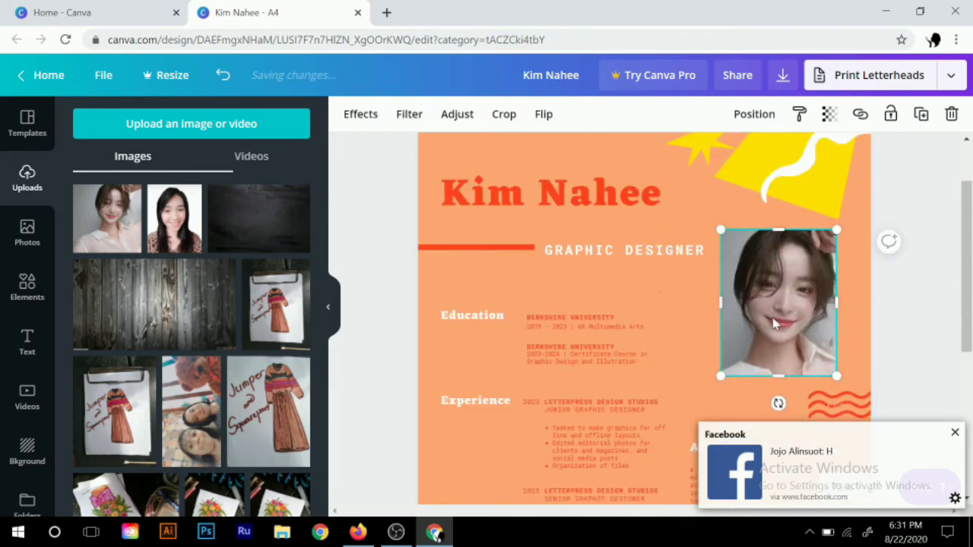
{"action": "left_click_drag", "start_coordinate": [773, 324], "coordinate": [779, 319]}
{"action": "scroll", "coordinate": [482, 363], "scroll_direction": "down", "scroll_amount": 3}
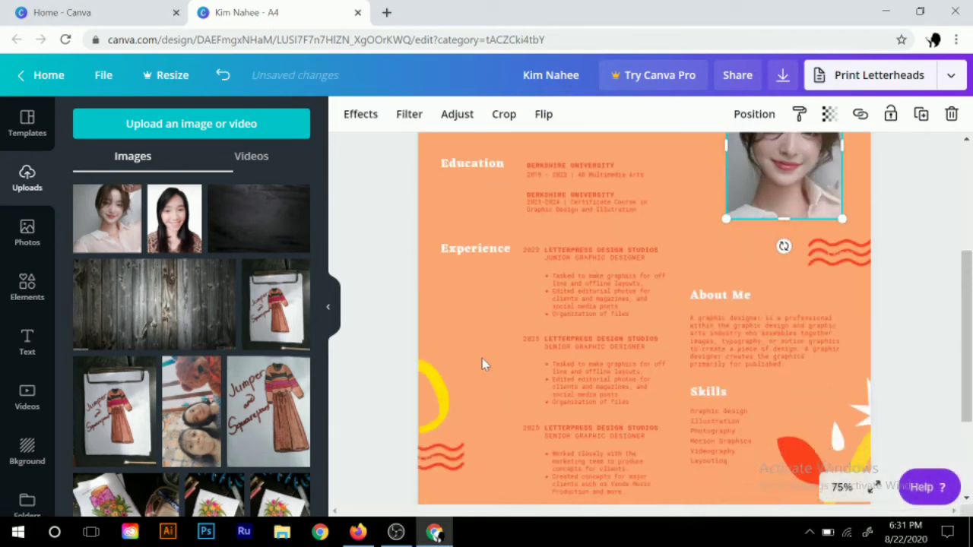
{"action": "scroll", "coordinate": [482, 364], "scroll_direction": "up", "scroll_amount": 2}
{"action": "scroll", "coordinate": [462, 293], "scroll_direction": "up", "scroll_amount": 3}
{"action": "scroll", "coordinate": [462, 298], "scroll_direction": "down", "scroll_amount": 3}
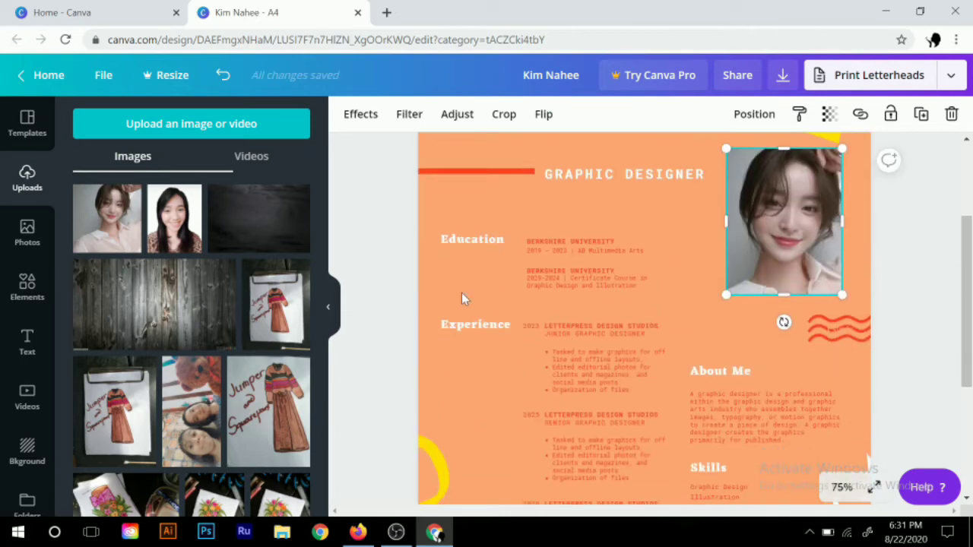
{"action": "left_click", "coordinate": [645, 278]}
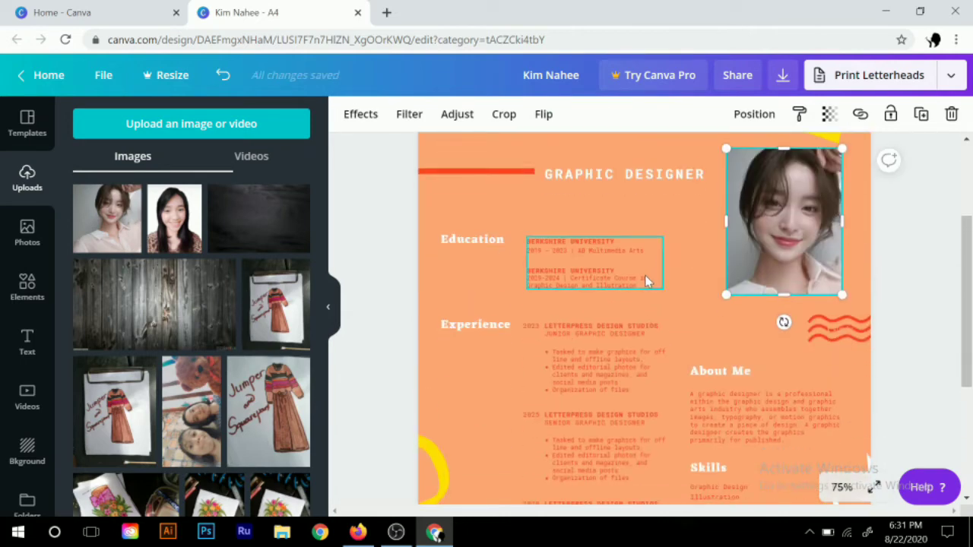
Change the page background to grey, then to light grey
{"action": "scroll", "coordinate": [446, 301], "scroll_direction": "up", "scroll_amount": 2}
{"action": "left_click", "coordinate": [456, 247]}
{"action": "left_click", "coordinate": [430, 285]}
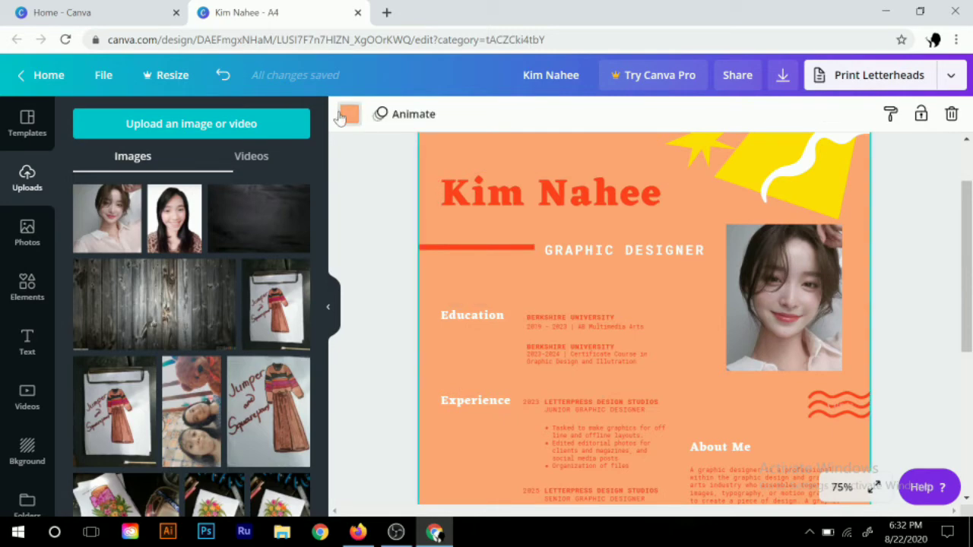
{"action": "left_click", "coordinate": [349, 114]}
{"action": "left_click", "coordinate": [211, 407]}
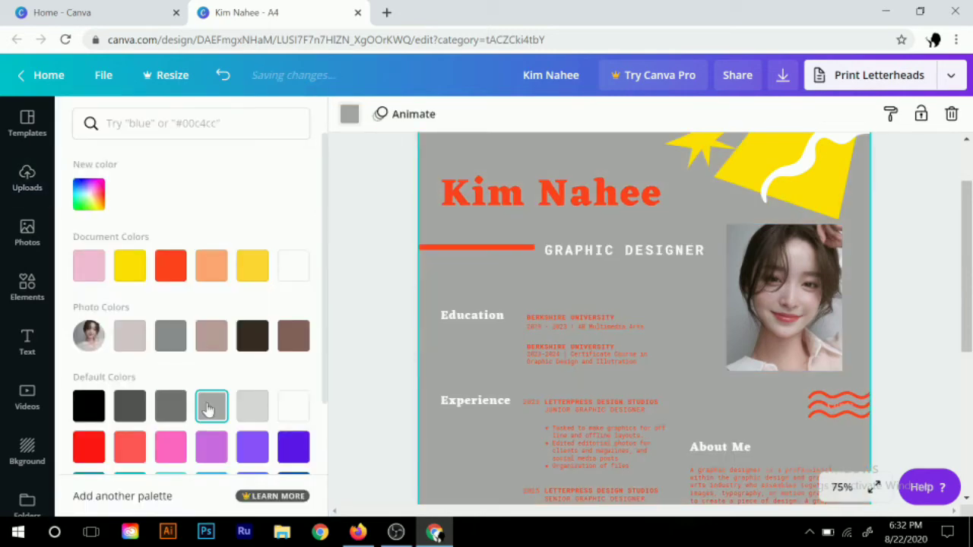
{"action": "left_click", "coordinate": [241, 409]}
Undo the grey background to restore the peach page colour
{"action": "scroll", "coordinate": [456, 380], "scroll_direction": "down", "scroll_amount": 3}
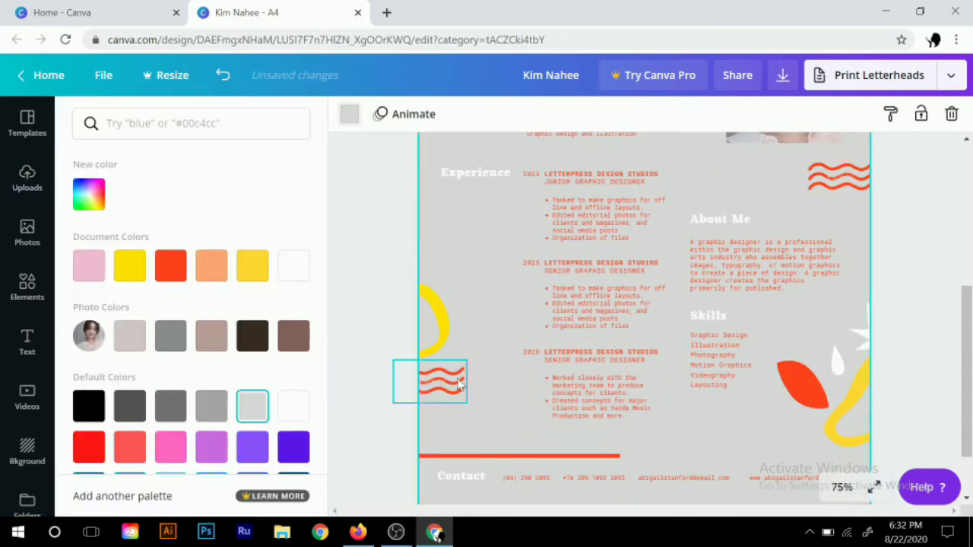
{"action": "scroll", "coordinate": [458, 384], "scroll_direction": "up", "scroll_amount": 3}
{"action": "scroll", "coordinate": [459, 384], "scroll_direction": "down", "scroll_amount": 1}
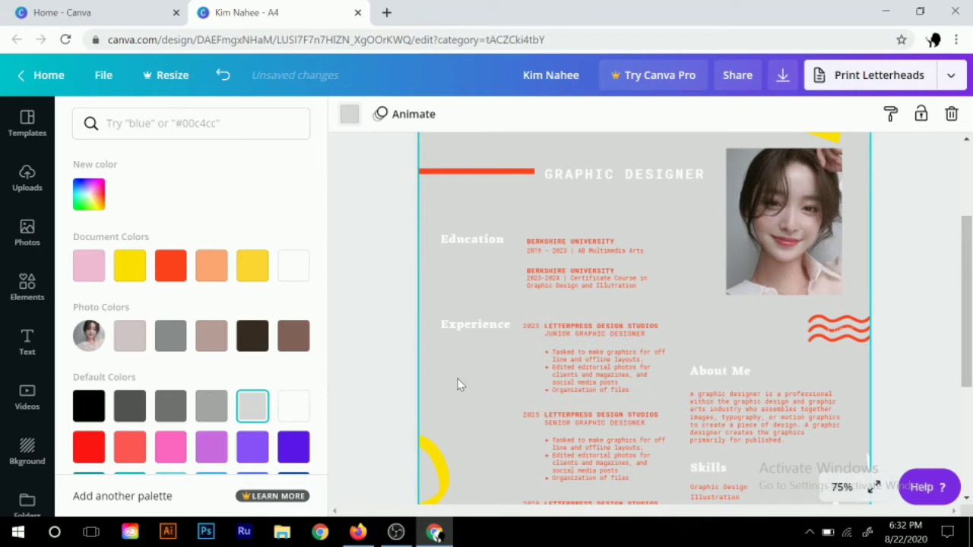
{"action": "left_click", "coordinate": [223, 74]}
{"action": "scroll", "coordinate": [608, 369], "scroll_direction": "down", "scroll_amount": 4}
{"action": "scroll", "coordinate": [576, 369], "scroll_direction": "up", "scroll_amount": 3}
{"action": "scroll", "coordinate": [574, 366], "scroll_direction": "up", "scroll_amount": 3}
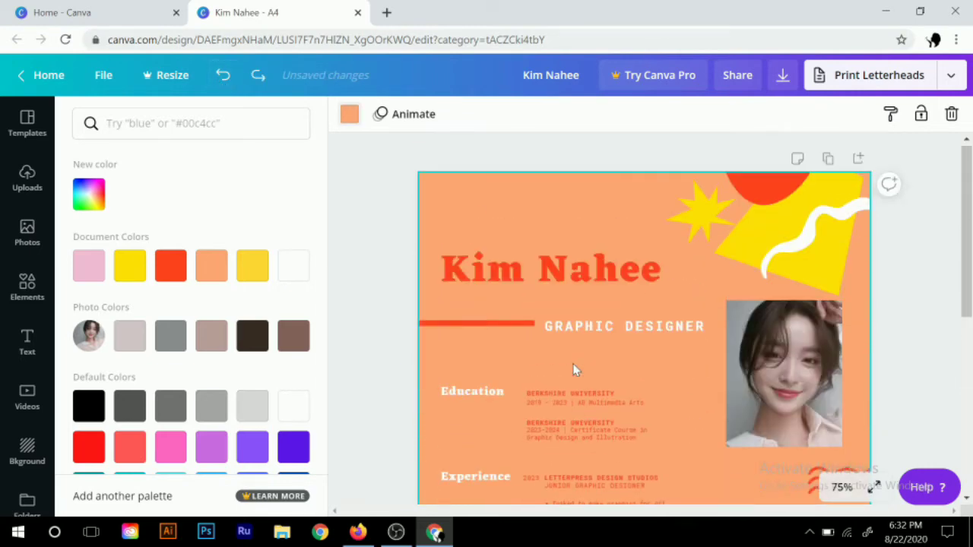
{"action": "left_click", "coordinate": [765, 219]}
Enter and then exit crop mode on the top-right decorative shape
{"action": "double_click", "coordinate": [765, 202]}
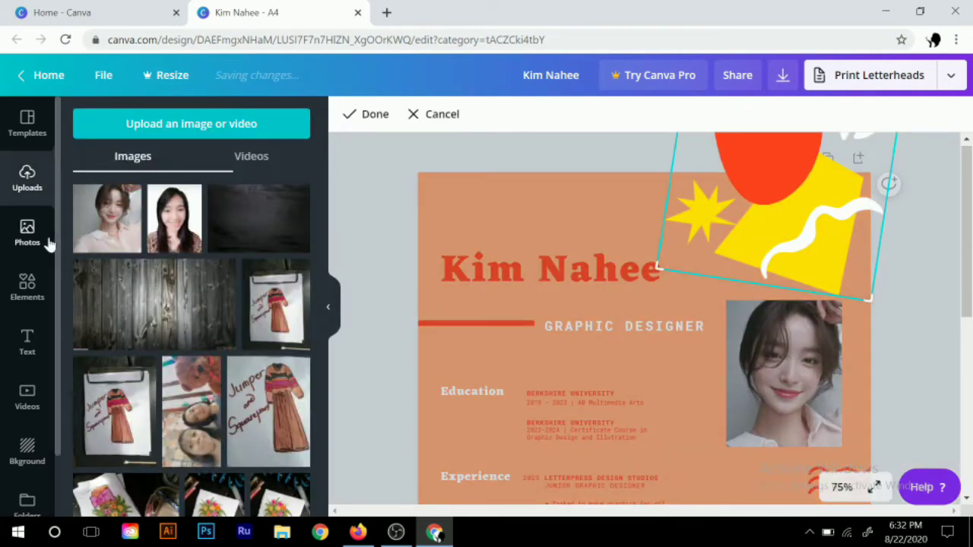
{"action": "left_click", "coordinate": [21, 256]}
{"action": "scroll", "coordinate": [45, 281], "scroll_direction": "down", "scroll_amount": 1}
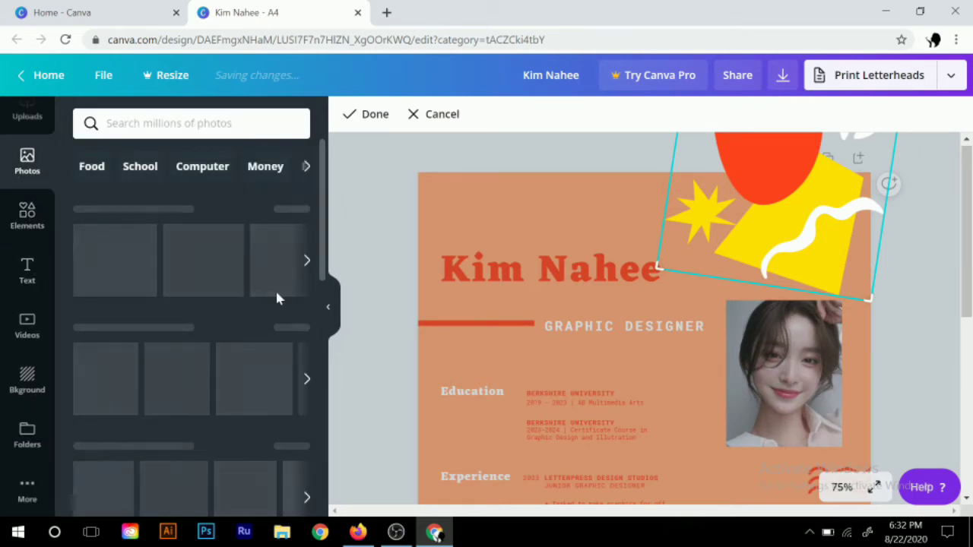
{"action": "left_click", "coordinate": [578, 395]}
{"action": "scroll", "coordinate": [533, 389], "scroll_direction": "down", "scroll_amount": 3}
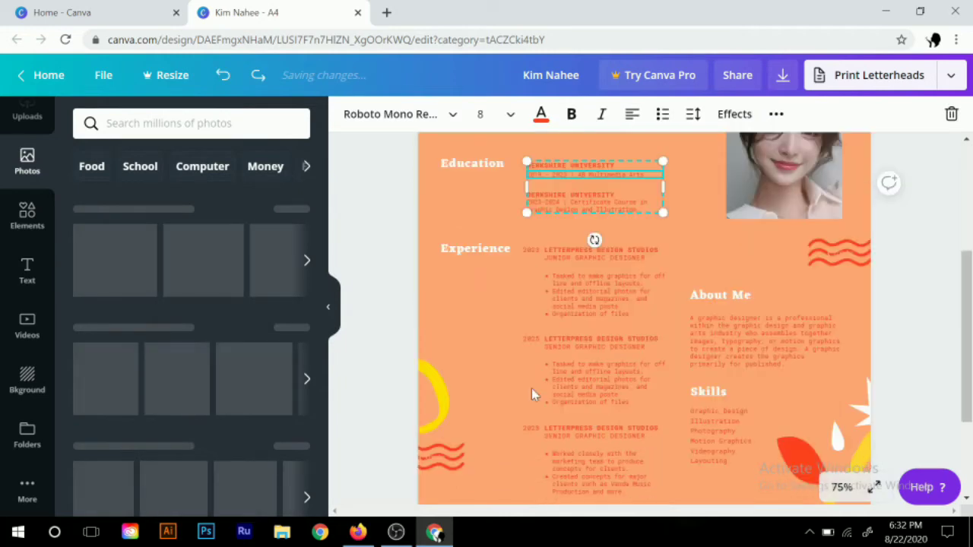
Move the About Me block up beside Experience and align the Skills block with it
{"action": "mouse_move", "coordinate": [730, 324]}
{"action": "left_mouse_down"}
{"action": "mouse_move", "coordinate": [747, 287]}
{"action": "mouse_move", "coordinate": [728, 281]}
{"action": "left_mouse_up"}
{"action": "left_click", "coordinate": [713, 380]}
{"action": "left_click_drag", "start_coordinate": [713, 380], "coordinate": [726, 381]}
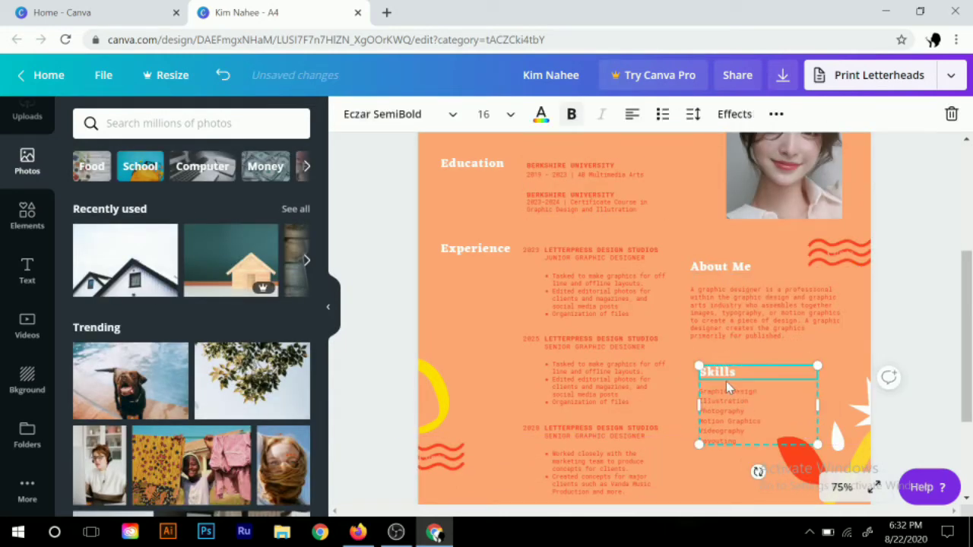
{"action": "scroll", "coordinate": [642, 381], "scroll_direction": "up", "scroll_amount": 2}
{"action": "scroll", "coordinate": [641, 381], "scroll_direction": "down", "scroll_amount": 2}
{"action": "scroll", "coordinate": [511, 381], "scroll_direction": "down", "scroll_amount": 2}
{"action": "scroll", "coordinate": [511, 380], "scroll_direction": "up", "scroll_amount": 4}
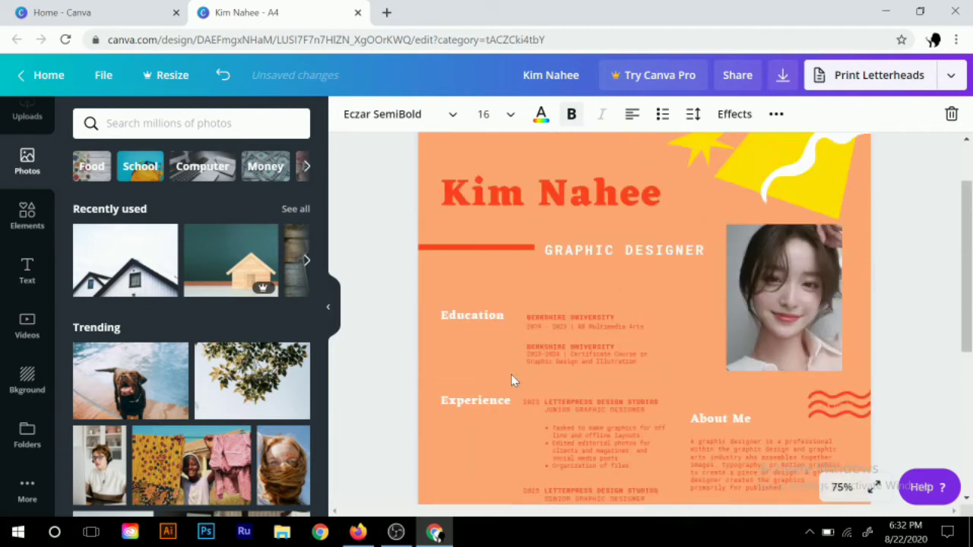
{"action": "scroll", "coordinate": [511, 380], "scroll_direction": "down", "scroll_amount": 2}
{"action": "scroll", "coordinate": [164, 262], "scroll_direction": "down", "scroll_amount": 2}
Browse the Text options, then the Backgrounds library of swatches and photos
{"action": "left_click", "coordinate": [12, 280]}
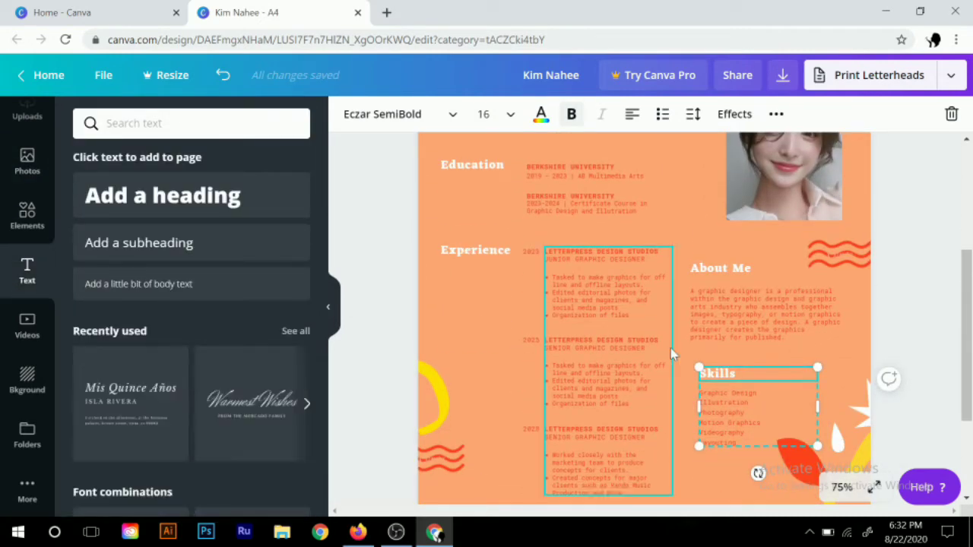
{"action": "scroll", "coordinate": [672, 354], "scroll_direction": "up", "scroll_amount": 3}
{"action": "scroll", "coordinate": [672, 354], "scroll_direction": "down", "scroll_amount": 1}
{"action": "scroll", "coordinate": [228, 364], "scroll_direction": "down", "scroll_amount": 2}
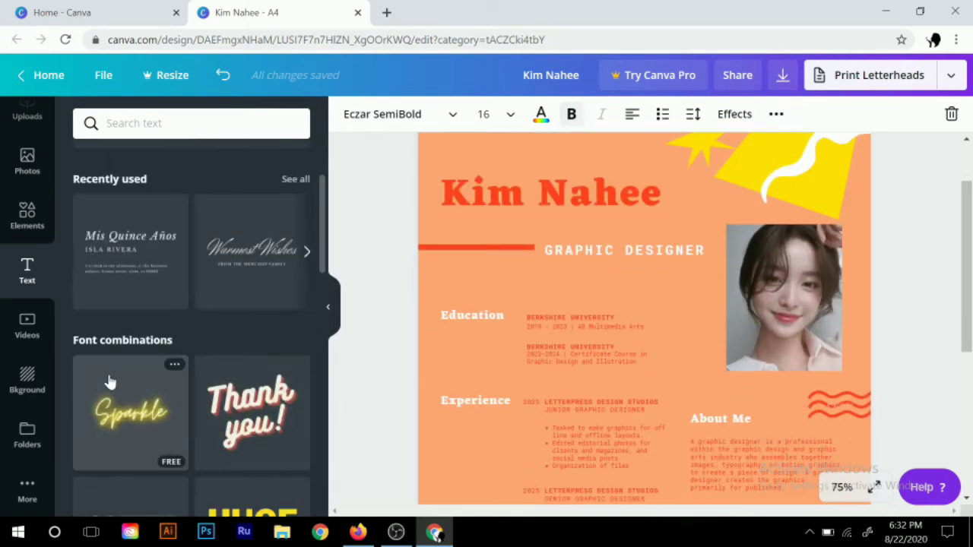
{"action": "left_click", "coordinate": [17, 363]}
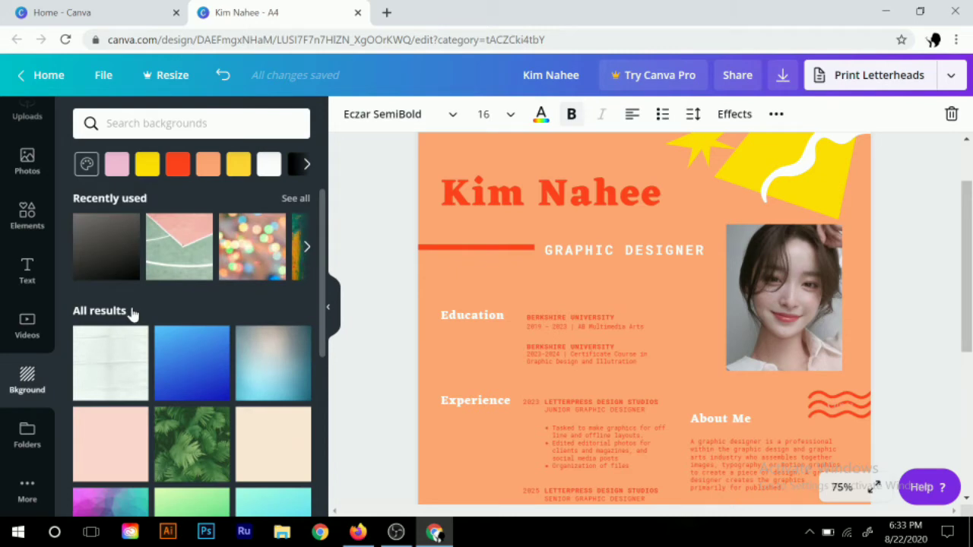
Nudge the portrait photo slightly to the left
{"action": "scroll", "coordinate": [225, 315], "scroll_direction": "down", "scroll_amount": 2}
{"action": "scroll", "coordinate": [647, 322], "scroll_direction": "down", "scroll_amount": 2}
{"action": "scroll", "coordinate": [647, 322], "scroll_direction": "down", "scroll_amount": 2}
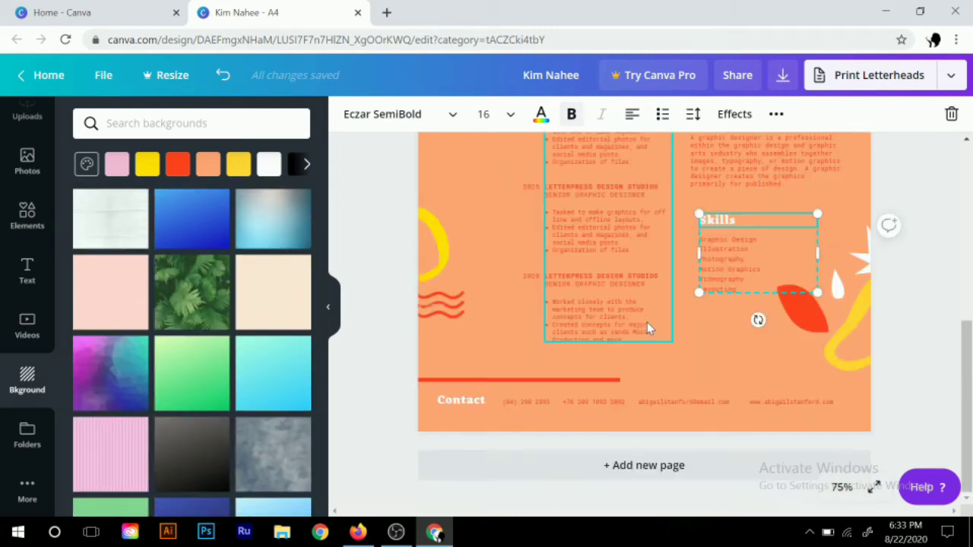
{"action": "scroll", "coordinate": [479, 352], "scroll_direction": "up", "scroll_amount": 4}
{"action": "left_click", "coordinate": [476, 348]}
{"action": "scroll", "coordinate": [476, 349], "scroll_direction": "up", "scroll_amount": 1}
{"action": "scroll", "coordinate": [479, 347], "scroll_direction": "down", "scroll_amount": 2}
{"action": "scroll", "coordinate": [478, 347], "scroll_direction": "up", "scroll_amount": 1}
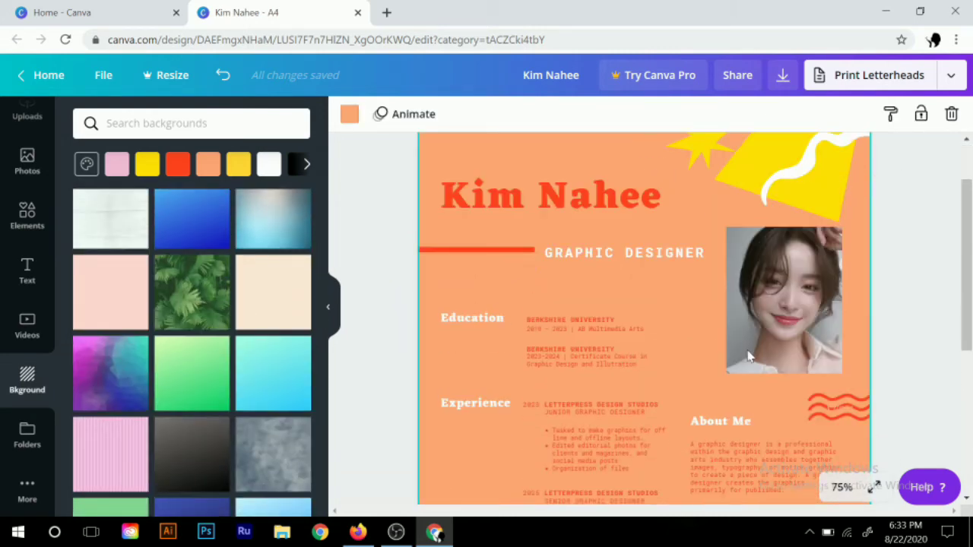
{"action": "left_click", "coordinate": [781, 342]}
{"action": "left_click_drag", "start_coordinate": [781, 342], "coordinate": [780, 342]}
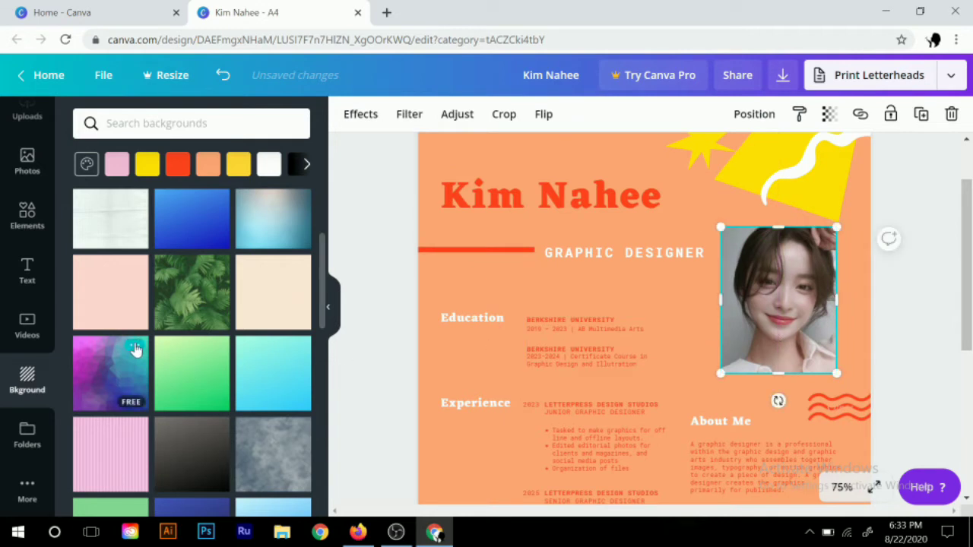
Apply the bokeh image as the page background
{"action": "left_click", "coordinate": [768, 166]}
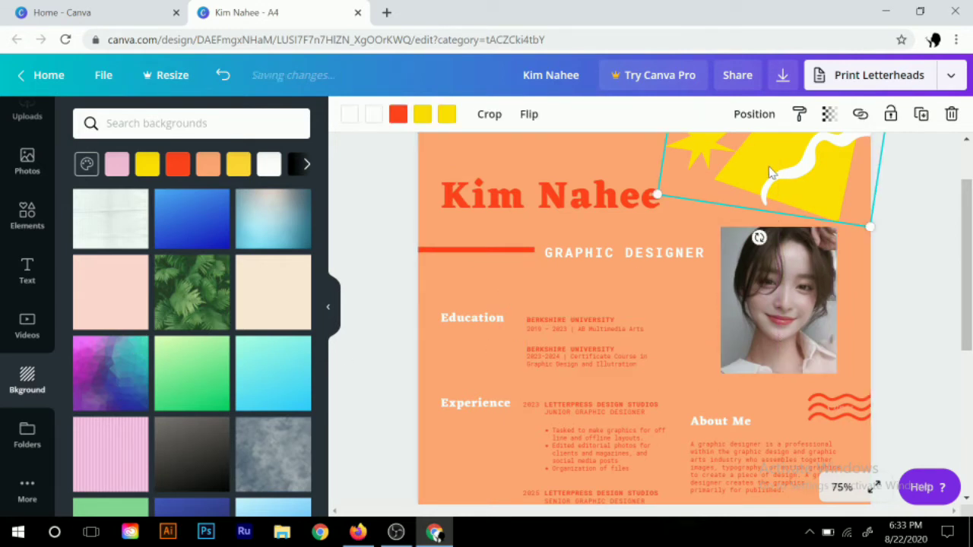
{"action": "scroll", "coordinate": [684, 319], "scroll_direction": "up", "scroll_amount": 1}
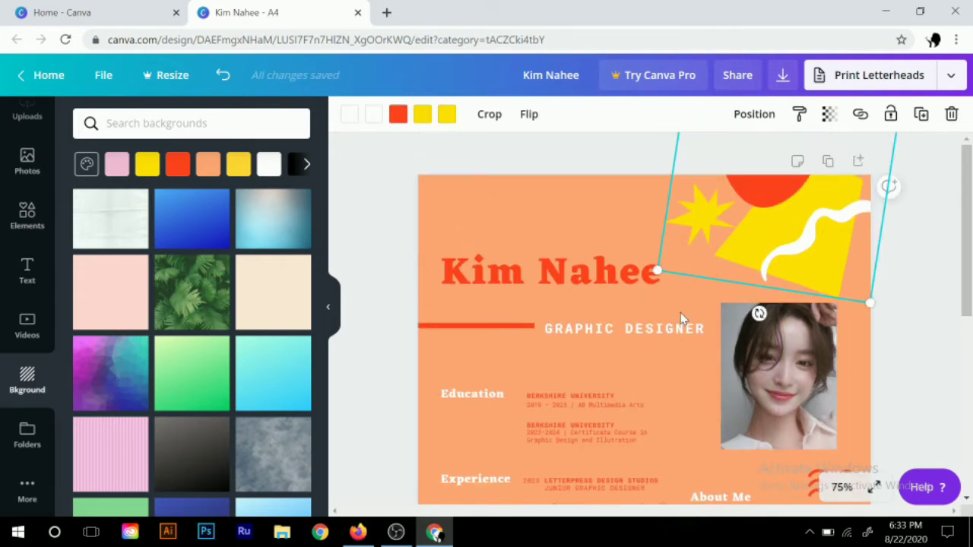
{"action": "left_click", "coordinate": [676, 306]}
{"action": "scroll", "coordinate": [566, 361], "scroll_direction": "down", "scroll_amount": 2}
{"action": "scroll", "coordinate": [431, 262], "scroll_direction": "down", "scroll_amount": 3}
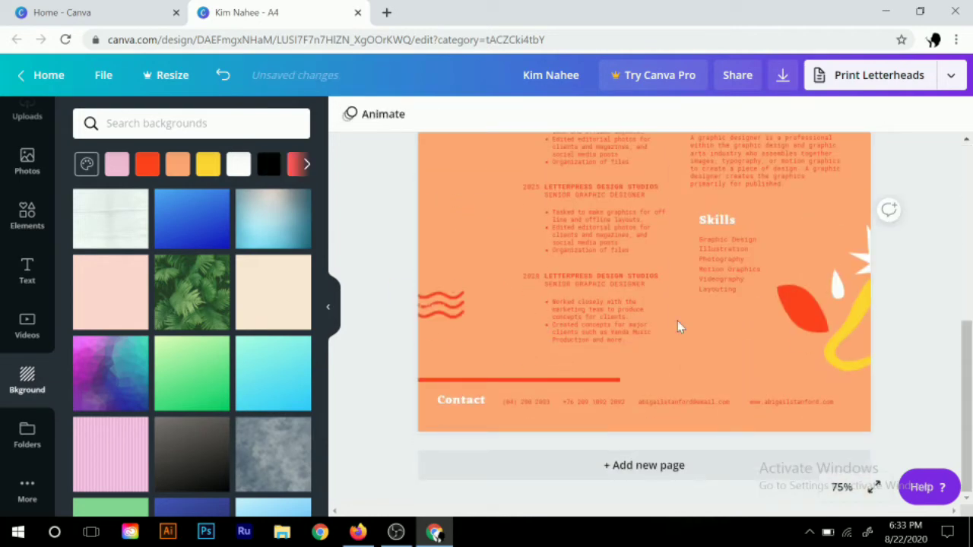
{"action": "scroll", "coordinate": [680, 356], "scroll_direction": "up", "scroll_amount": 3}
{"action": "scroll", "coordinate": [681, 357], "scroll_direction": "down", "scroll_amount": 2}
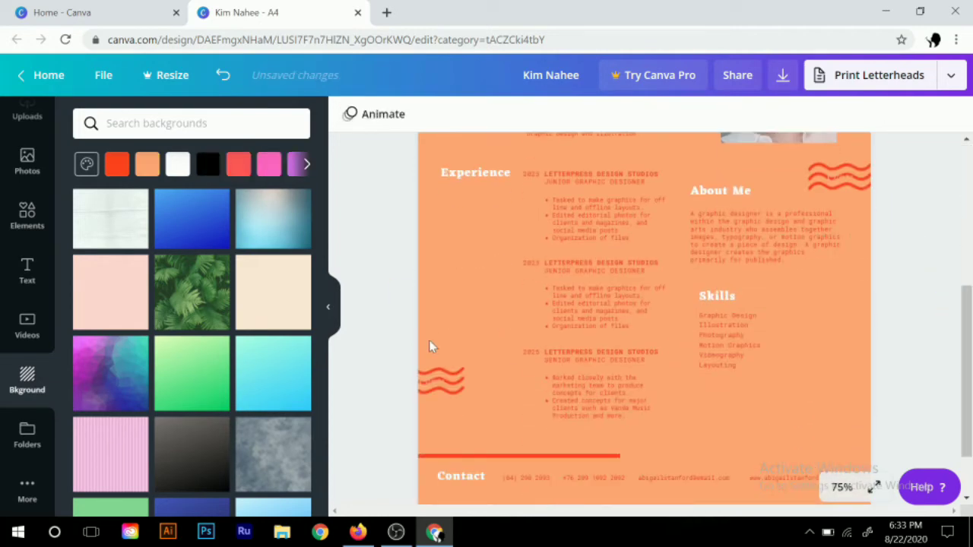
{"action": "left_click", "coordinate": [228, 264]}
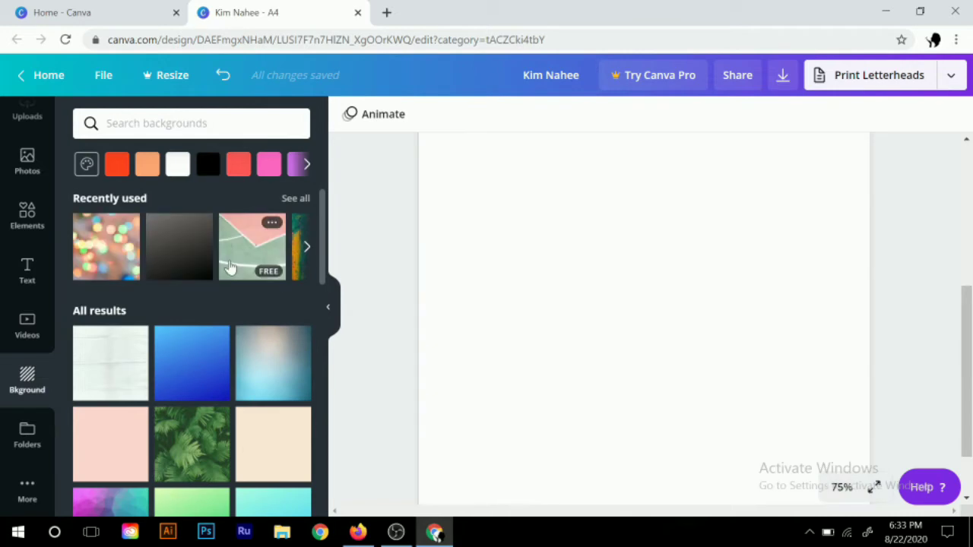
Fade the bokeh background to 40 transparency, then undo the transparency change
{"action": "scroll", "coordinate": [527, 341], "scroll_direction": "down", "scroll_amount": 1}
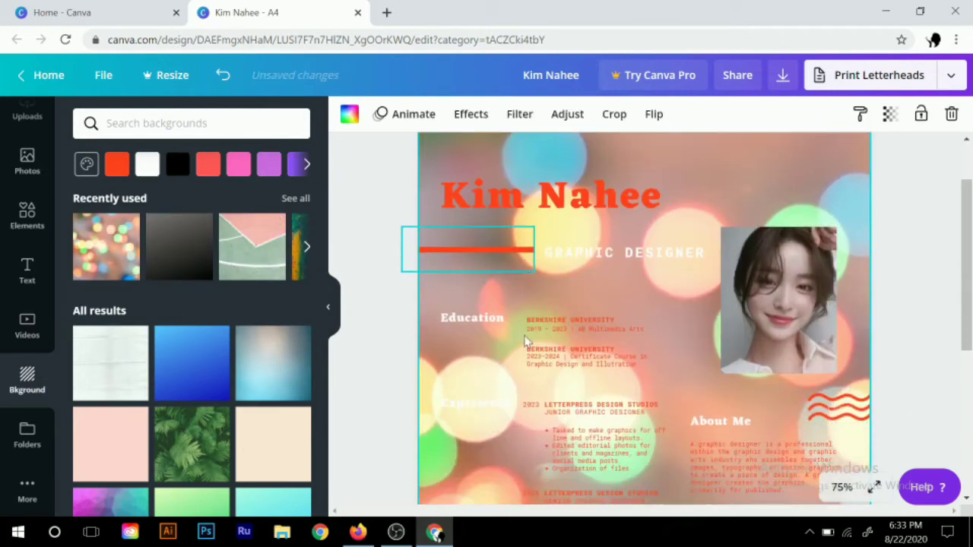
{"action": "left_click", "coordinate": [889, 114]}
{"action": "mouse_move", "coordinate": [837, 165]}
{"action": "left_mouse_down"}
{"action": "mouse_move", "coordinate": [750, 157]}
{"action": "mouse_move", "coordinate": [790, 162]}
{"action": "left_mouse_up"}
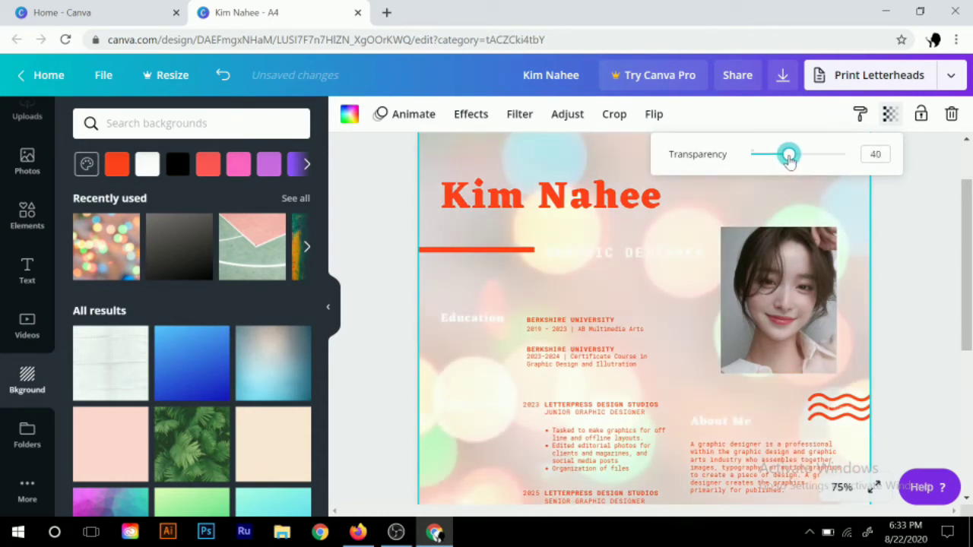
{"action": "left_click", "coordinate": [363, 305]}
{"action": "scroll", "coordinate": [669, 374], "scroll_direction": "down", "scroll_amount": 3}
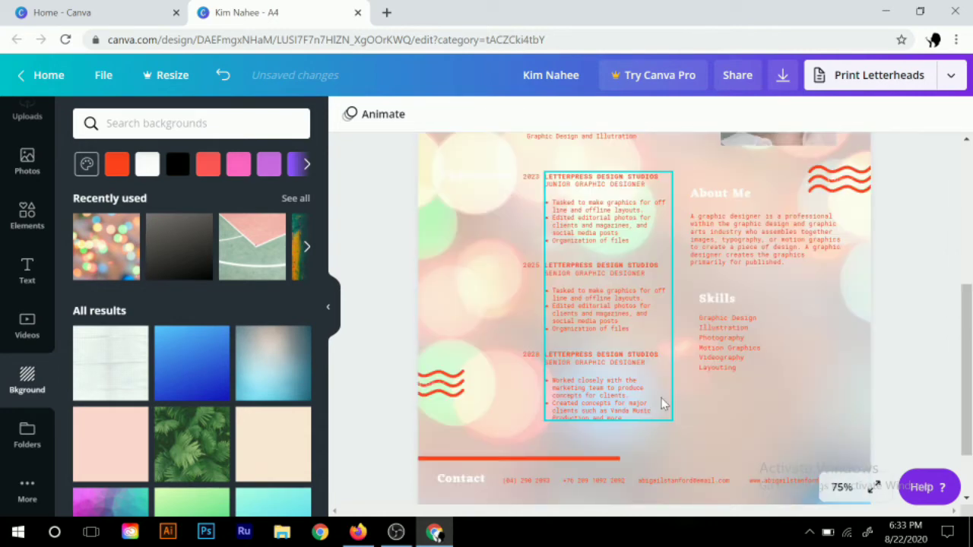
{"action": "scroll", "coordinate": [661, 402], "scroll_direction": "up", "scroll_amount": 3}
{"action": "left_click", "coordinate": [222, 77]}
Undo the bokeh background and apply a pink striped background at 30 transparency
{"action": "left_click", "coordinate": [221, 78]}
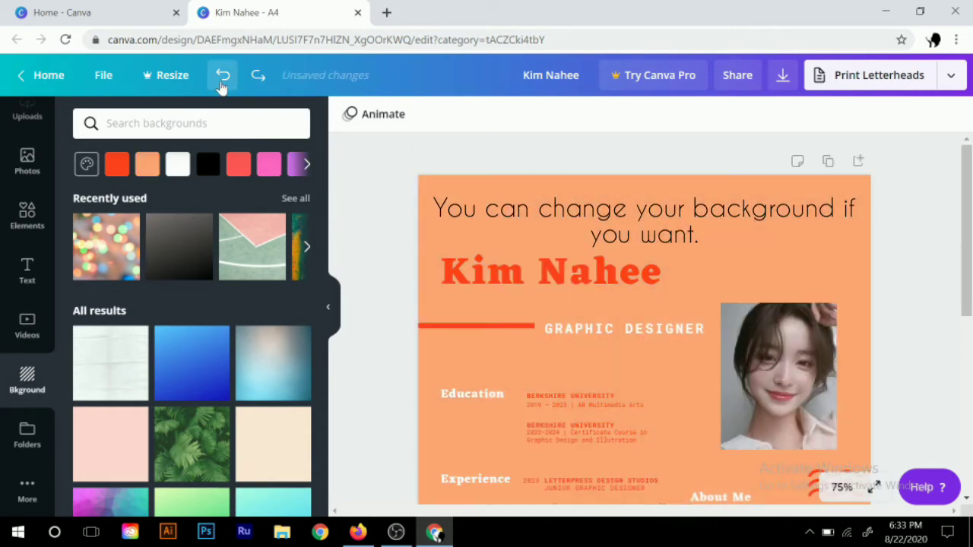
{"action": "scroll", "coordinate": [104, 278], "scroll_direction": "down", "scroll_amount": 1}
{"action": "scroll", "coordinate": [104, 278], "scroll_direction": "down", "scroll_amount": 2}
{"action": "scroll", "coordinate": [104, 281], "scroll_direction": "down", "scroll_amount": 1}
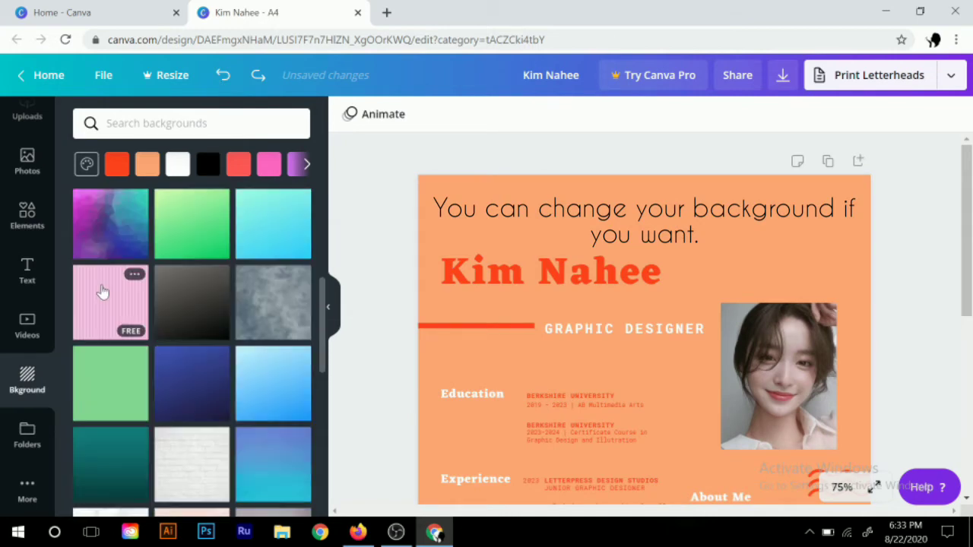
{"action": "left_click", "coordinate": [102, 291]}
{"action": "left_click", "coordinate": [889, 114]}
{"action": "left_click_drag", "start_coordinate": [854, 155], "coordinate": [781, 158]}
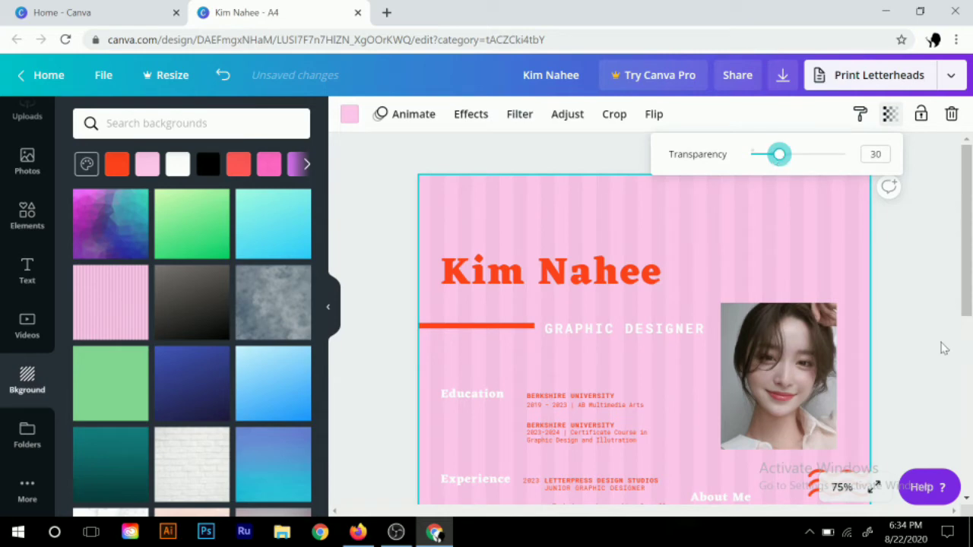
{"action": "left_click", "coordinate": [942, 348]}
Move the portrait photo slightly right and add a blank second page
{"action": "scroll", "coordinate": [614, 373], "scroll_direction": "down", "scroll_amount": 2}
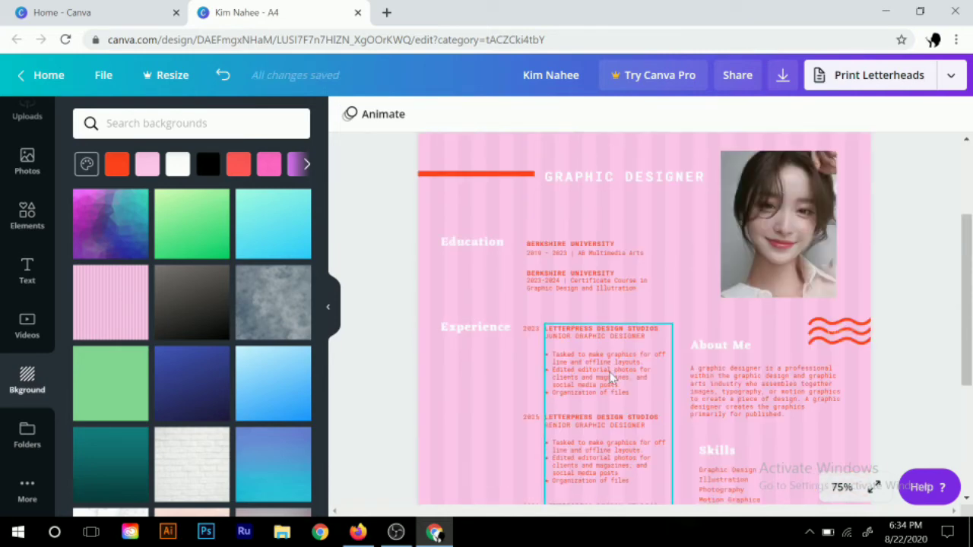
{"action": "scroll", "coordinate": [612, 377], "scroll_direction": "down", "scroll_amount": 3}
{"action": "scroll", "coordinate": [615, 380], "scroll_direction": "up", "scroll_amount": 4}
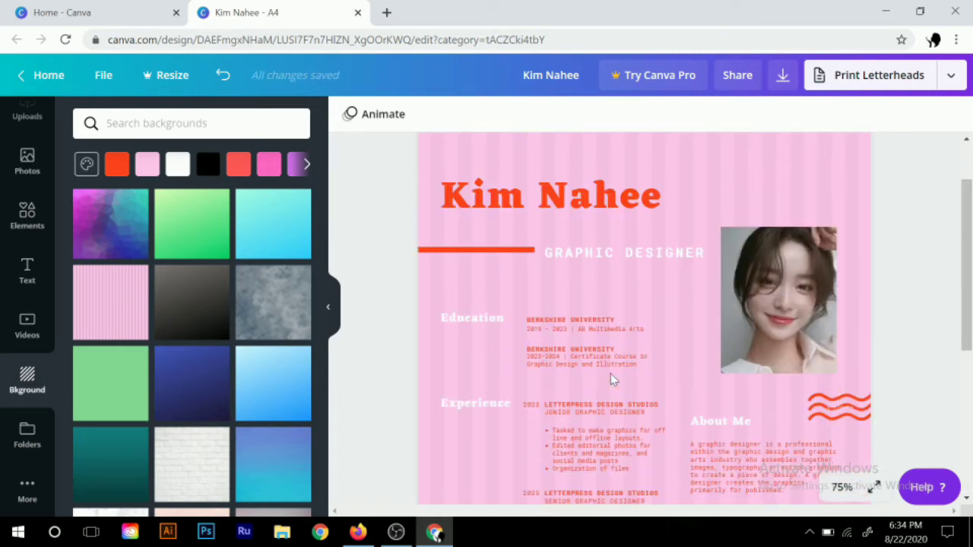
{"action": "mouse_move", "coordinate": [728, 327]}
{"action": "left_mouse_down"}
{"action": "mouse_move", "coordinate": [802, 300]}
{"action": "mouse_move", "coordinate": [768, 300]}
{"action": "left_mouse_up"}
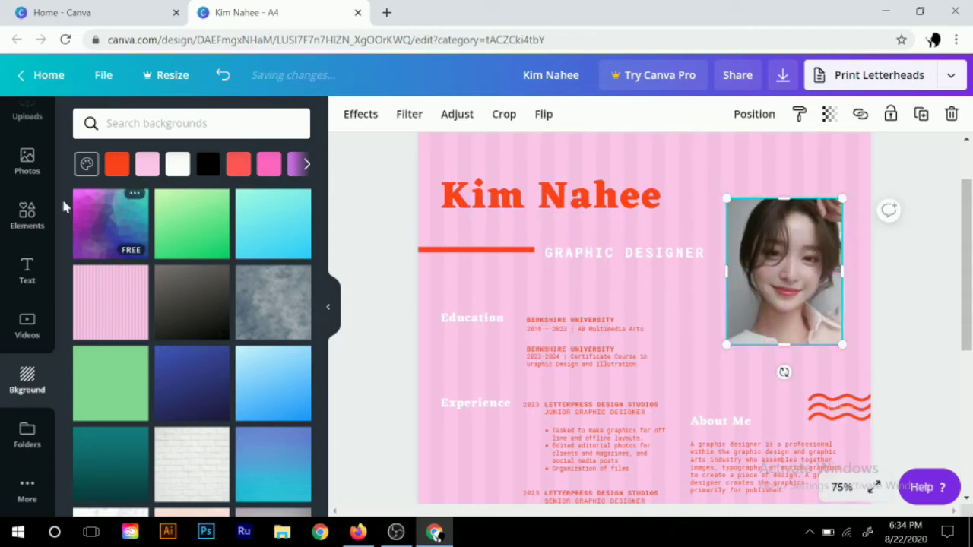
{"action": "scroll", "coordinate": [25, 243], "scroll_direction": "up", "scroll_amount": 2}
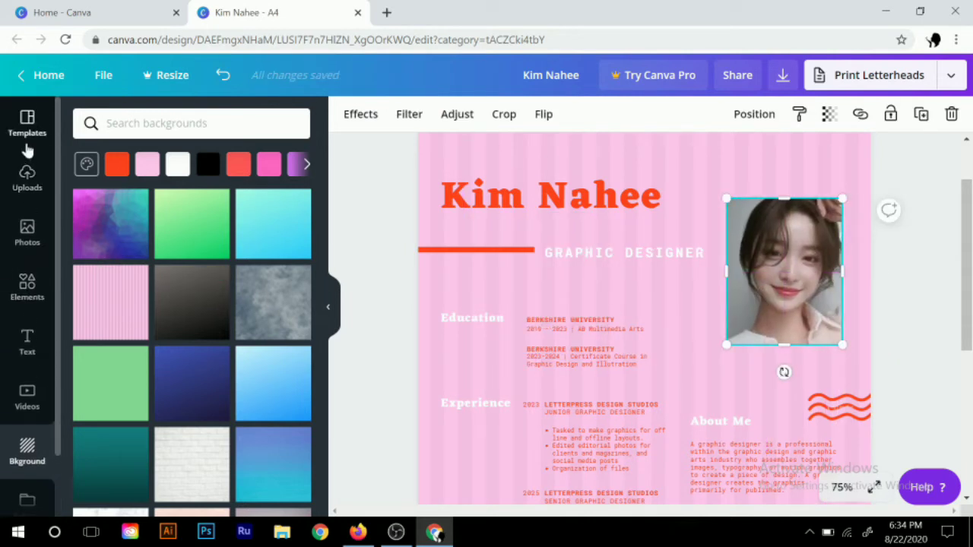
{"action": "scroll", "coordinate": [601, 380], "scroll_direction": "down", "scroll_amount": 5}
{"action": "left_click", "coordinate": [608, 466]}
{"action": "scroll", "coordinate": [144, 300], "scroll_direction": "up", "scroll_amount": 1}
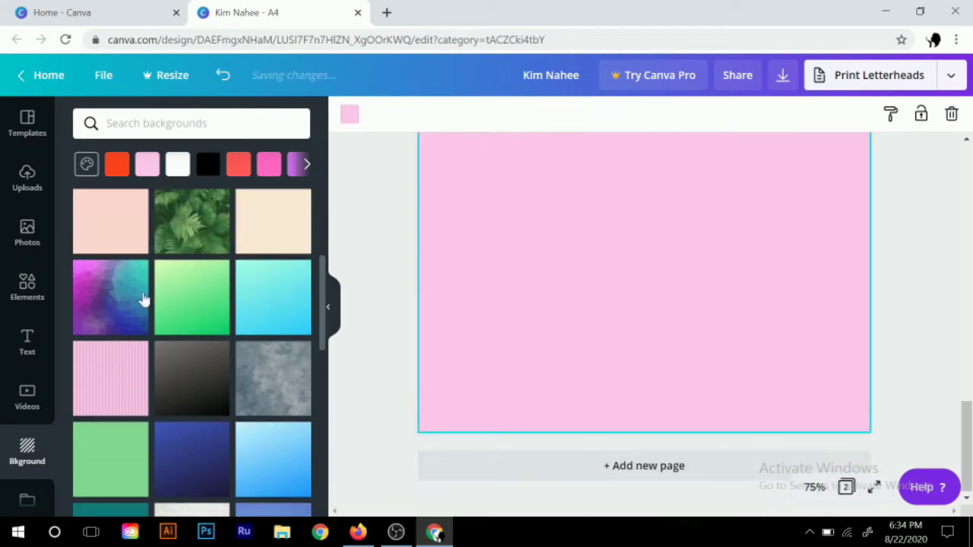
Clear the template search and apply the Olivia Wilson resume template to the new page
{"action": "left_click", "coordinate": [20, 137]}
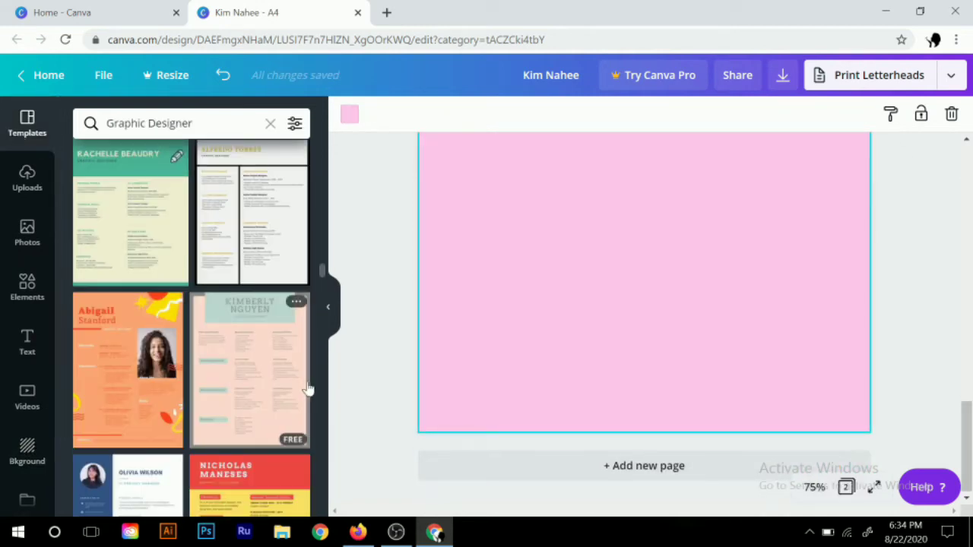
{"action": "scroll", "coordinate": [175, 376], "scroll_direction": "up", "scroll_amount": 2}
{"action": "scroll", "coordinate": [167, 365], "scroll_direction": "up", "scroll_amount": 3}
{"action": "left_click", "coordinate": [16, 114]}
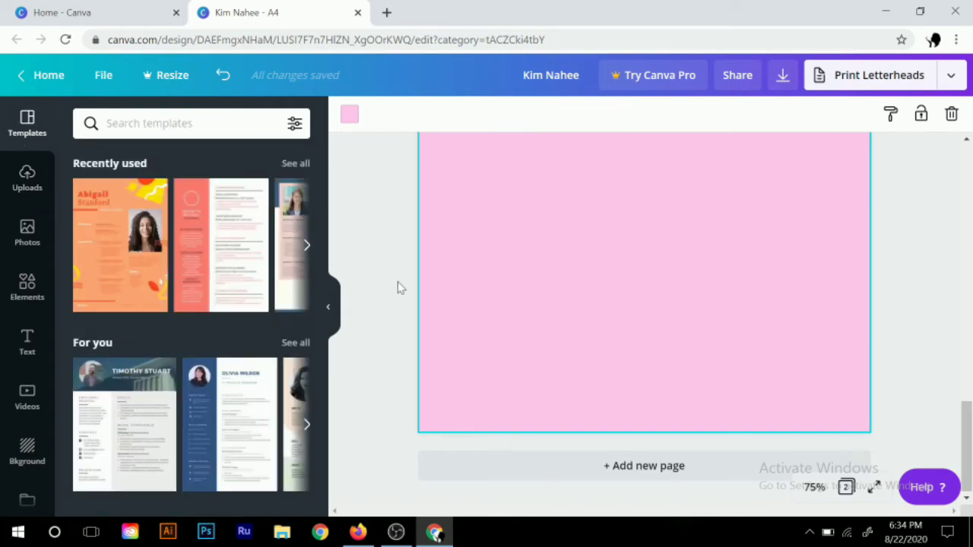
{"action": "scroll", "coordinate": [197, 266], "scroll_direction": "down", "scroll_amount": 1}
{"action": "scroll", "coordinate": [197, 260], "scroll_direction": "down", "scroll_amount": 2}
{"action": "scroll", "coordinate": [199, 258], "scroll_direction": "down", "scroll_amount": 2}
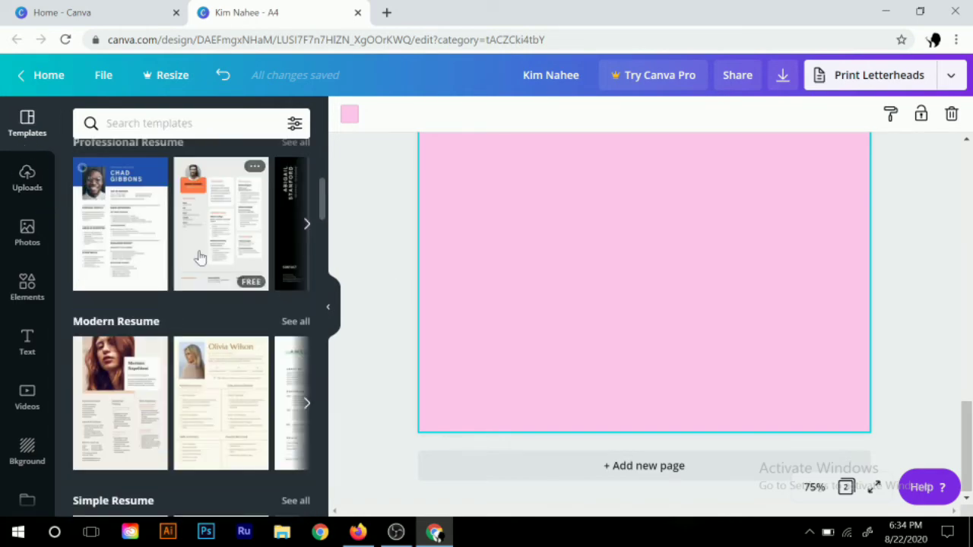
{"action": "scroll", "coordinate": [200, 256], "scroll_direction": "up", "scroll_amount": 4}
{"action": "left_click", "coordinate": [228, 322]}
{"action": "scroll", "coordinate": [543, 302], "scroll_direction": "up", "scroll_amount": 1}
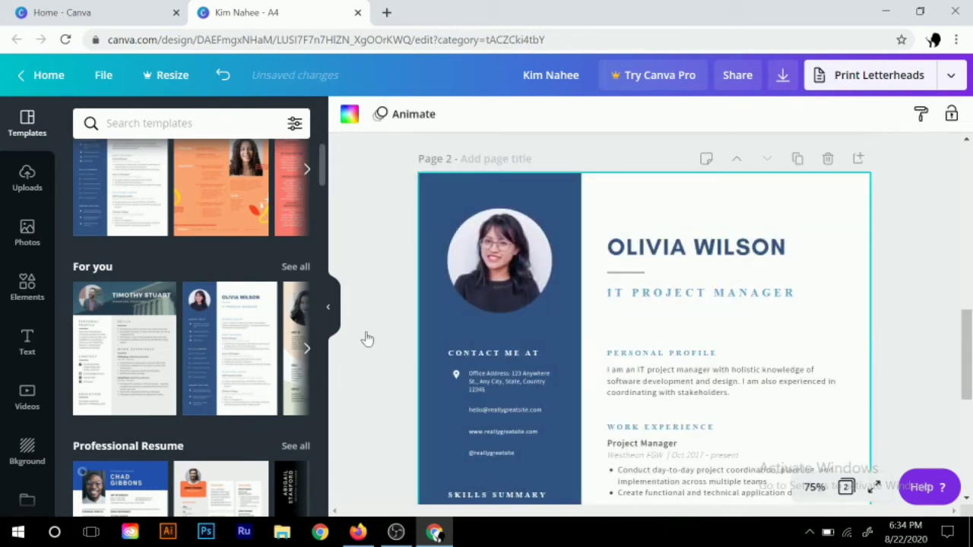
Delete the template's sample photo, leaving an empty circle frame
{"action": "mouse_move", "coordinate": [476, 269]}
{"action": "left_mouse_down"}
{"action": "mouse_move", "coordinate": [594, 344]}
{"action": "mouse_move", "coordinate": [509, 285]}
{"action": "left_mouse_up"}
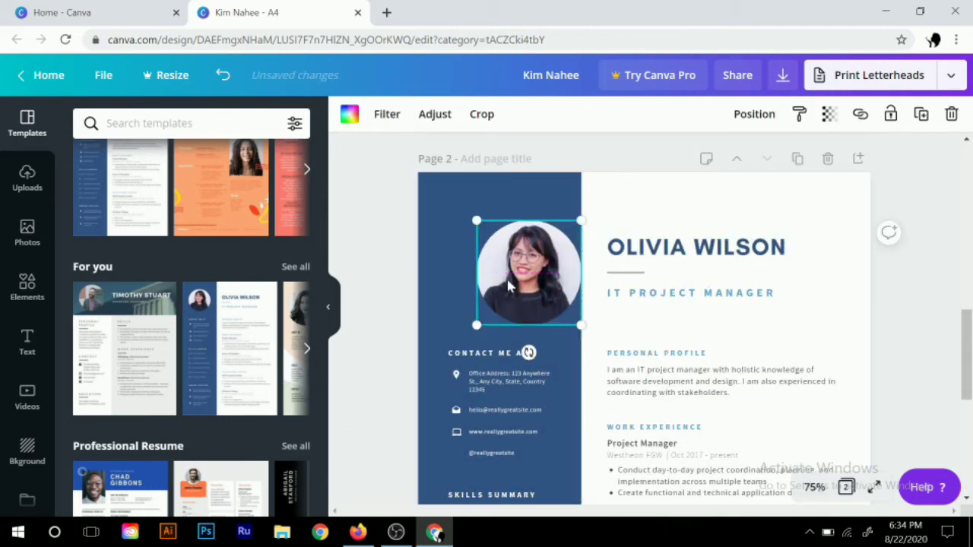
{"action": "double_click", "coordinate": [510, 285]}
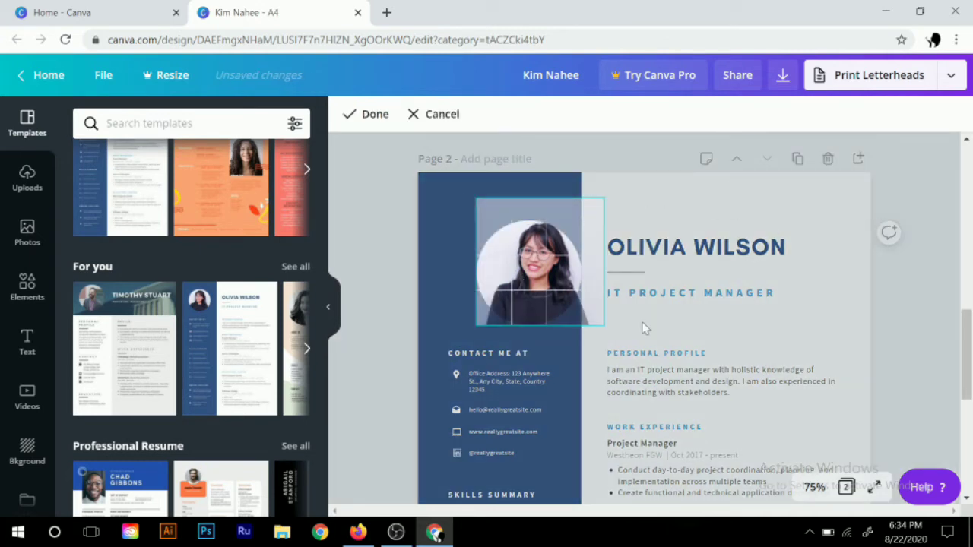
{"action": "left_click_drag", "start_coordinate": [592, 328], "coordinate": [580, 329]}
{"action": "key", "text": "Delete"}
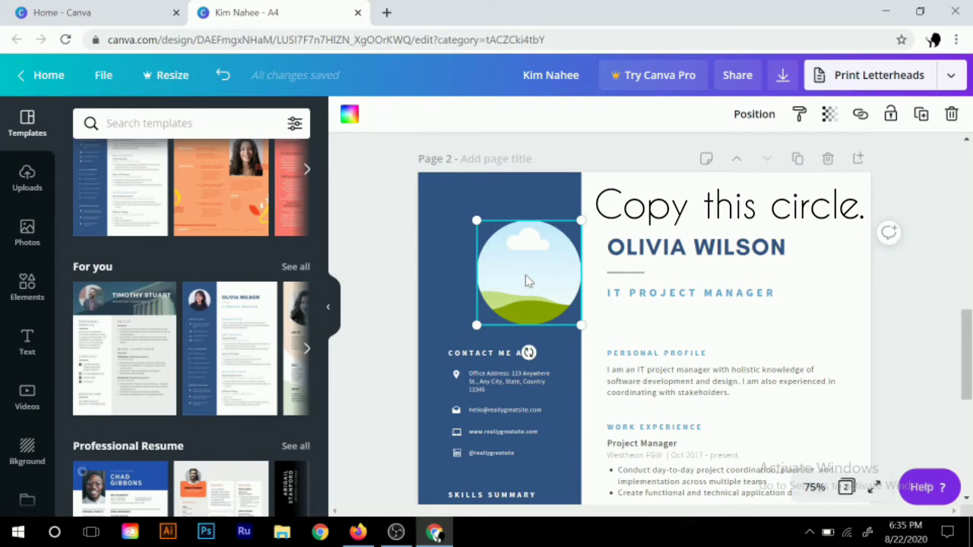
{"action": "scroll", "coordinate": [492, 342], "scroll_direction": "up", "scroll_amount": 5}
{"action": "scroll", "coordinate": [493, 342], "scroll_direction": "up", "scroll_amount": 3}
{"action": "left_click", "coordinate": [574, 370]}
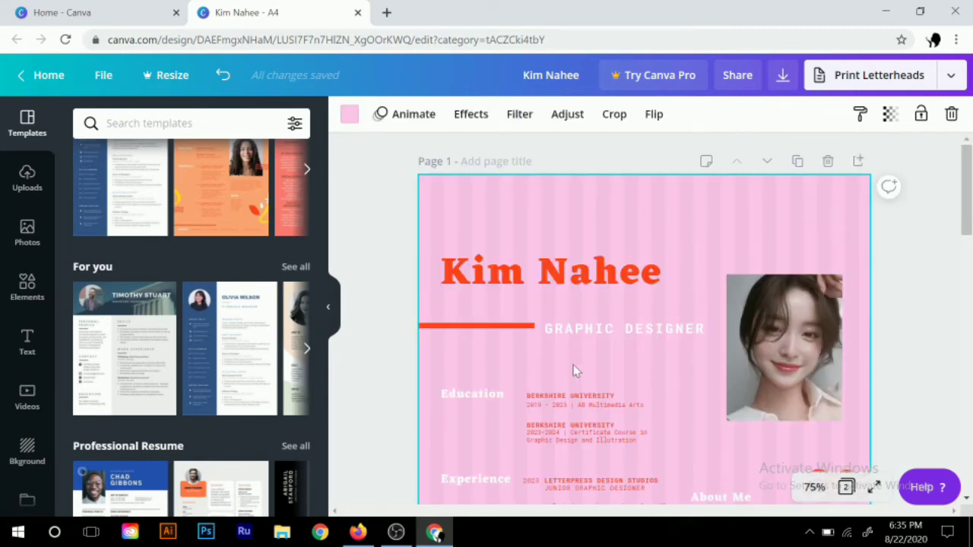
{"action": "key", "text": "ctrl+v"}
{"action": "left_click_drag", "start_coordinate": [798, 368], "coordinate": [521, 405]}
{"action": "left_click_drag", "start_coordinate": [536, 304], "coordinate": [784, 333]}
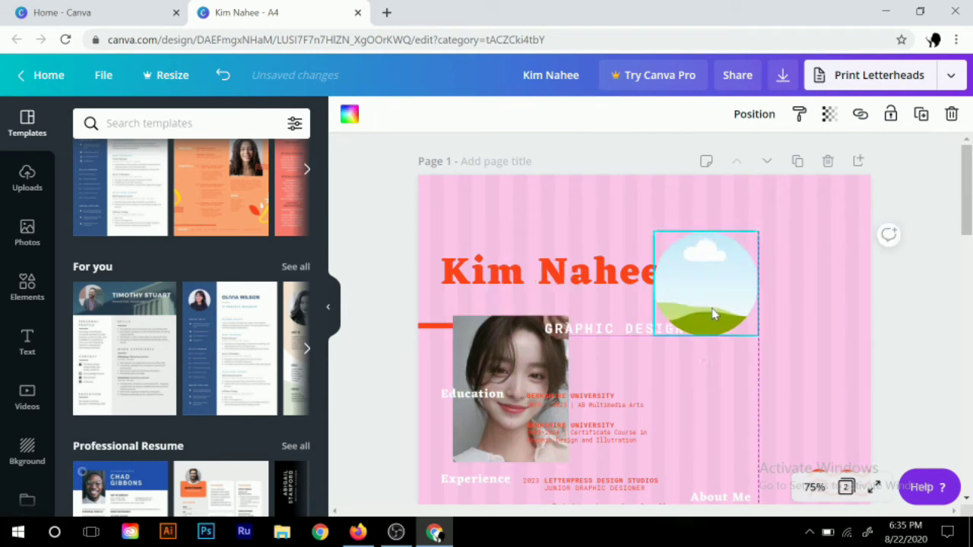
Drop the portrait into the circle frame, enlarge it, and position it beside the name
{"action": "left_click", "coordinate": [575, 388]}
{"action": "left_click_drag", "start_coordinate": [507, 421], "coordinate": [763, 322]}
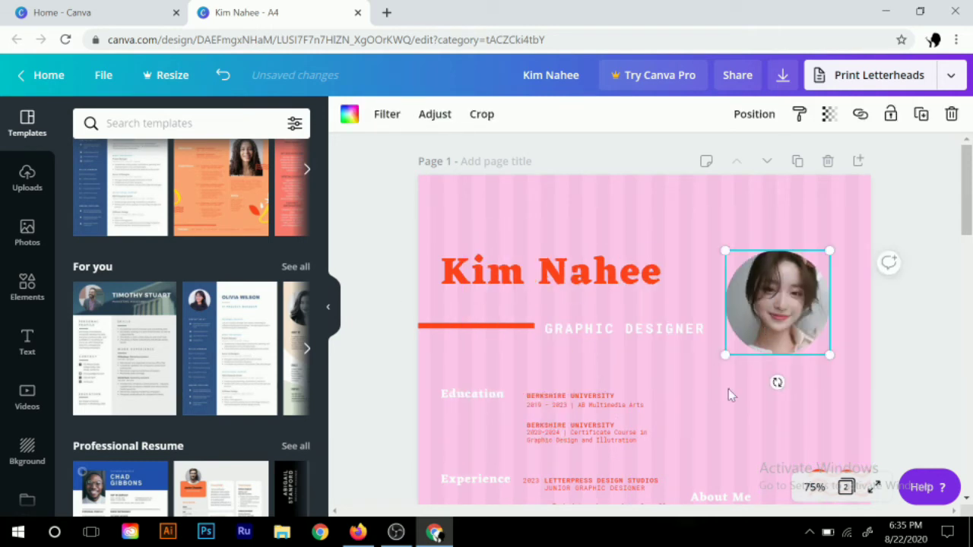
{"action": "left_click_drag", "start_coordinate": [704, 238], "coordinate": [654, 188]}
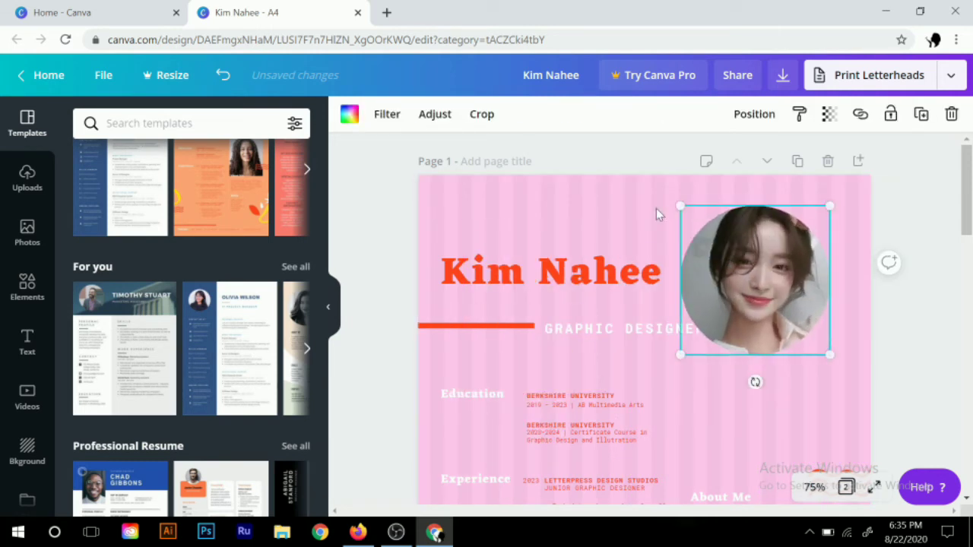
{"action": "left_click", "coordinate": [573, 373]}
{"action": "mouse_move", "coordinate": [803, 363]}
{"action": "left_mouse_down"}
{"action": "mouse_move", "coordinate": [754, 252]}
{"action": "mouse_move", "coordinate": [741, 292]}
{"action": "left_mouse_up"}
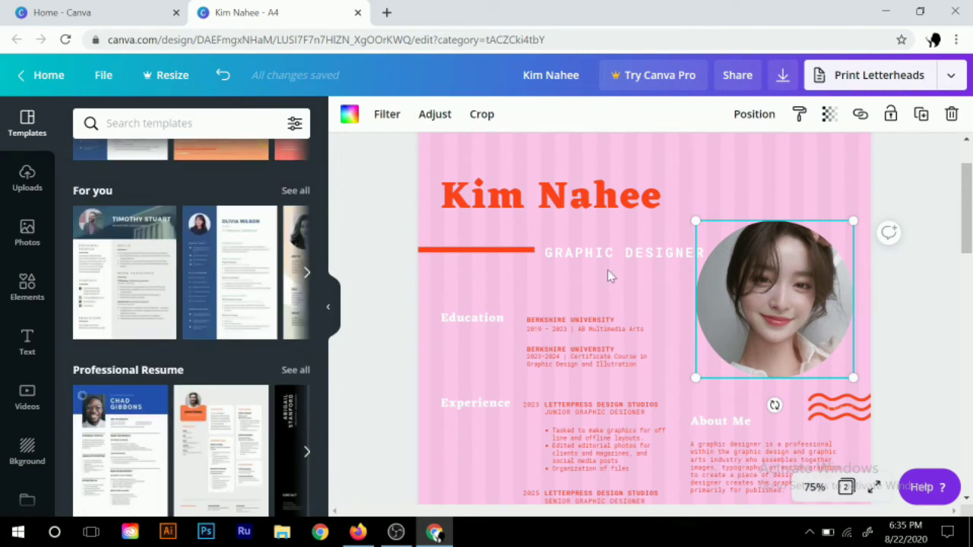
{"action": "scroll", "coordinate": [607, 270], "scroll_direction": "up", "scroll_amount": 1}
{"action": "scroll", "coordinate": [489, 321], "scroll_direction": "down", "scroll_amount": 2}
Delete the Olivia Wilson template page and exit background editing on page 1
{"action": "double_click", "coordinate": [468, 407]}
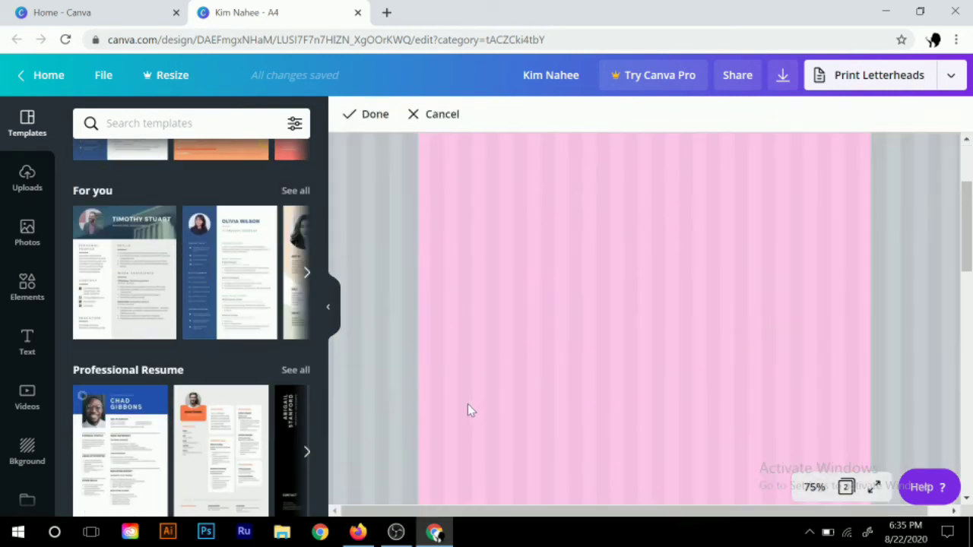
{"action": "scroll", "coordinate": [467, 405], "scroll_direction": "up", "scroll_amount": 2}
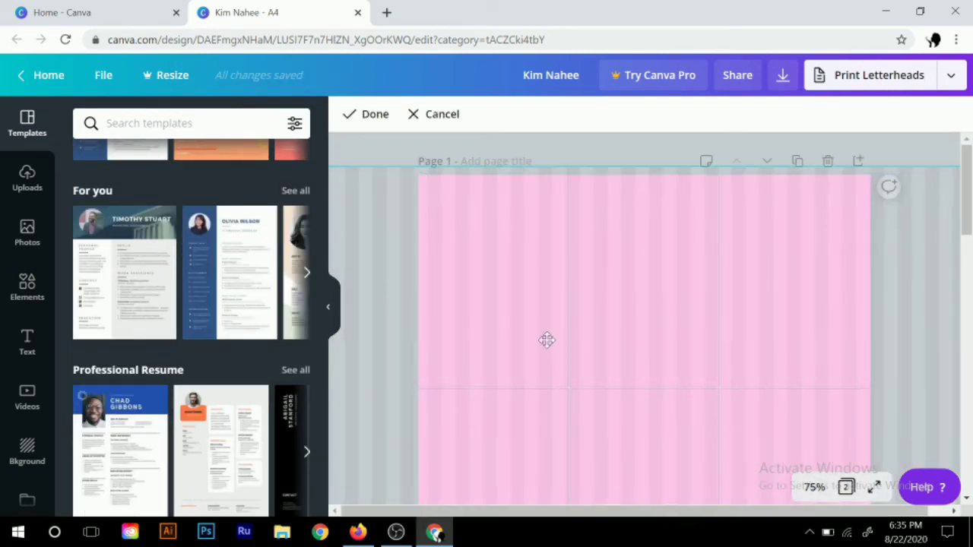
{"action": "scroll", "coordinate": [555, 411], "scroll_direction": "down", "scroll_amount": 2}
{"action": "scroll", "coordinate": [669, 380], "scroll_direction": "down", "scroll_amount": 4}
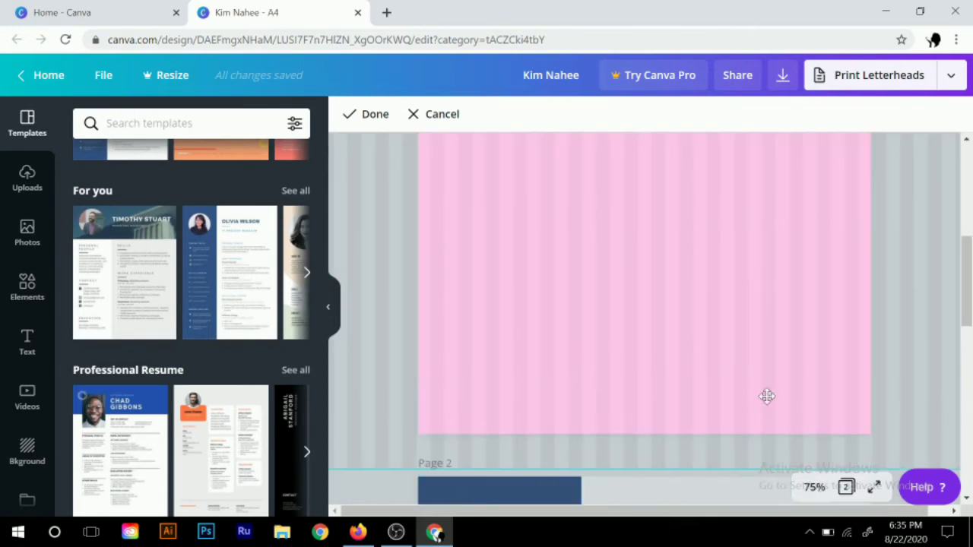
{"action": "scroll", "coordinate": [768, 357], "scroll_direction": "down", "scroll_amount": 2}
{"action": "key", "text": "Escape"}
{"action": "left_click", "coordinate": [828, 311]}
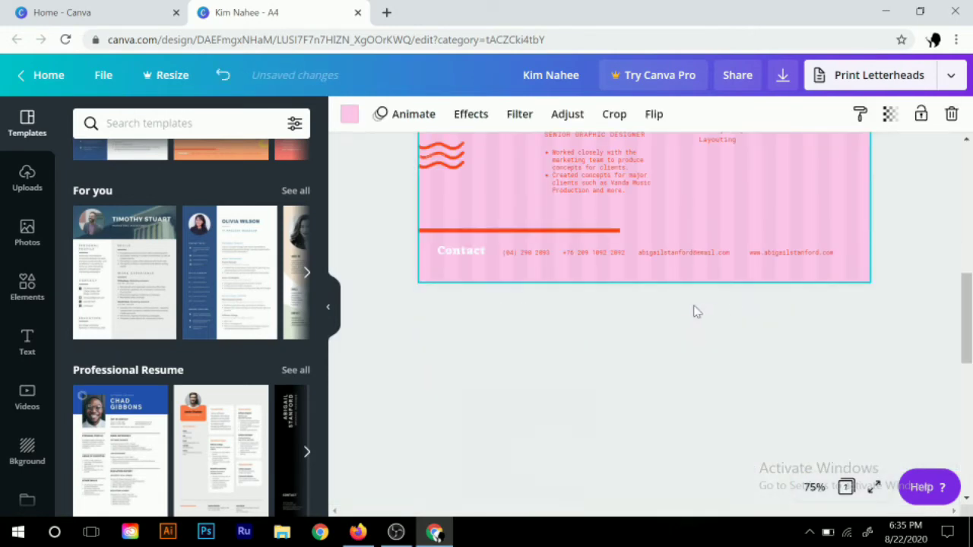
Scroll through the remaining resume page down to its bottom contact row
{"action": "scroll", "coordinate": [207, 319], "scroll_direction": "down", "scroll_amount": 3}
{"action": "scroll", "coordinate": [404, 301], "scroll_direction": "down", "scroll_amount": 1}
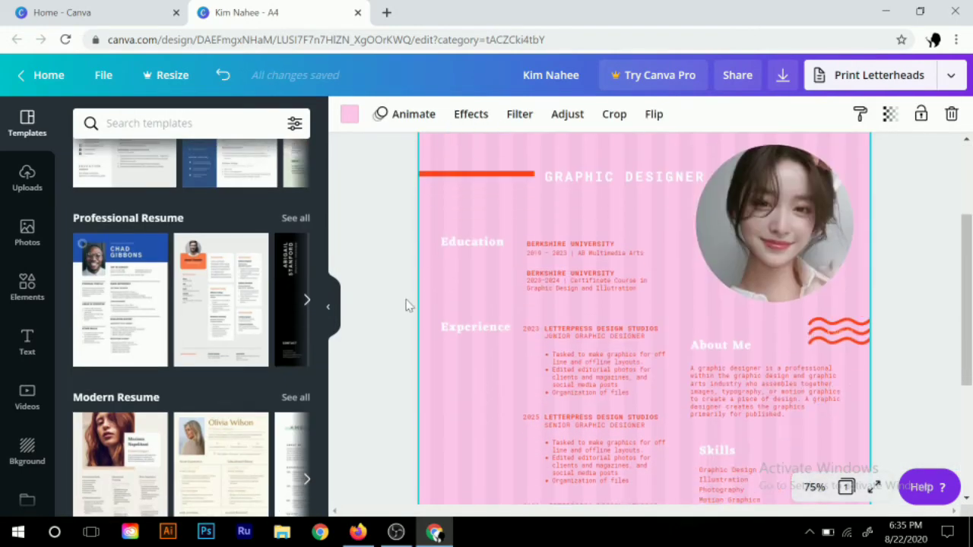
{"action": "scroll", "coordinate": [122, 304], "scroll_direction": "up", "scroll_amount": 4}
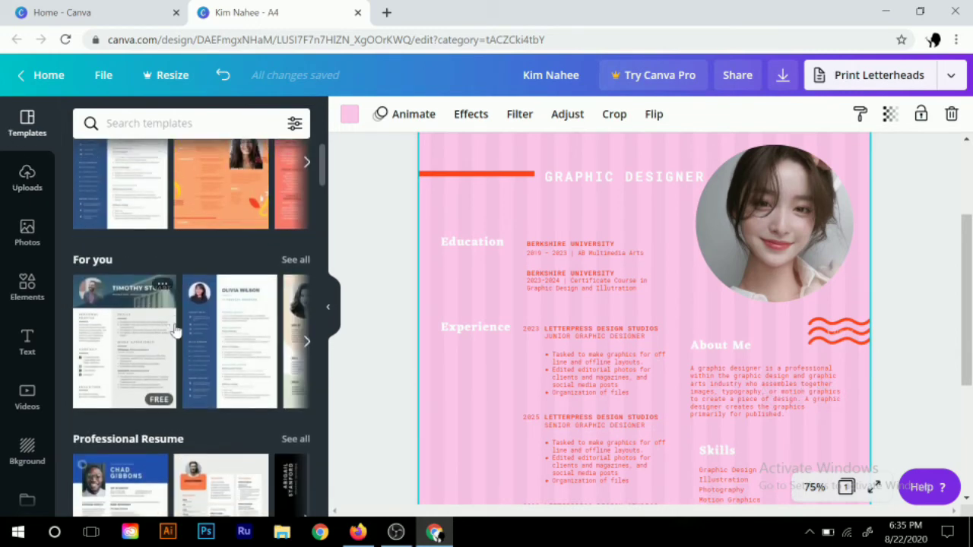
{"action": "scroll", "coordinate": [174, 330], "scroll_direction": "down", "scroll_amount": 5}
{"action": "scroll", "coordinate": [174, 330], "scroll_direction": "down", "scroll_amount": 5}
{"action": "scroll", "coordinate": [175, 329], "scroll_direction": "down", "scroll_amount": 1}
{"action": "scroll", "coordinate": [175, 330], "scroll_direction": "down", "scroll_amount": 3}
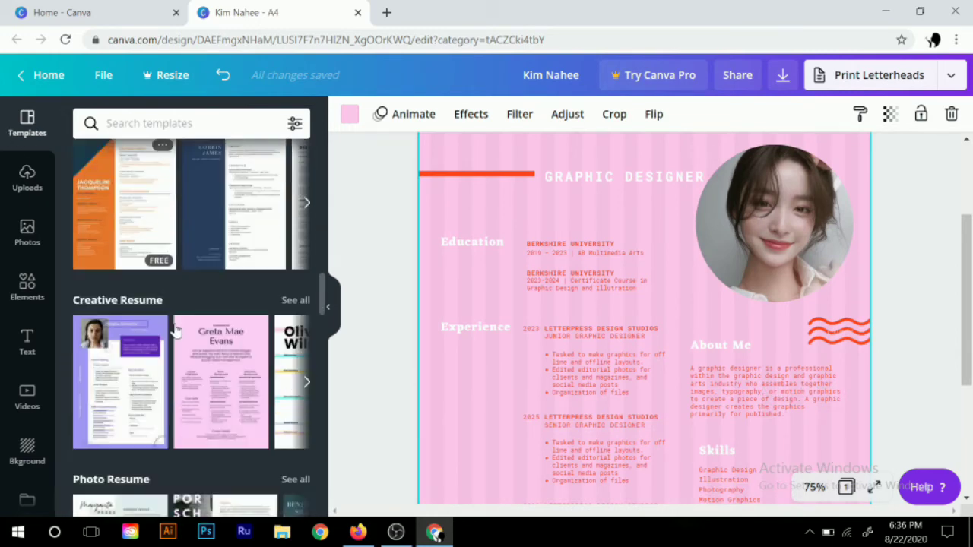
{"action": "scroll", "coordinate": [175, 329], "scroll_direction": "down", "scroll_amount": 3}
{"action": "scroll", "coordinate": [175, 330], "scroll_direction": "down", "scroll_amount": 3}
{"action": "scroll", "coordinate": [175, 330], "scroll_direction": "up", "scroll_amount": 3}
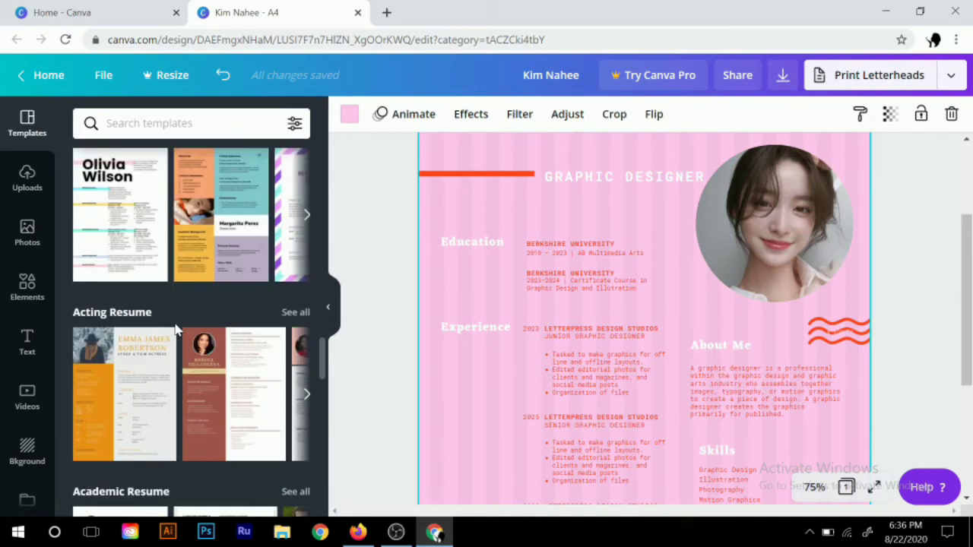
{"action": "scroll", "coordinate": [175, 330], "scroll_direction": "down", "scroll_amount": 8}
{"action": "scroll", "coordinate": [175, 330], "scroll_direction": "down", "scroll_amount": 5}
{"action": "scroll", "coordinate": [175, 329], "scroll_direction": "down", "scroll_amount": 3}
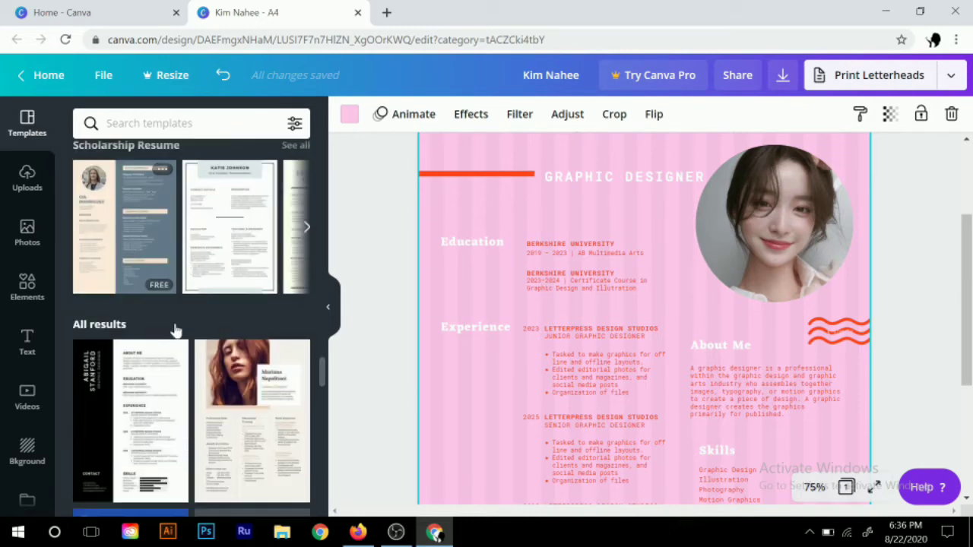
{"action": "scroll", "coordinate": [175, 330], "scroll_direction": "down", "scroll_amount": 3}
{"action": "scroll", "coordinate": [175, 330], "scroll_direction": "down", "scroll_amount": 2}
{"action": "scroll", "coordinate": [175, 330], "scroll_direction": "down", "scroll_amount": 1}
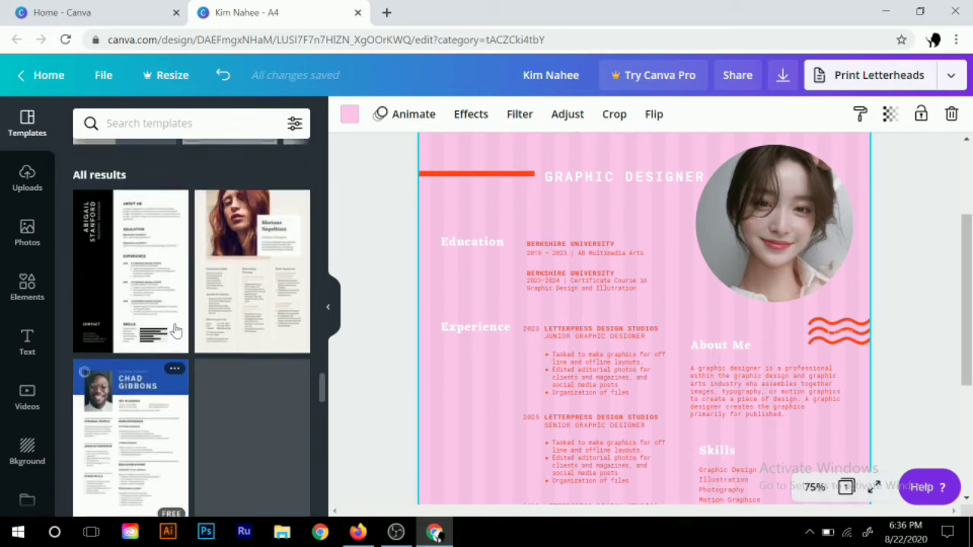
{"action": "scroll", "coordinate": [175, 328], "scroll_direction": "down", "scroll_amount": 2}
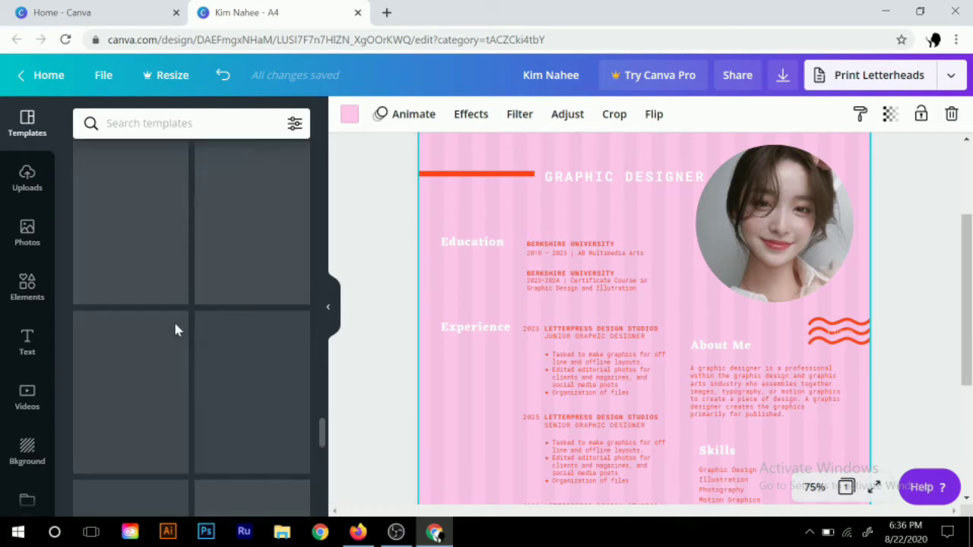
{"action": "scroll", "coordinate": [175, 330], "scroll_direction": "up", "scroll_amount": 2}
{"action": "scroll", "coordinate": [175, 330], "scroll_direction": "up", "scroll_amount": 3}
{"action": "scroll", "coordinate": [175, 330], "scroll_direction": "up", "scroll_amount": 5}
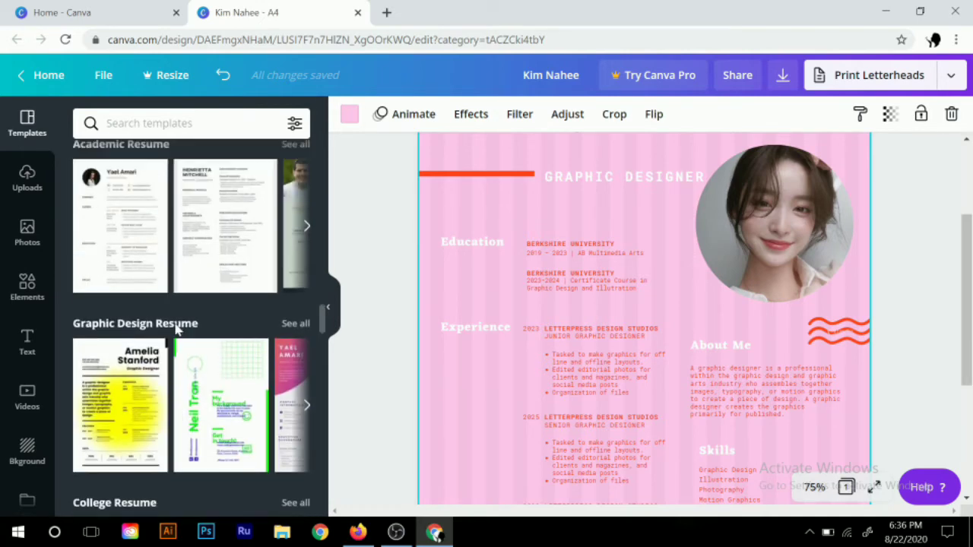
{"action": "scroll", "coordinate": [175, 330], "scroll_direction": "up", "scroll_amount": 4}
{"action": "scroll", "coordinate": [648, 471], "scroll_direction": "down", "scroll_amount": 3}
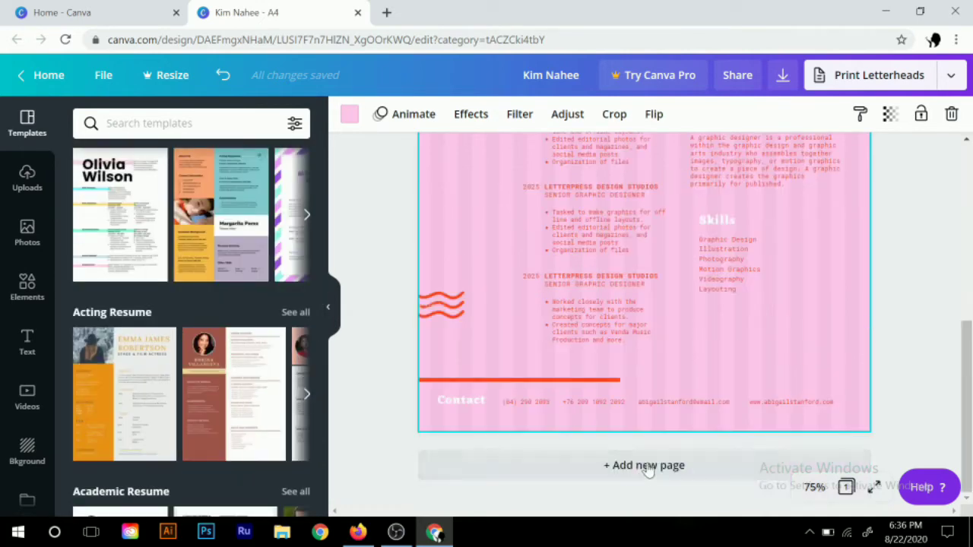
Add a page with the Korina Villanueva acting resume template and select its brown side panel
{"action": "left_click", "coordinate": [637, 466]}
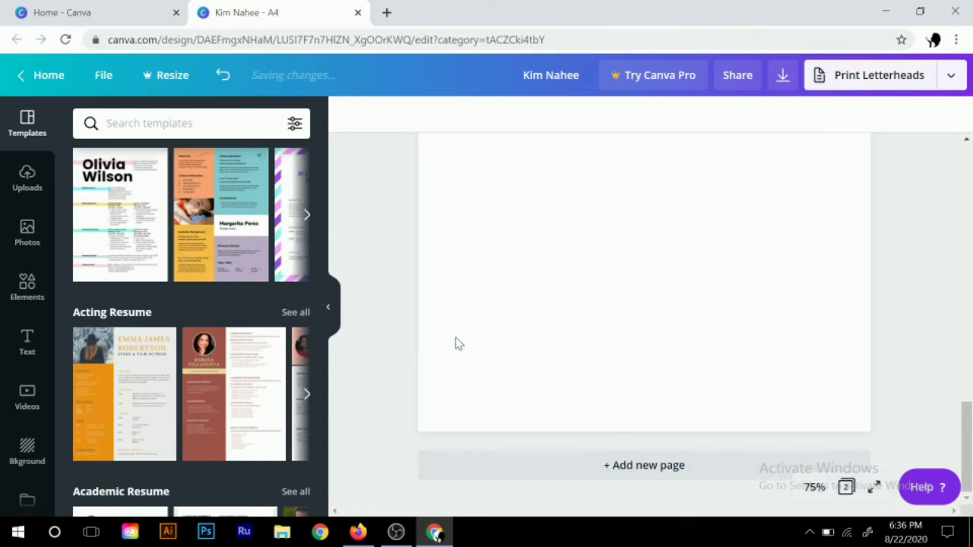
{"action": "scroll", "coordinate": [459, 344], "scroll_direction": "up", "scroll_amount": 2}
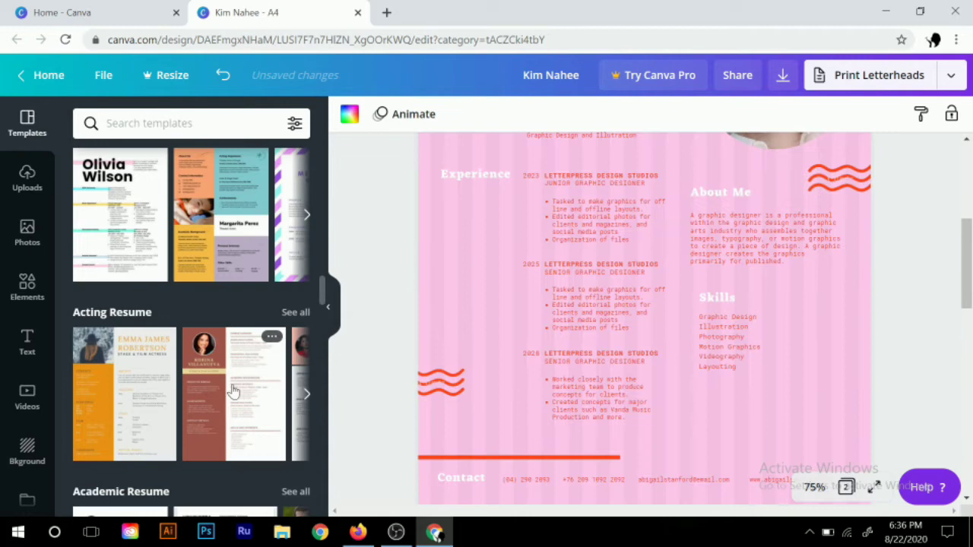
{"action": "left_click", "coordinate": [262, 335]}
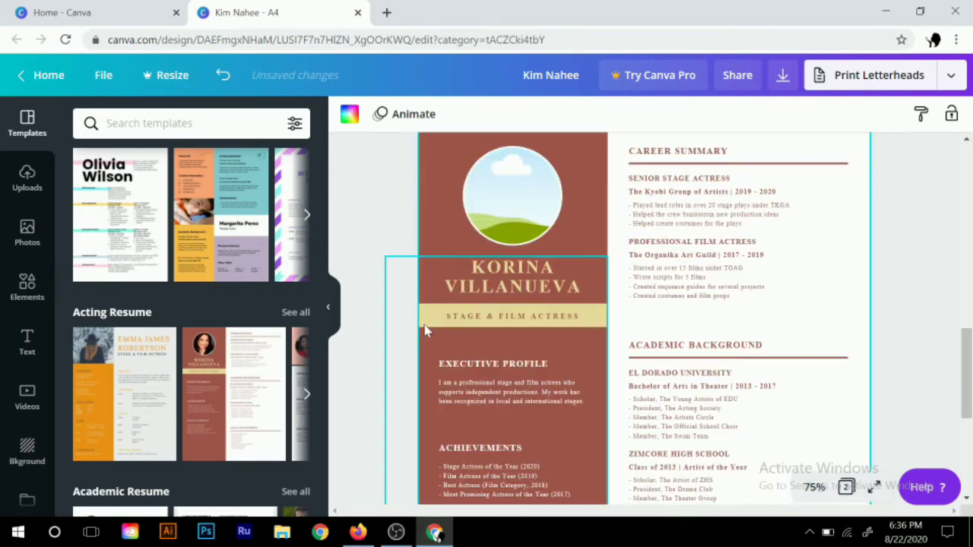
{"action": "left_click", "coordinate": [429, 371]}
{"action": "double_click", "coordinate": [441, 221]}
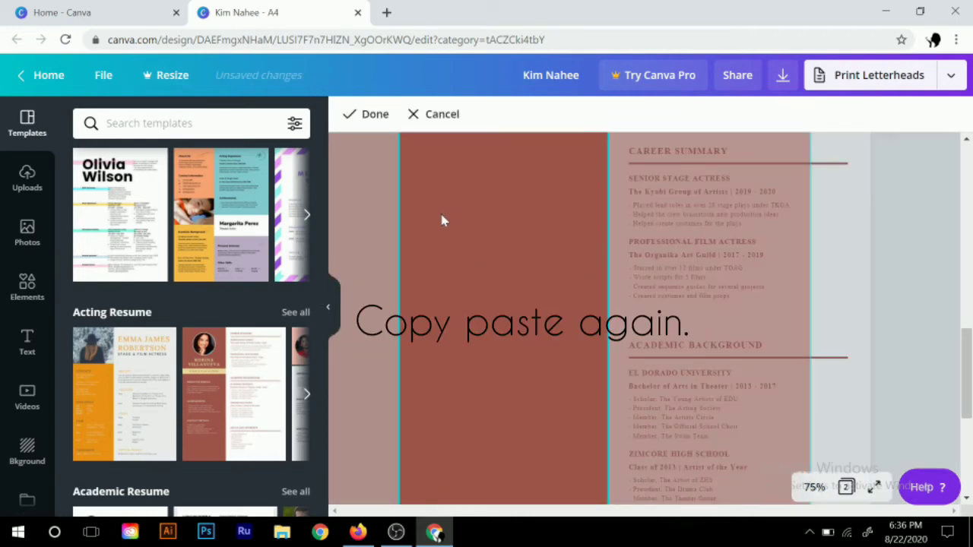
{"action": "scroll", "coordinate": [412, 319], "scroll_direction": "up", "scroll_amount": 3}
{"action": "scroll", "coordinate": [373, 279], "scroll_direction": "up", "scroll_amount": 3}
{"action": "left_click", "coordinate": [373, 278]}
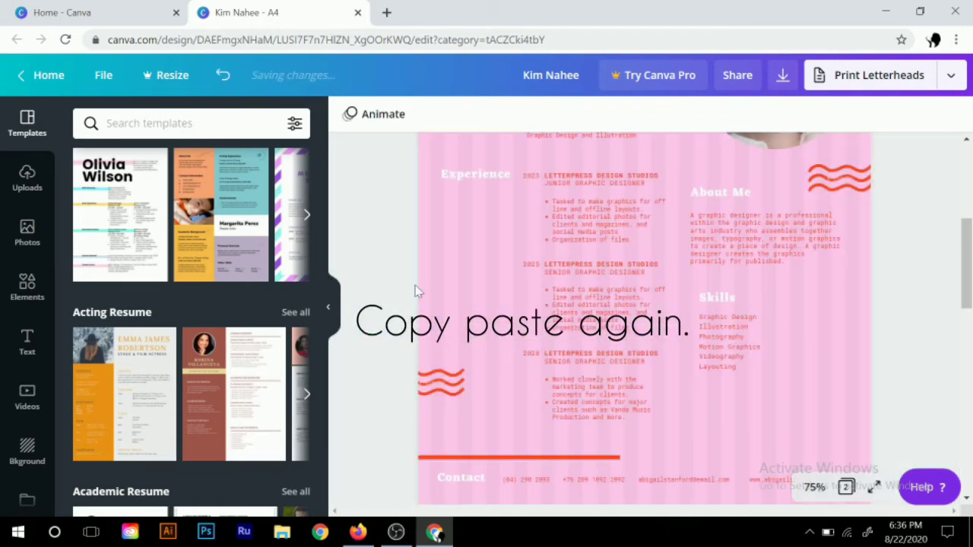
Paste the brown panel over the pink page's right column and zoom the view to 50%
{"action": "left_click", "coordinate": [477, 278]}
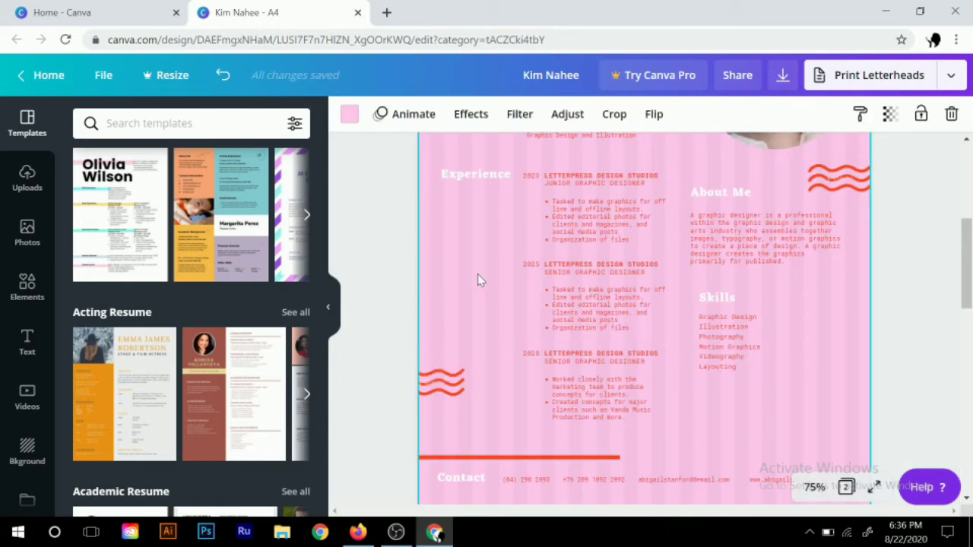
{"action": "key", "text": "ctrl+v"}
{"action": "scroll", "coordinate": [562, 337], "scroll_direction": "up", "scroll_amount": 2}
{"action": "mouse_move", "coordinate": [563, 336]}
{"action": "left_mouse_down"}
{"action": "mouse_move", "coordinate": [687, 343]}
{"action": "mouse_move", "coordinate": [750, 365]}
{"action": "left_mouse_up"}
{"action": "left_click", "coordinate": [814, 487]}
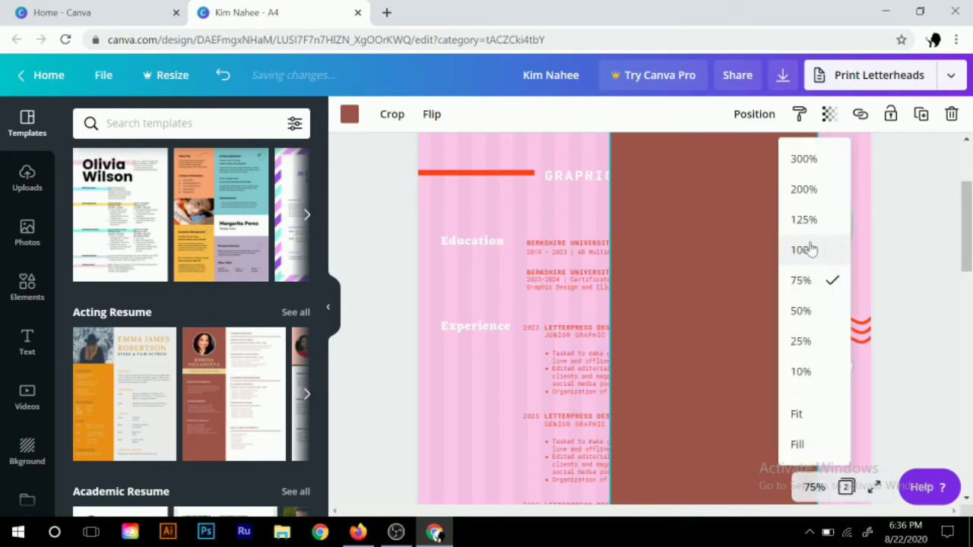
{"action": "left_click", "coordinate": [801, 310]}
{"action": "scroll", "coordinate": [676, 306], "scroll_direction": "down", "scroll_amount": 3}
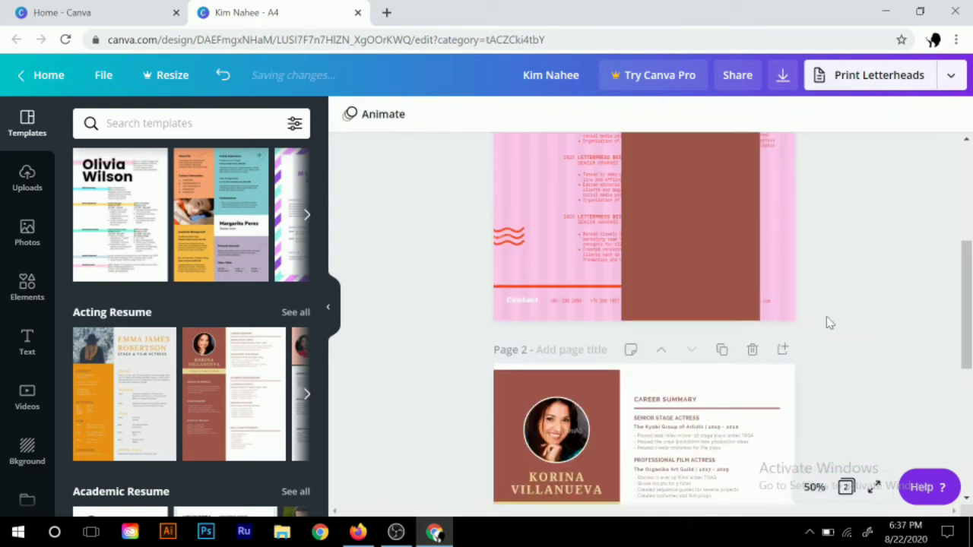
{"action": "scroll", "coordinate": [702, 305], "scroll_direction": "up", "scroll_amount": 2}
Drag the brown panel down so it snaps to the page's bottom edge
{"action": "mouse_move", "coordinate": [702, 306]}
{"action": "left_mouse_down"}
{"action": "mouse_move", "coordinate": [745, 304]}
{"action": "mouse_move", "coordinate": [723, 311]}
{"action": "mouse_move", "coordinate": [741, 288]}
{"action": "mouse_move", "coordinate": [738, 302]}
{"action": "left_mouse_up"}
{"action": "scroll", "coordinate": [459, 303], "scroll_direction": "up", "scroll_amount": 3}
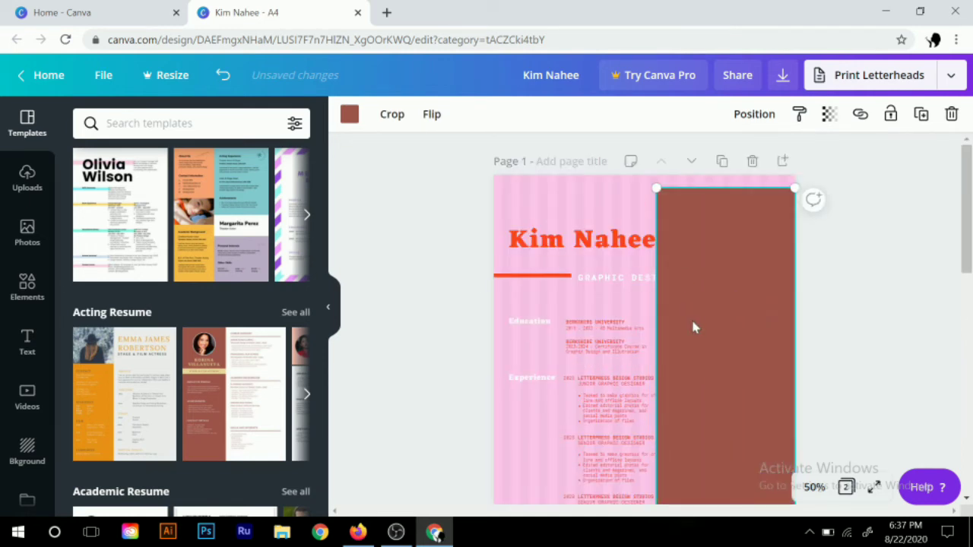
{"action": "scroll", "coordinate": [693, 328], "scroll_direction": "down", "scroll_amount": 6}
{"action": "scroll", "coordinate": [686, 326], "scroll_direction": "up", "scroll_amount": 3}
{"action": "left_click_drag", "start_coordinate": [704, 282], "coordinate": [702, 307]}
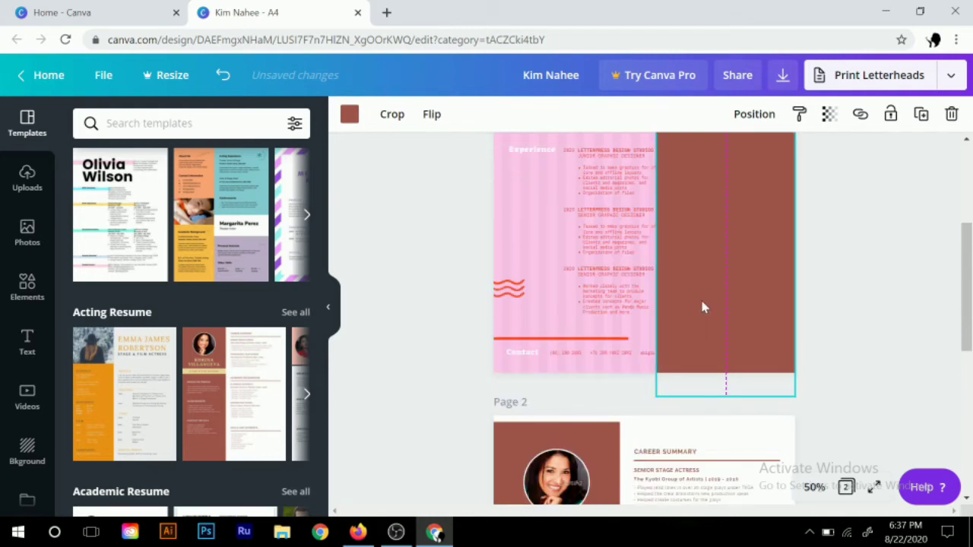
{"action": "scroll", "coordinate": [637, 307], "scroll_direction": "up", "scroll_amount": 3}
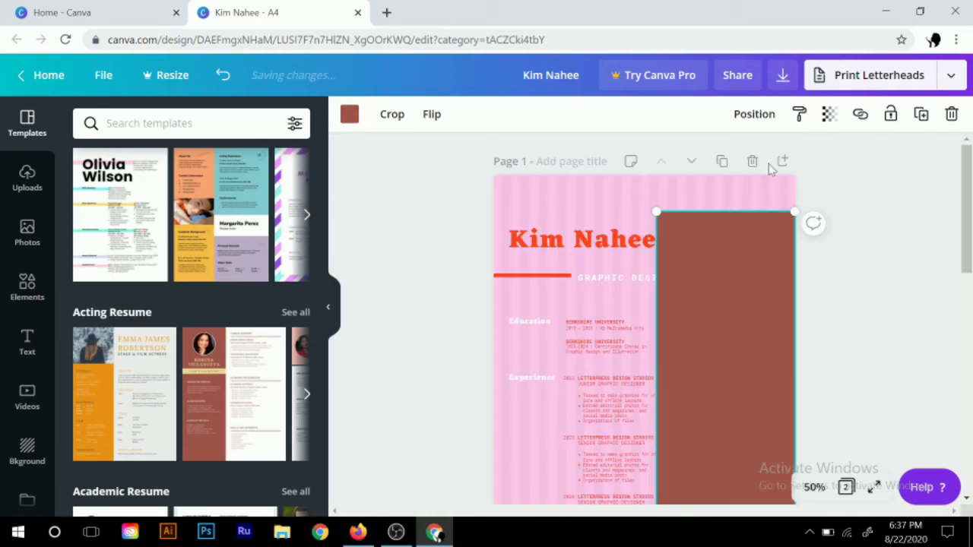
Send the brown panel to the back, behind the portrait, About Me and Skills
{"action": "left_click", "coordinate": [832, 118]}
{"action": "left_click", "coordinate": [860, 114]}
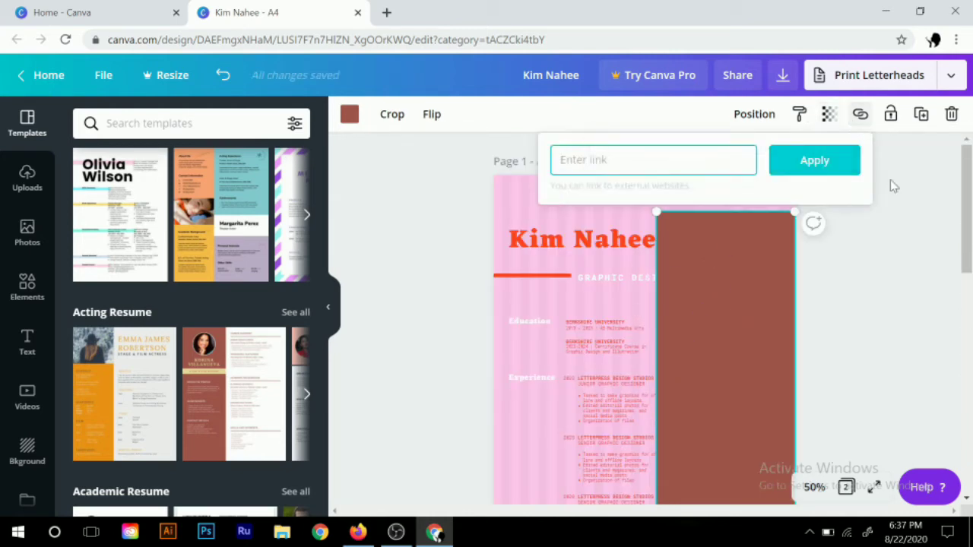
{"action": "left_click", "coordinate": [893, 186]}
{"action": "left_click", "coordinate": [707, 280]}
{"action": "left_click", "coordinate": [828, 114]}
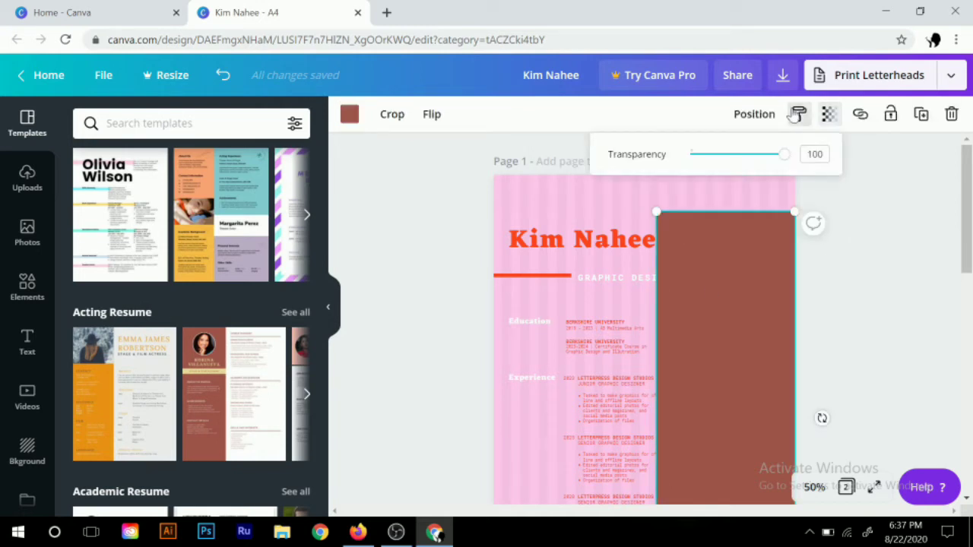
{"action": "left_click", "coordinate": [754, 115]}
{"action": "left_click", "coordinate": [688, 194]}
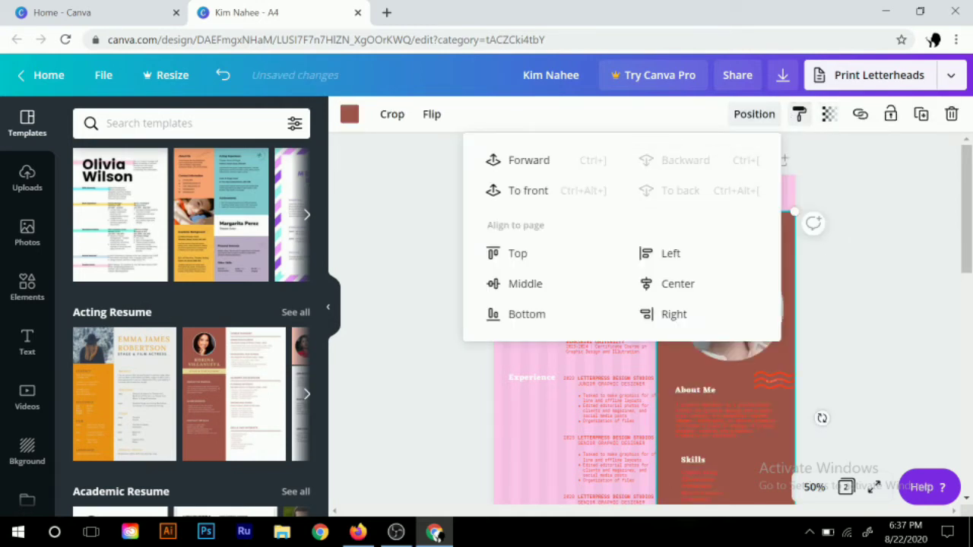
{"action": "left_click", "coordinate": [836, 315]}
{"action": "scroll", "coordinate": [795, 317], "scroll_direction": "down", "scroll_amount": 3}
{"action": "scroll", "coordinate": [745, 314], "scroll_direction": "up", "scroll_amount": 1}
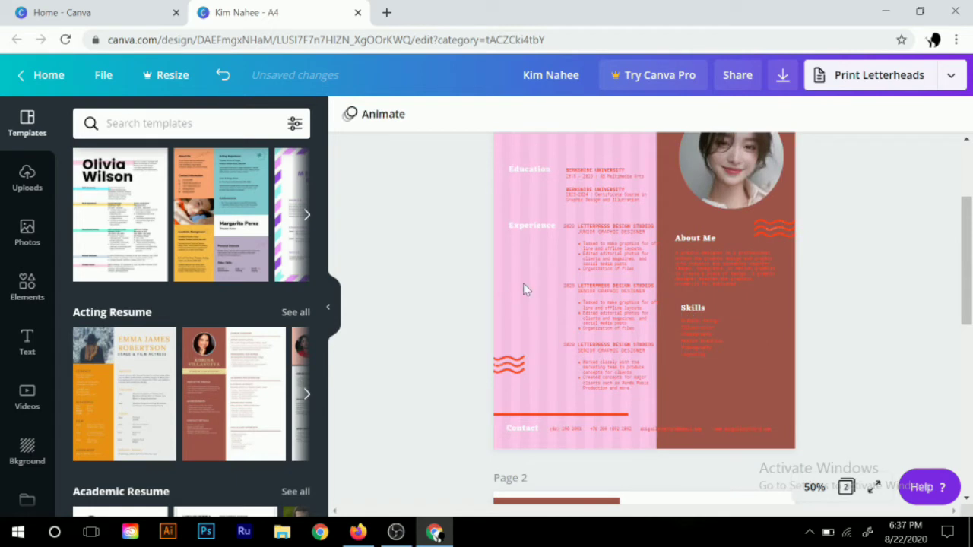
{"action": "scroll", "coordinate": [525, 289], "scroll_direction": "up", "scroll_amount": 2}
Select the pink page background and exit its adjust mode
{"action": "double_click", "coordinate": [521, 344]}
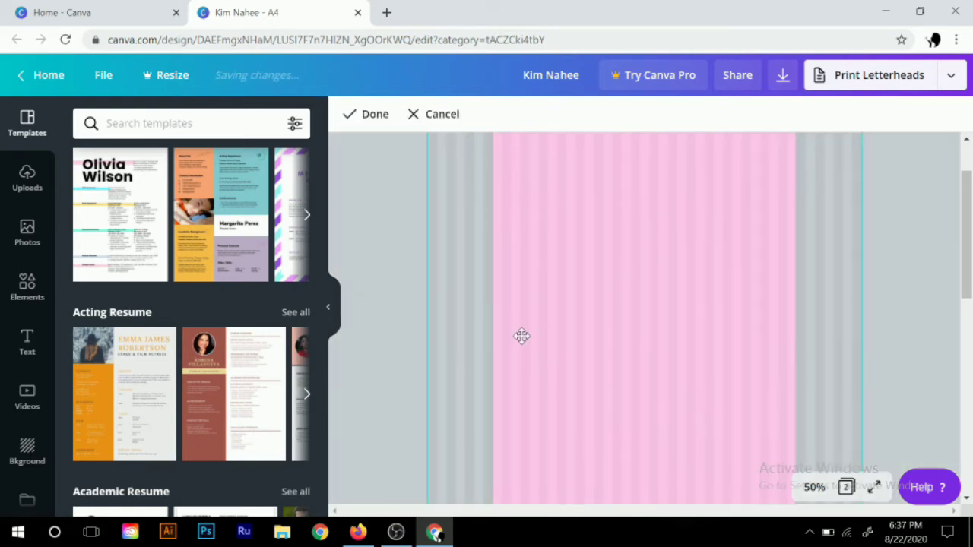
{"action": "key", "text": "Escape"}
{"action": "scroll", "coordinate": [511, 278], "scroll_direction": "up", "scroll_amount": 2}
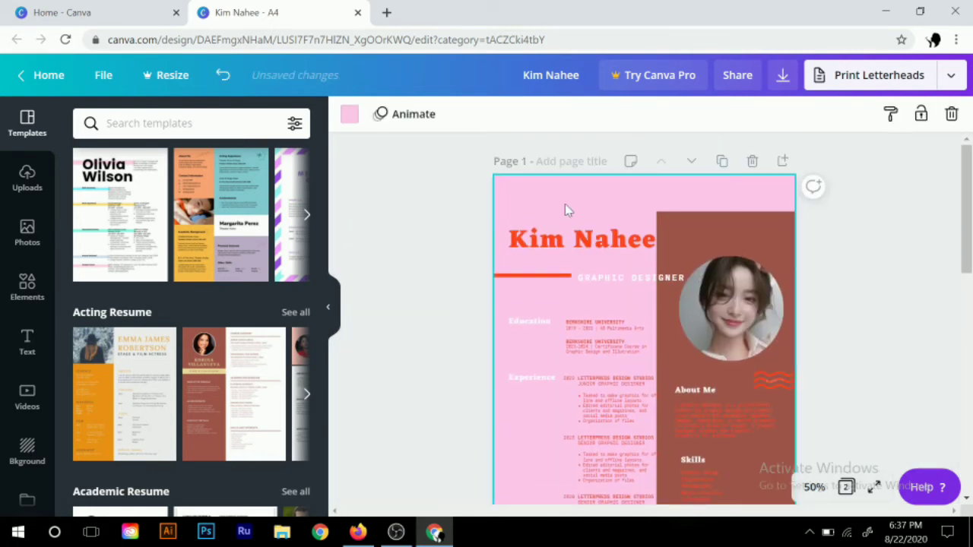
{"action": "scroll", "coordinate": [524, 243], "scroll_direction": "down", "scroll_amount": 2}
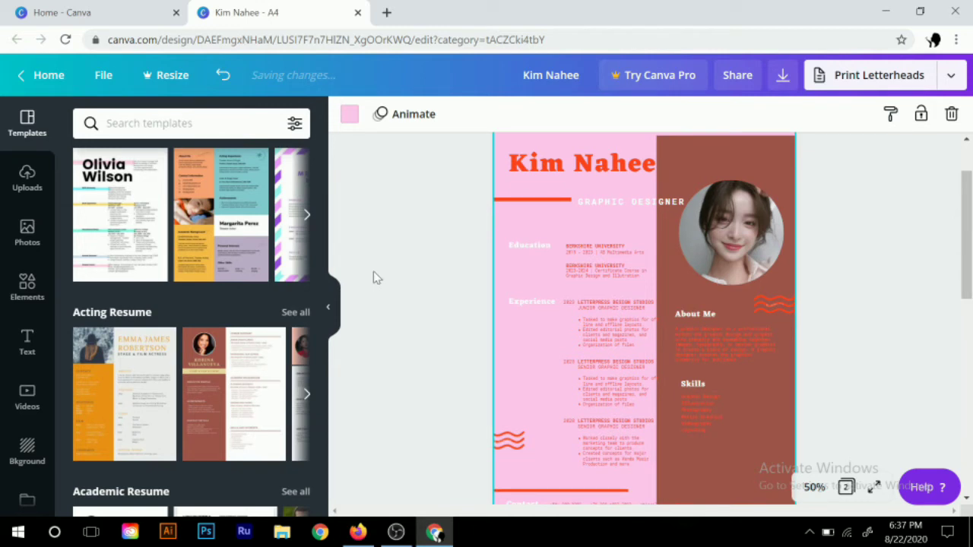
{"action": "scroll", "coordinate": [373, 276], "scroll_direction": "up", "scroll_amount": 2}
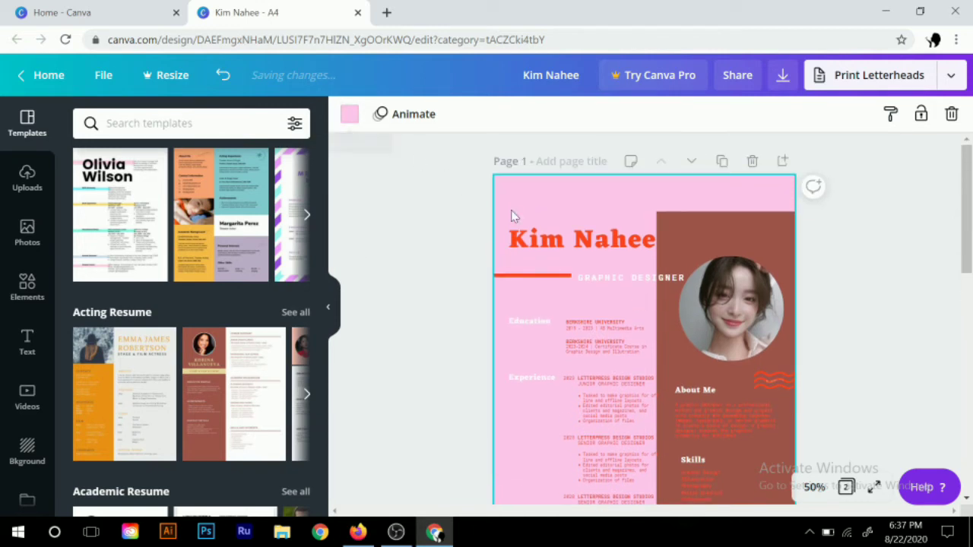
Try coral, bright pink, light orange, purple and light grey page backgrounds
{"action": "left_click", "coordinate": [349, 114]}
{"action": "scroll", "coordinate": [226, 235], "scroll_direction": "down", "scroll_amount": 2}
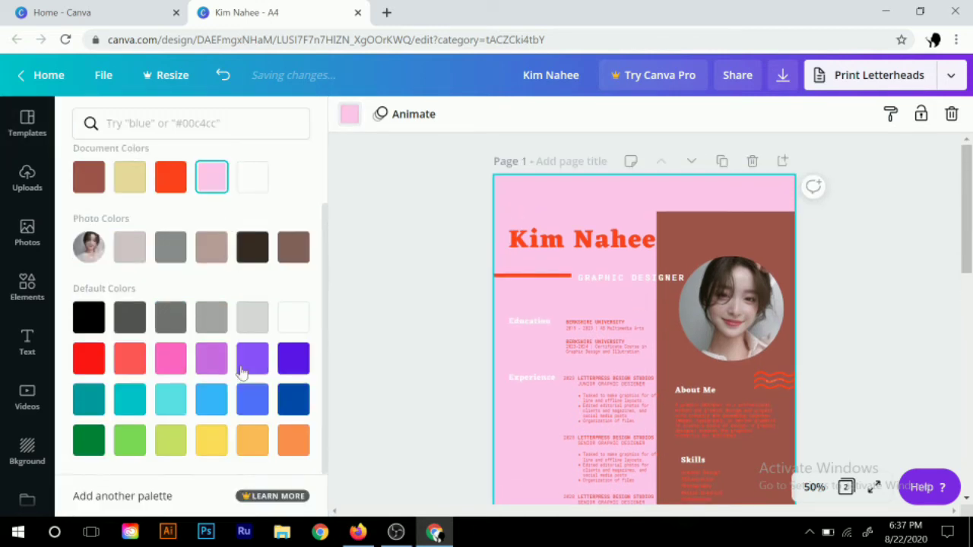
{"action": "left_click", "coordinate": [131, 364]}
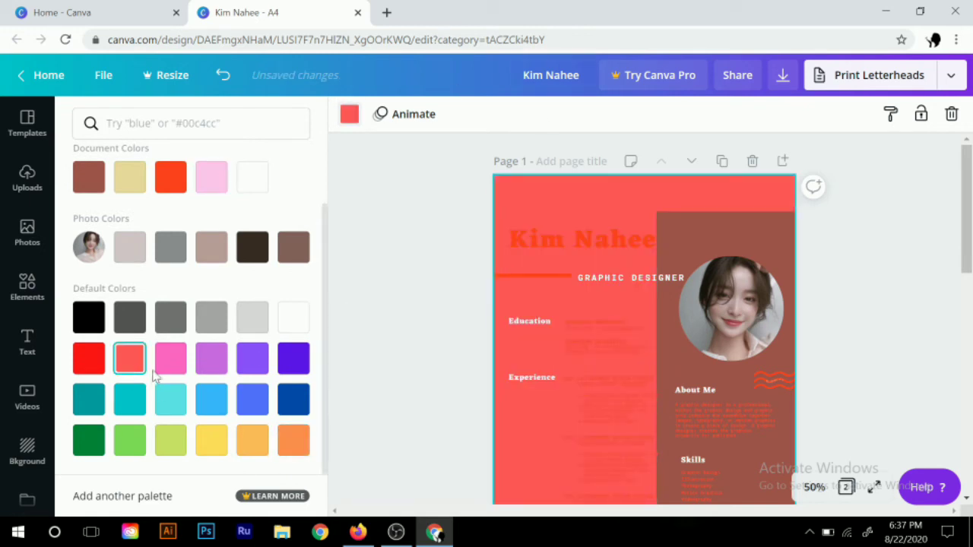
{"action": "left_click", "coordinate": [169, 365]}
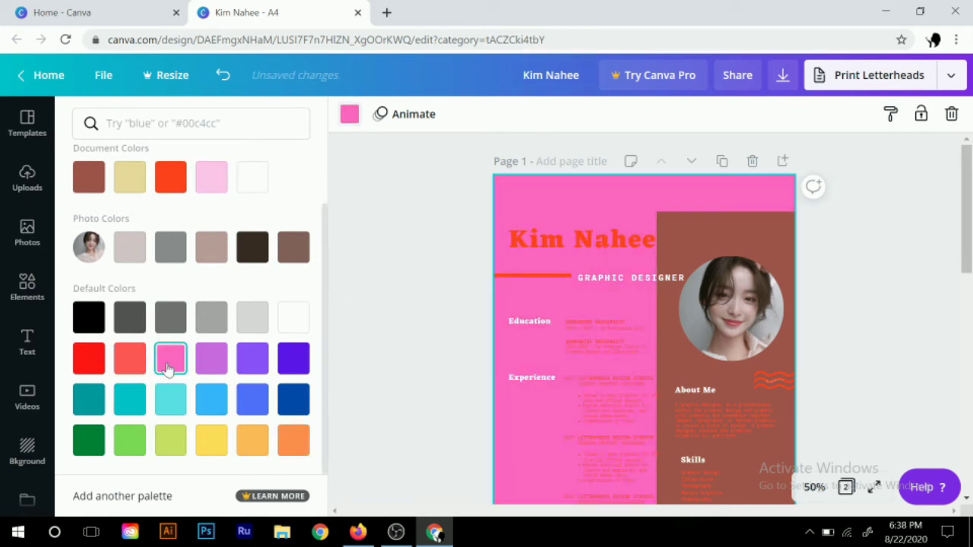
{"action": "left_click", "coordinate": [257, 440]}
{"action": "left_click", "coordinate": [251, 358]}
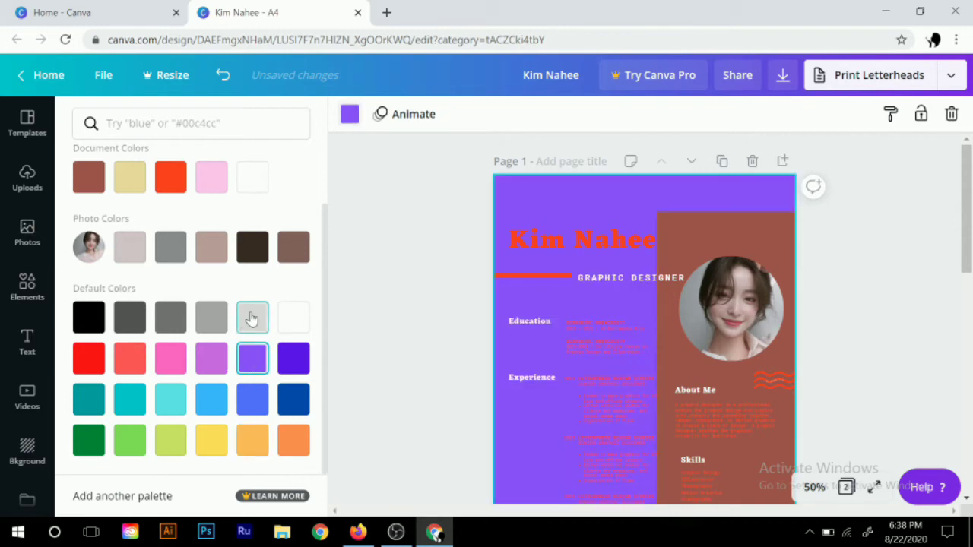
{"action": "left_click", "coordinate": [251, 317]}
Try medium grey and white, then restore the pale pink page background
{"action": "left_click", "coordinate": [213, 317]}
{"action": "left_click", "coordinate": [252, 177]}
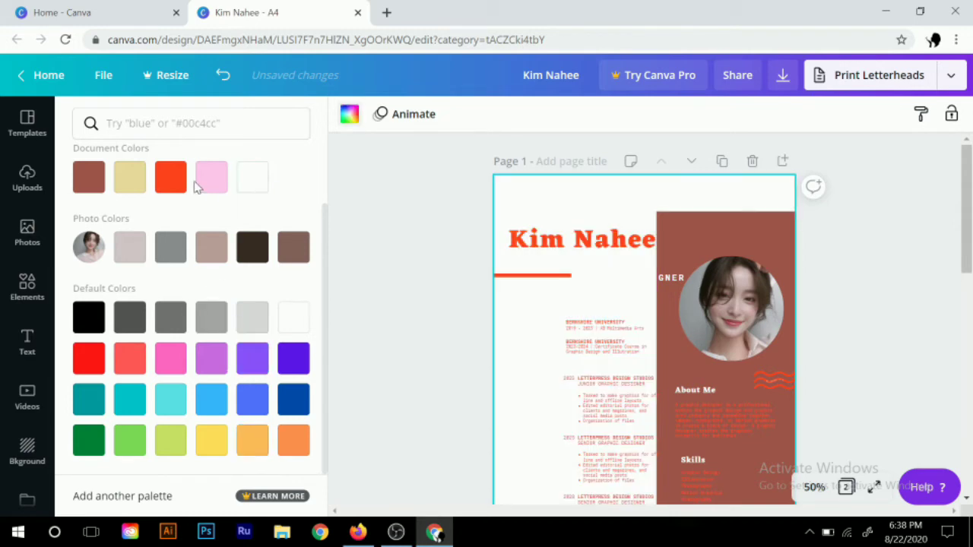
{"action": "left_click", "coordinate": [211, 178]}
{"action": "scroll", "coordinate": [550, 388], "scroll_direction": "down", "scroll_amount": 4}
{"action": "scroll", "coordinate": [555, 396], "scroll_direction": "down", "scroll_amount": 1}
Lighten the About Me text colour, select the Skills list, and shift the portrait higher
{"action": "scroll", "coordinate": [555, 396], "scroll_direction": "down", "scroll_amount": 2}
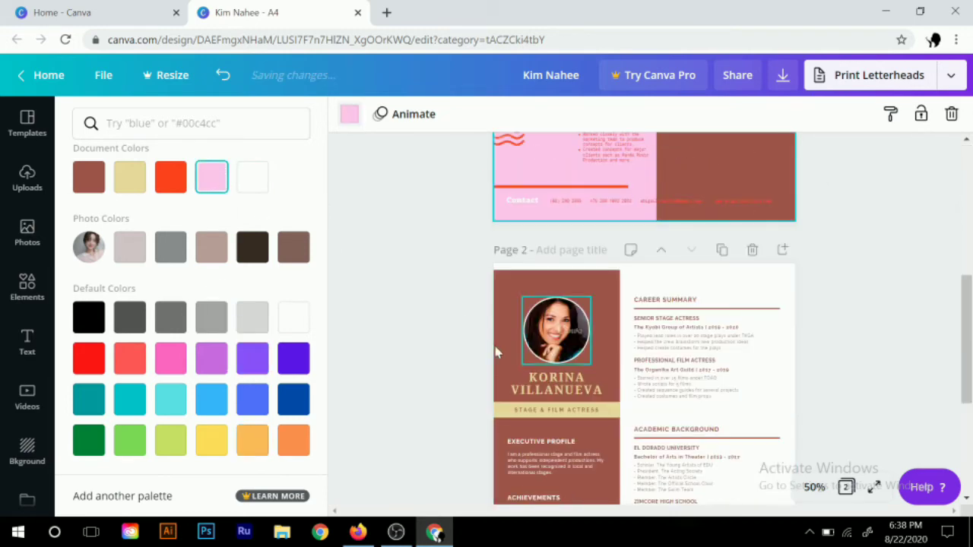
{"action": "left_click", "coordinate": [43, 135]}
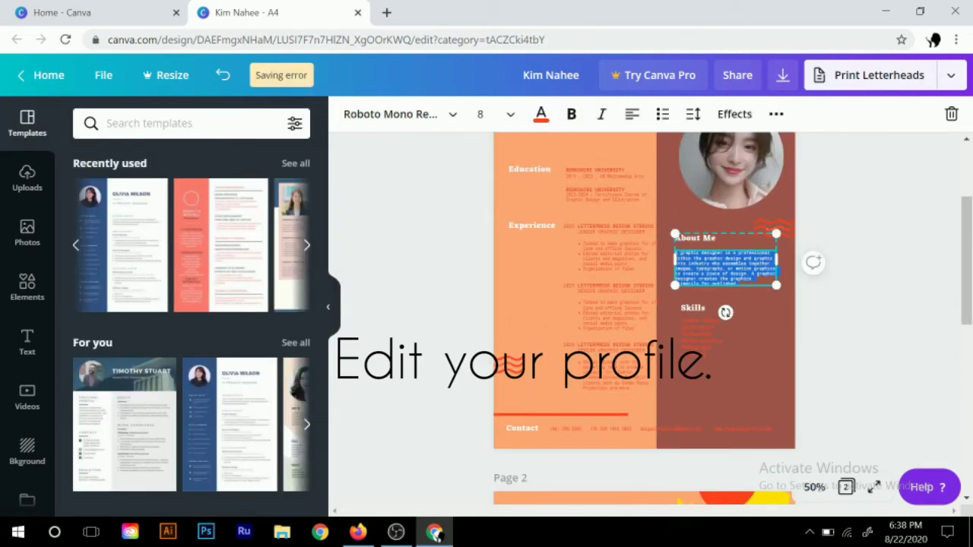
{"action": "left_click", "coordinate": [541, 115]}
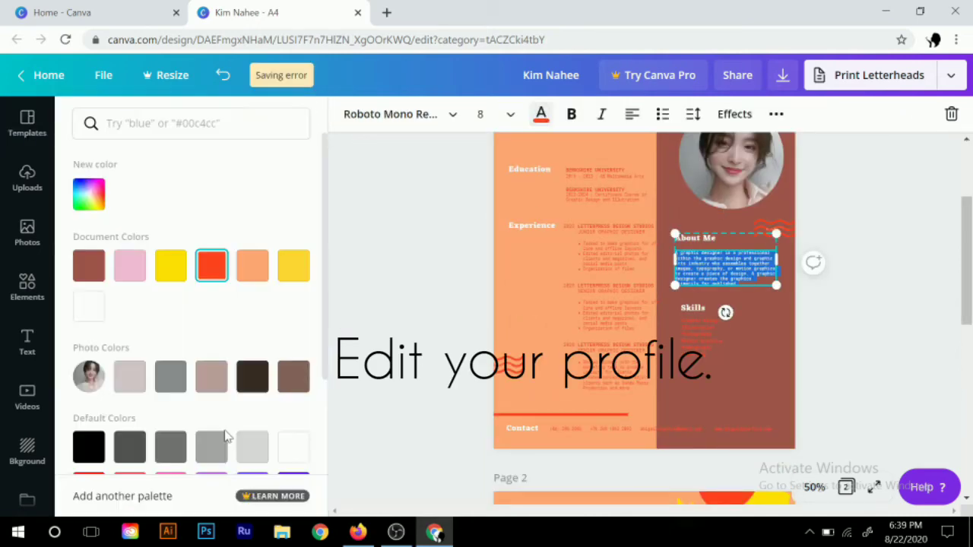
{"action": "scroll", "coordinate": [226, 435], "scroll_direction": "down", "scroll_amount": 2}
{"action": "double_click", "coordinate": [723, 355]}
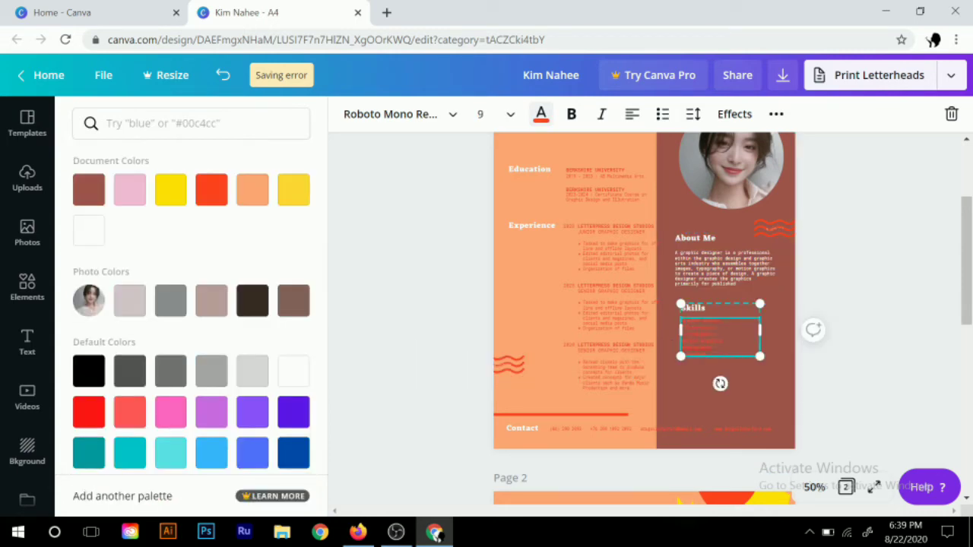
{"action": "scroll", "coordinate": [720, 383], "scroll_direction": "up", "scroll_amount": 2}
{"action": "mouse_move", "coordinate": [716, 333]}
{"action": "left_mouse_down"}
{"action": "mouse_move", "coordinate": [710, 287]}
{"action": "mouse_move", "coordinate": [639, 270]}
{"action": "left_mouse_up"}
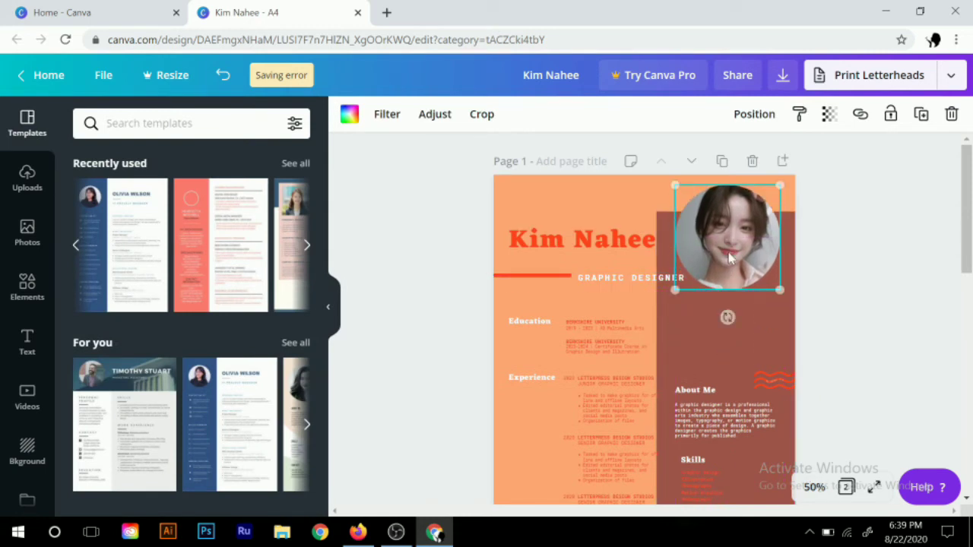
Set the photo on the brown panel's top edge with GRAPHIC DESIGNER beneath it
{"action": "left_click", "coordinate": [754, 314]}
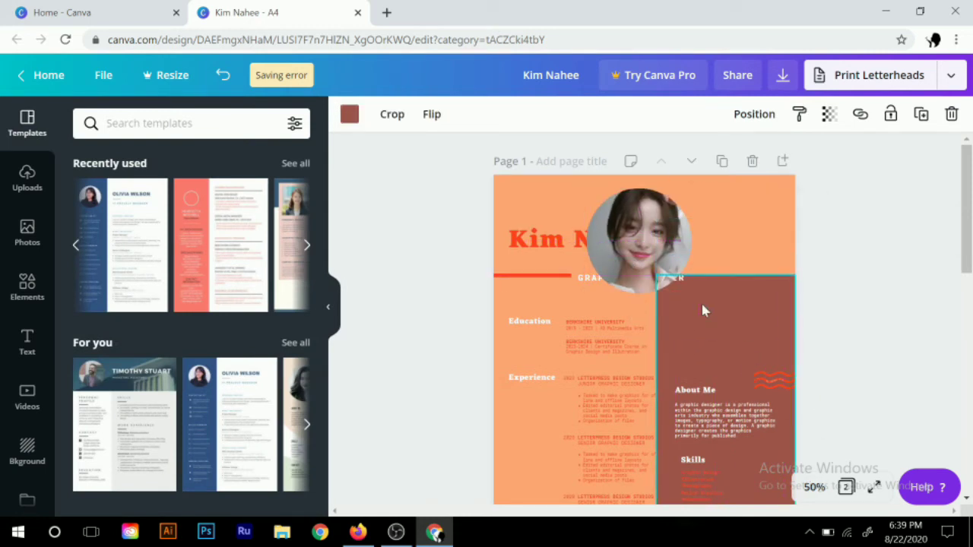
{"action": "mouse_move", "coordinate": [657, 243]}
{"action": "left_mouse_down"}
{"action": "mouse_move", "coordinate": [745, 284]}
{"action": "mouse_move", "coordinate": [745, 274]}
{"action": "left_mouse_up"}
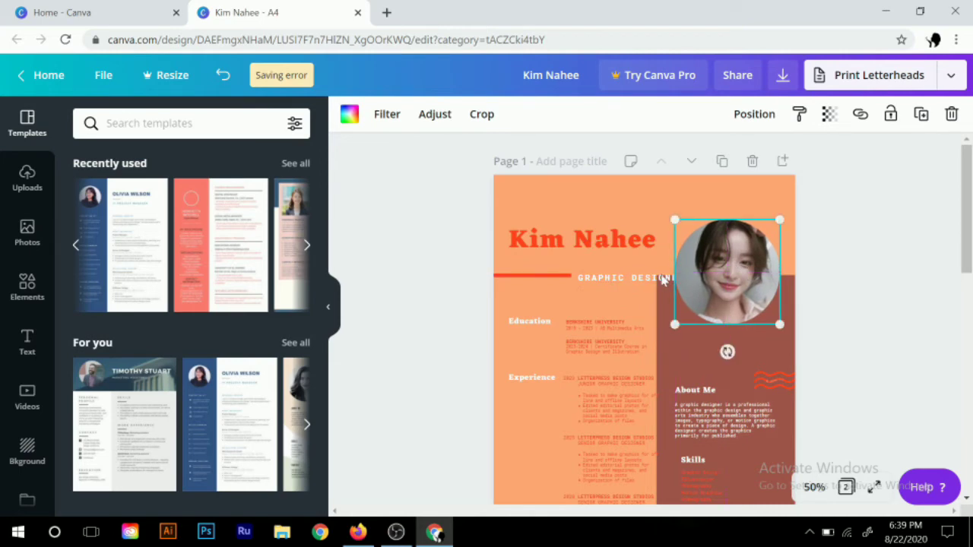
{"action": "left_click_drag", "start_coordinate": [650, 282], "coordinate": [743, 341]}
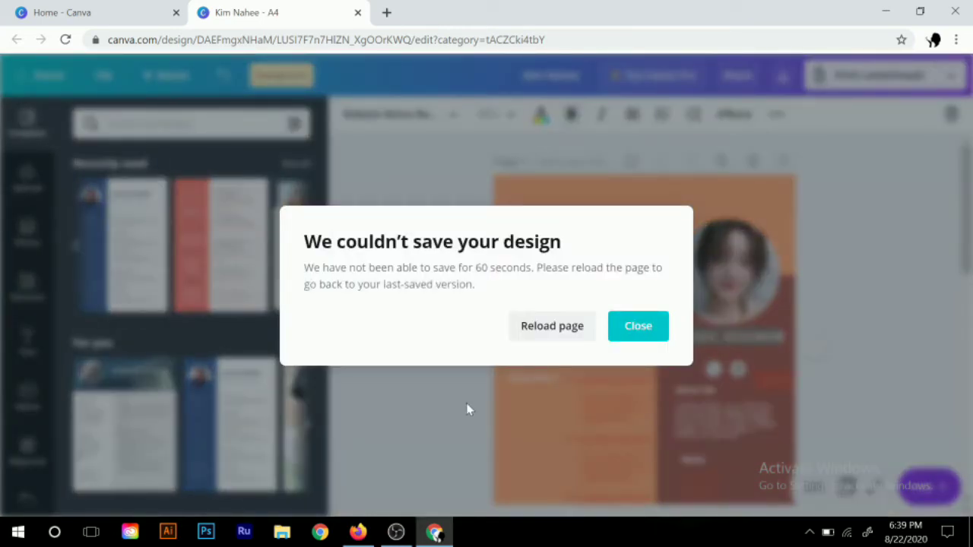
Dismiss the save error and make the Skills list text white
{"action": "left_click", "coordinate": [614, 334]}
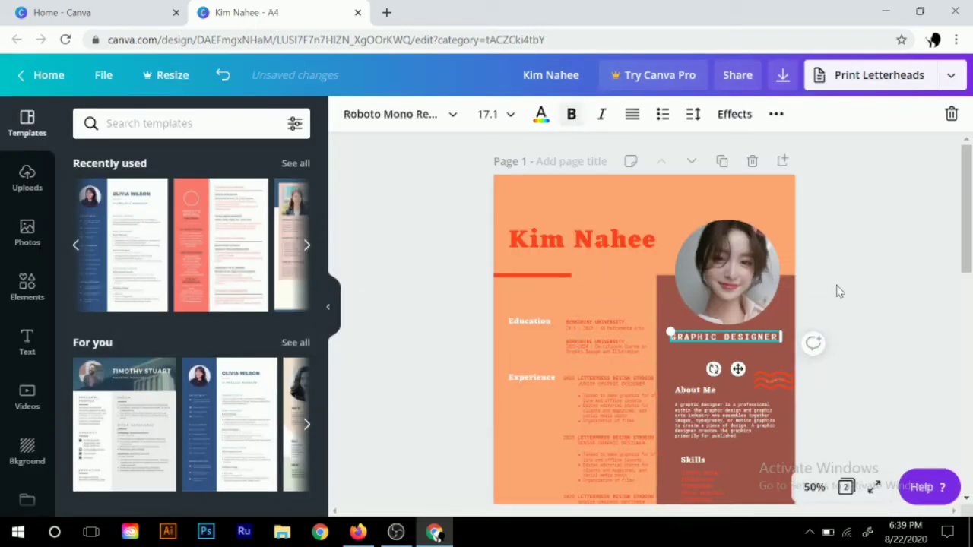
{"action": "scroll", "coordinate": [839, 291], "scroll_direction": "down", "scroll_amount": 3}
{"action": "double_click", "coordinate": [699, 332]}
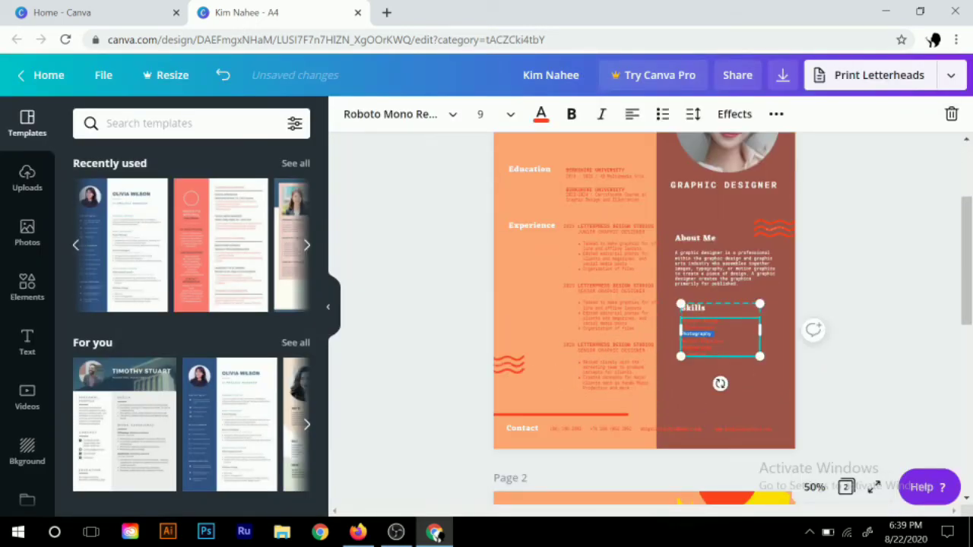
{"action": "left_click", "coordinate": [541, 115]}
{"action": "left_click", "coordinate": [293, 454]}
Move the wave graphic below the Skills list and make it light orange
{"action": "left_click", "coordinate": [681, 398]}
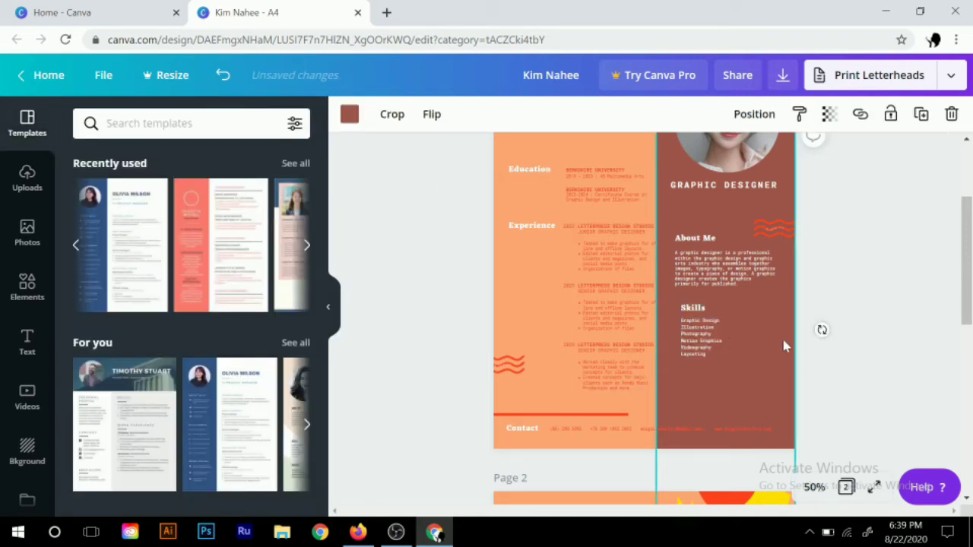
{"action": "mouse_move", "coordinate": [778, 237]}
{"action": "left_mouse_down"}
{"action": "mouse_move", "coordinate": [769, 380]}
{"action": "mouse_move", "coordinate": [778, 336]}
{"action": "left_mouse_up"}
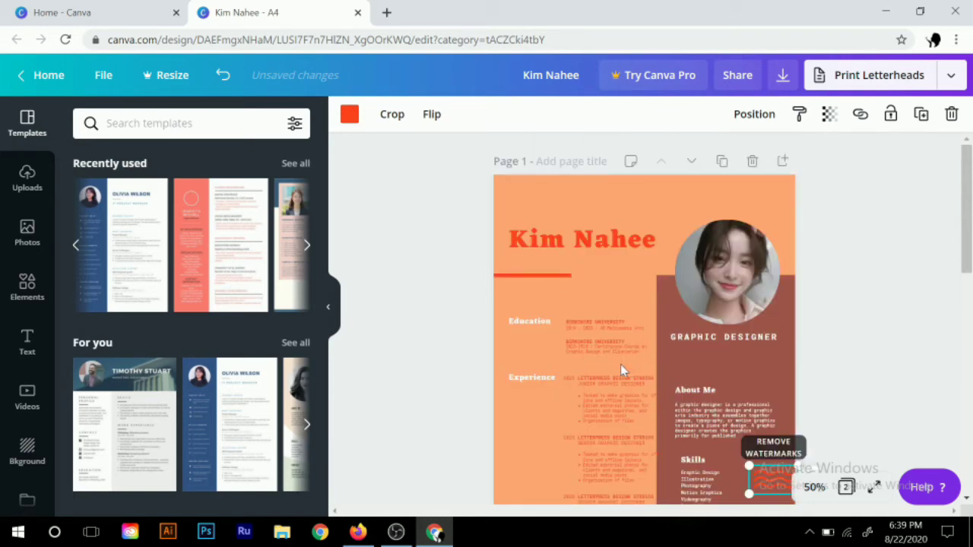
{"action": "left_click", "coordinate": [349, 114]}
{"action": "left_click", "coordinate": [252, 266]}
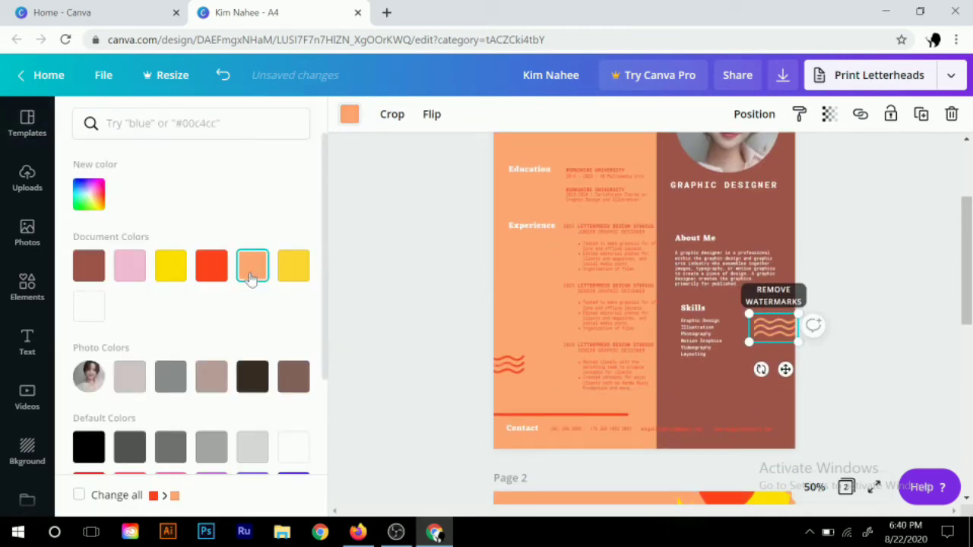
{"action": "scroll", "coordinate": [704, 353], "scroll_direction": "down", "scroll_amount": 1}
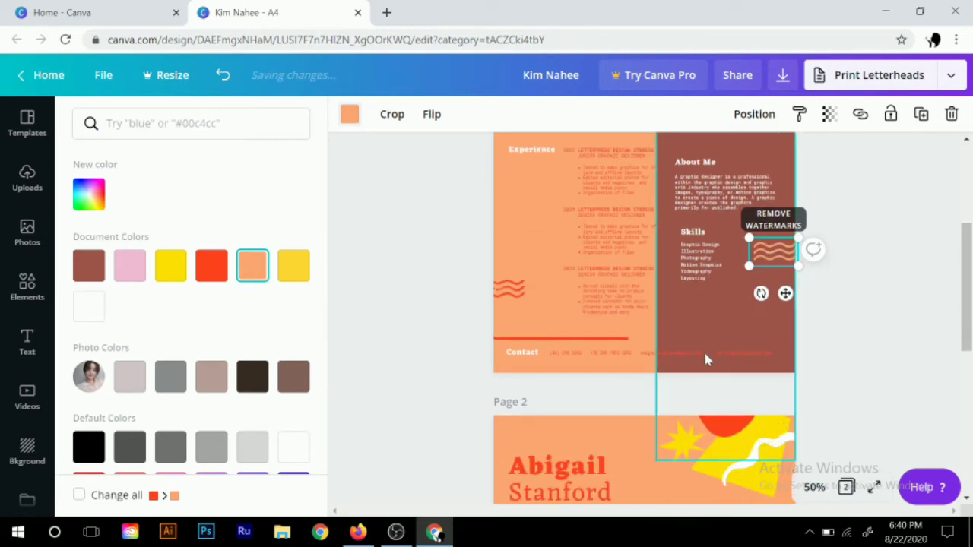
Adjust the side panel crop and move the About Me text up toward the title
{"action": "double_click", "coordinate": [729, 356]}
{"action": "left_click", "coordinate": [359, 325]}
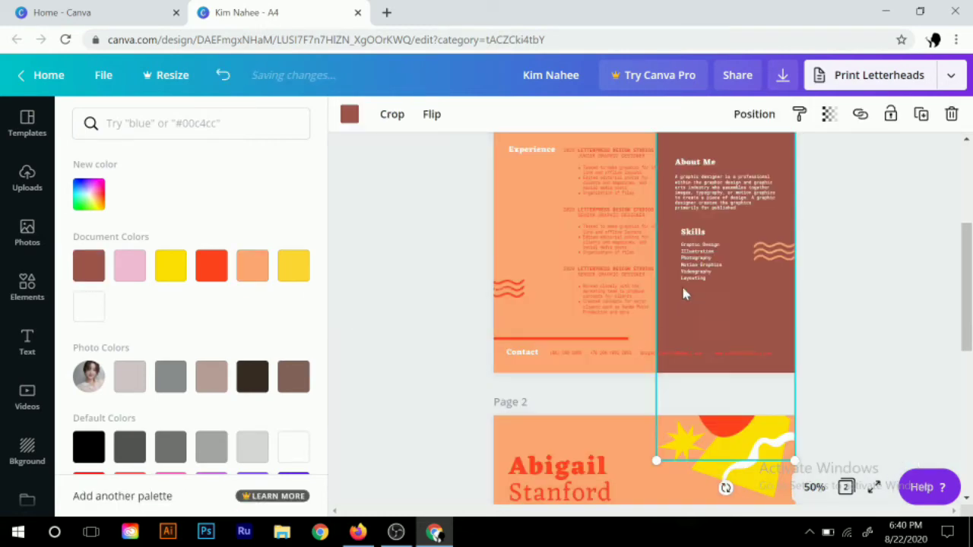
{"action": "scroll", "coordinate": [681, 289], "scroll_direction": "up", "scroll_amount": 3}
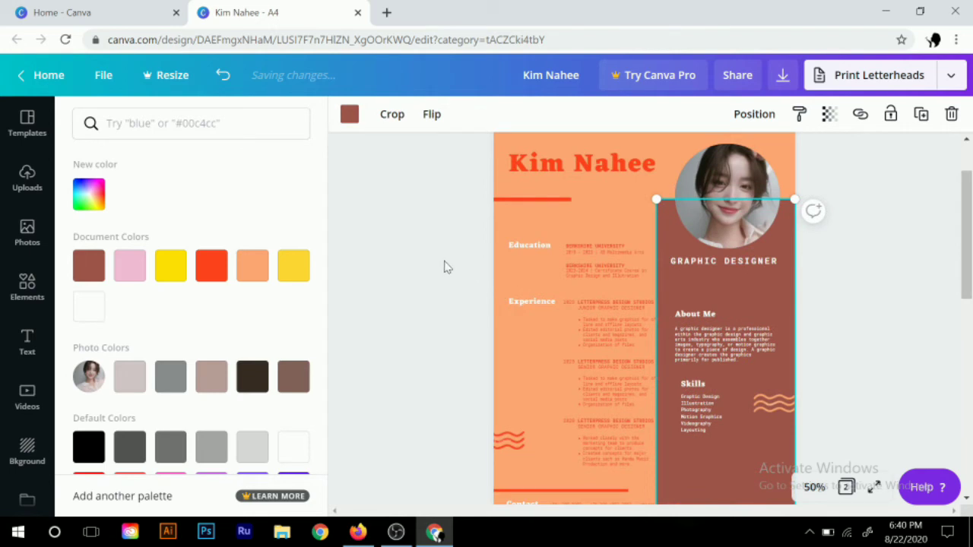
{"action": "left_click", "coordinate": [447, 266]}
{"action": "mouse_move", "coordinate": [714, 343]}
{"action": "left_mouse_down"}
{"action": "mouse_move", "coordinate": [714, 320]}
{"action": "mouse_move", "coordinate": [651, 283]}
{"action": "mouse_move", "coordinate": [666, 291]}
{"action": "left_mouse_up"}
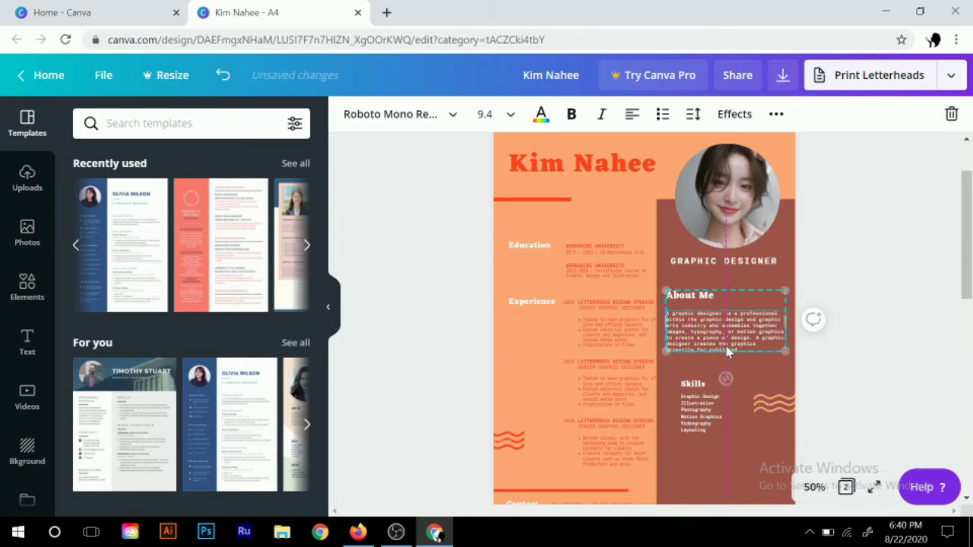
Set the GRAPHIC DESIGNER title to font size 18
{"action": "left_click", "coordinate": [760, 404]}
{"action": "double_click", "coordinate": [724, 260]}
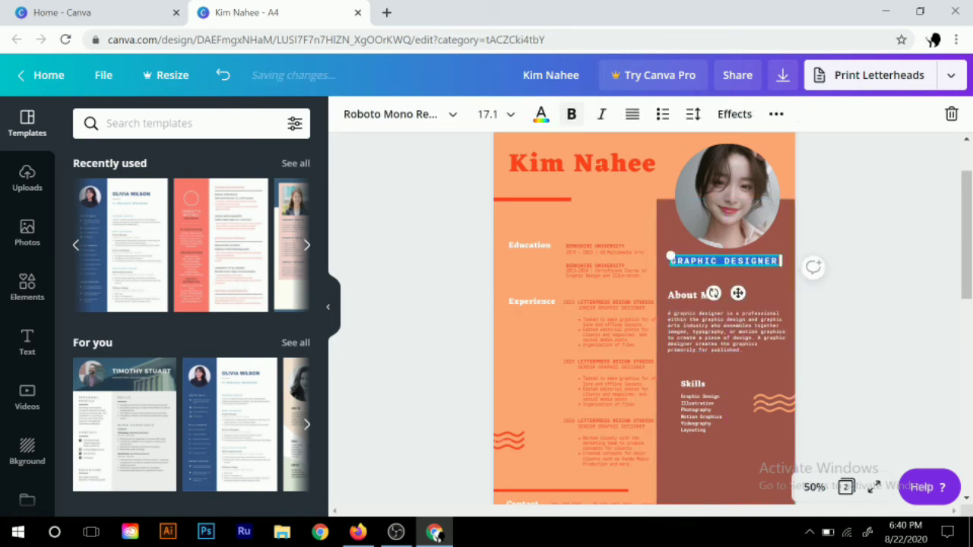
{"action": "left_click", "coordinate": [504, 124]}
{"action": "scroll", "coordinate": [515, 334], "scroll_direction": "down", "scroll_amount": 2}
{"action": "scroll", "coordinate": [514, 320], "scroll_direction": "up", "scroll_amount": 2}
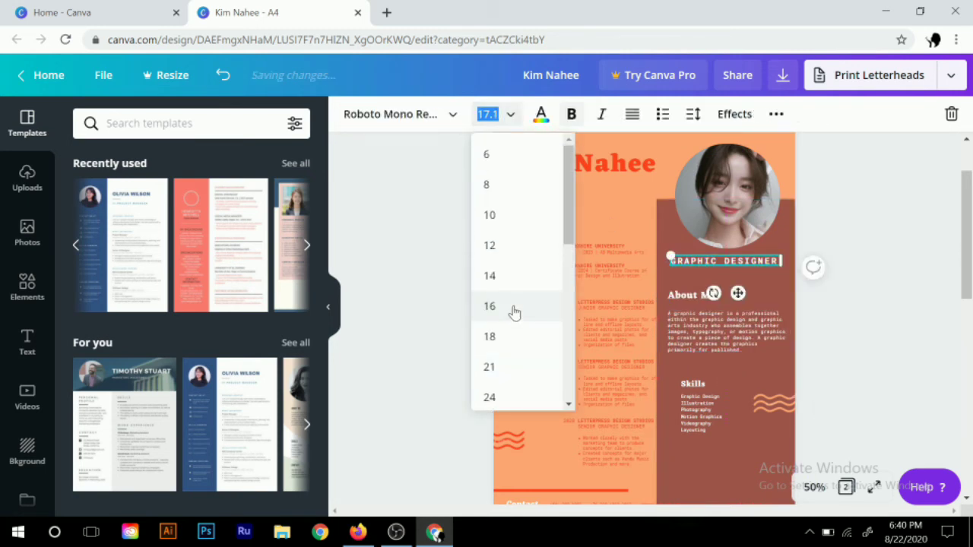
{"action": "scroll", "coordinate": [514, 310], "scroll_direction": "down", "scroll_amount": 1}
{"action": "scroll", "coordinate": [512, 311], "scroll_direction": "up", "scroll_amount": 1}
{"action": "scroll", "coordinate": [513, 311], "scroll_direction": "down", "scroll_amount": 1}
{"action": "scroll", "coordinate": [511, 311], "scroll_direction": "up", "scroll_amount": 1}
{"action": "left_click", "coordinate": [512, 342]}
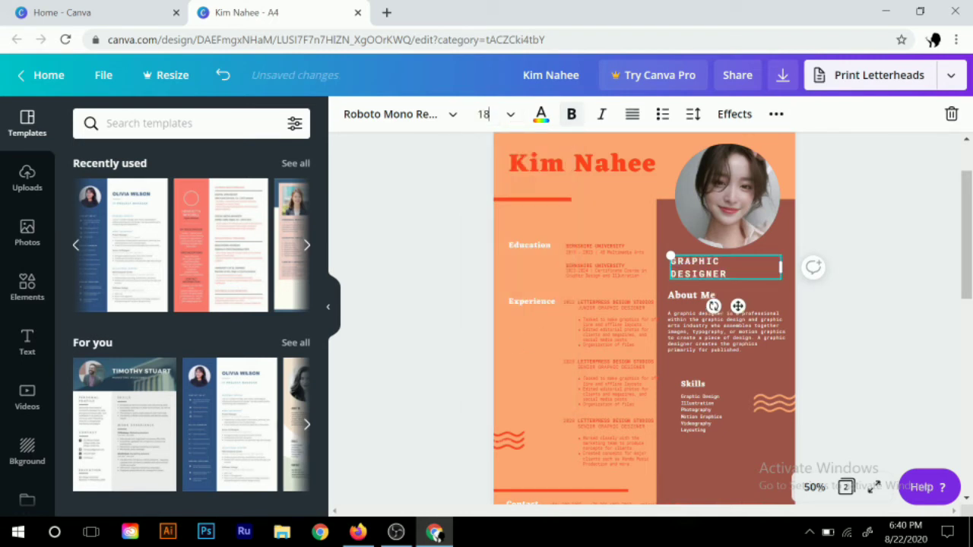
Widen the title onto one line, scale it to 19.8, and enlarge the About Me paragraph
{"action": "left_click_drag", "start_coordinate": [779, 266], "coordinate": [792, 267]}
{"action": "mouse_move", "coordinate": [726, 349]}
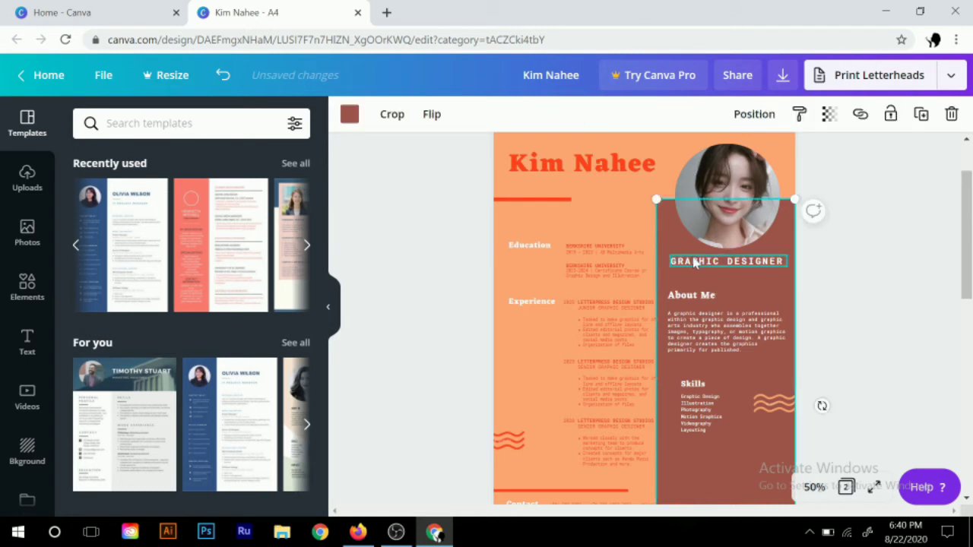
{"action": "left_click", "coordinate": [700, 274]}
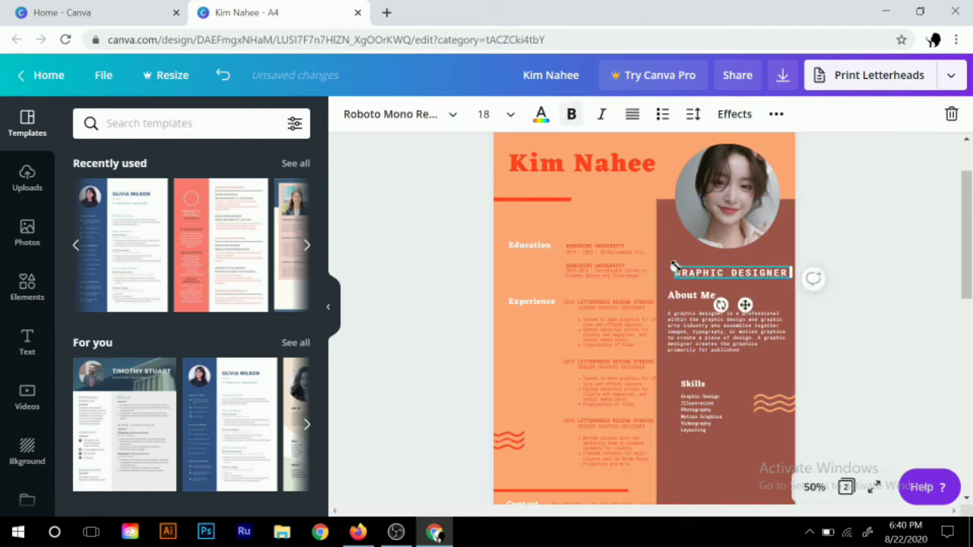
{"action": "left_click_drag", "start_coordinate": [673, 266], "coordinate": [663, 265]}
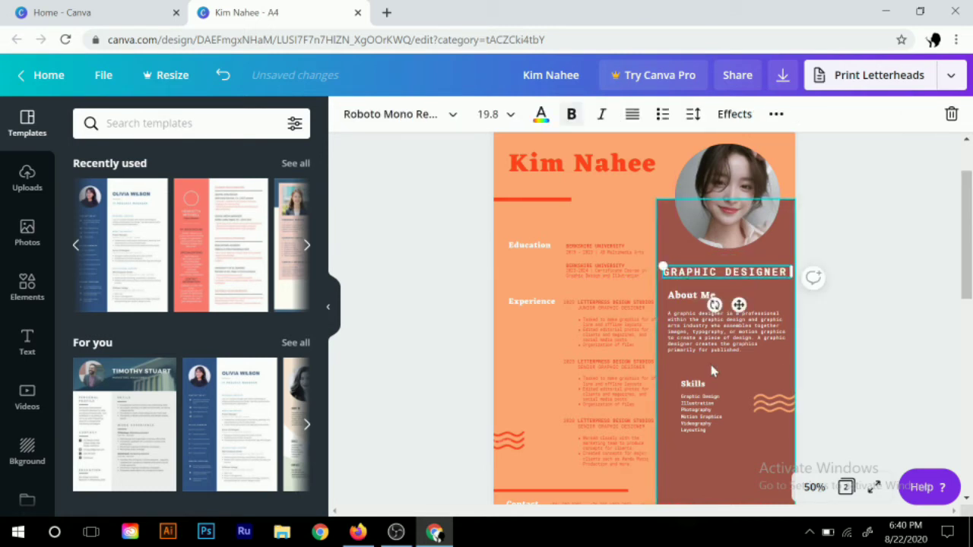
{"action": "left_click", "coordinate": [780, 346]}
{"action": "left_click_drag", "start_coordinate": [785, 352], "coordinate": [758, 359]}
Scale up the Skills list and place it under About Me
{"action": "left_click", "coordinate": [691, 384]}
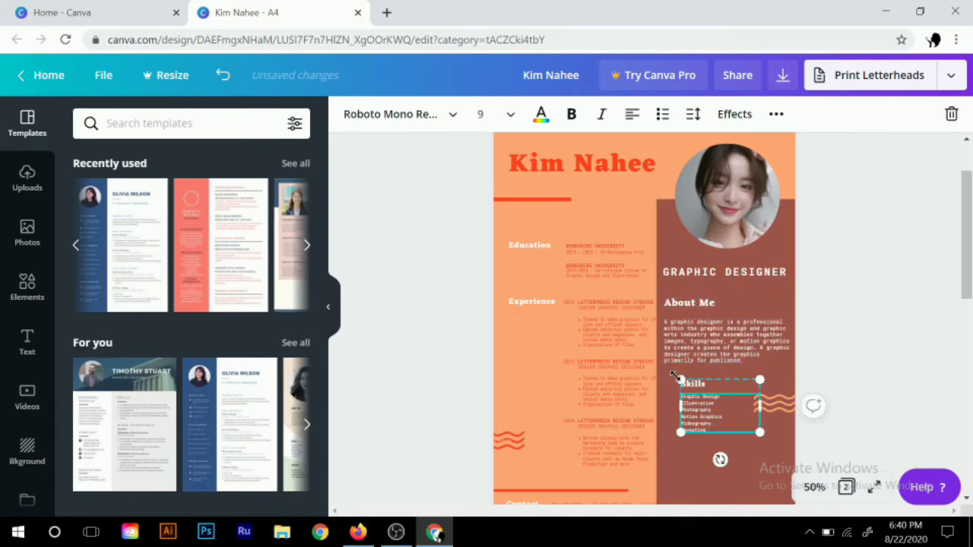
{"action": "mouse_move", "coordinate": [678, 375]}
{"action": "left_mouse_down"}
{"action": "mouse_move", "coordinate": [630, 347]}
{"action": "mouse_move", "coordinate": [645, 358]}
{"action": "left_mouse_up"}
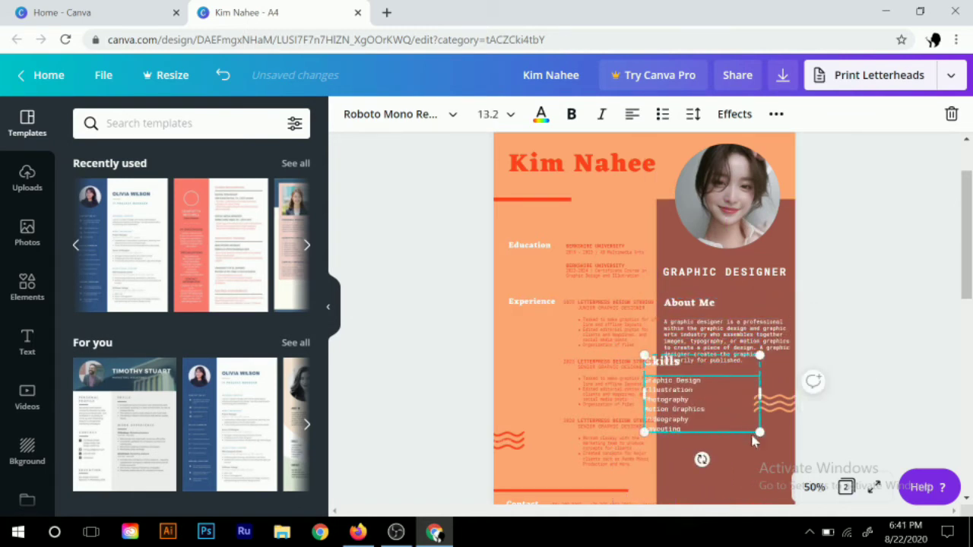
{"action": "left_click_drag", "start_coordinate": [746, 422], "coordinate": [780, 459]}
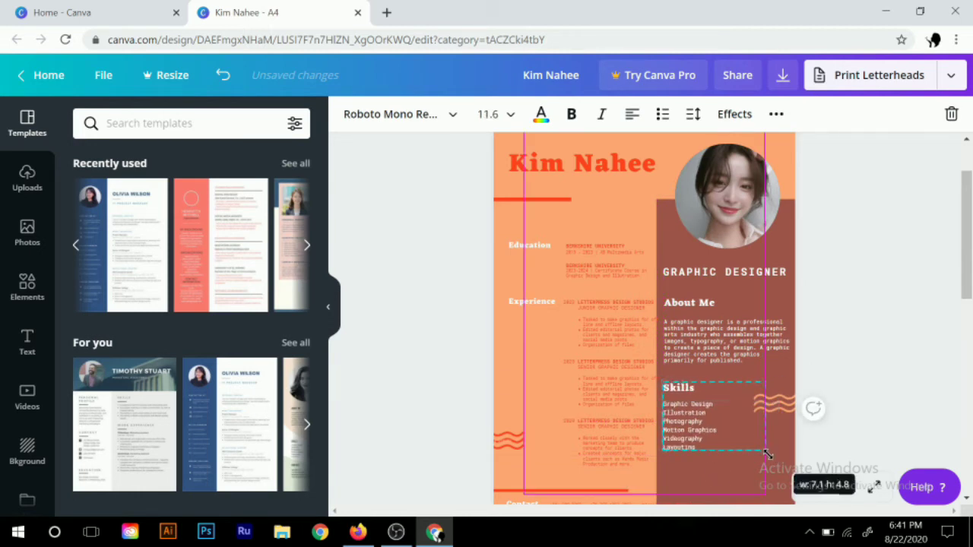
{"action": "left_click_drag", "start_coordinate": [735, 429], "coordinate": [741, 434]}
{"action": "scroll", "coordinate": [760, 380], "scroll_direction": "down", "scroll_amount": 2}
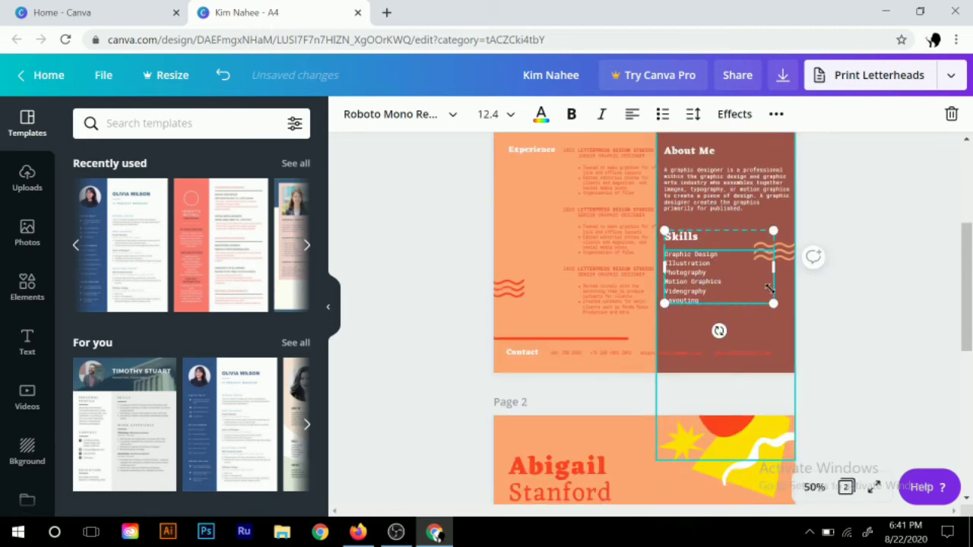
Move and enlarge the wave decoration beside the Skills list
{"action": "left_click", "coordinate": [797, 329]}
{"action": "left_click", "coordinate": [777, 259]}
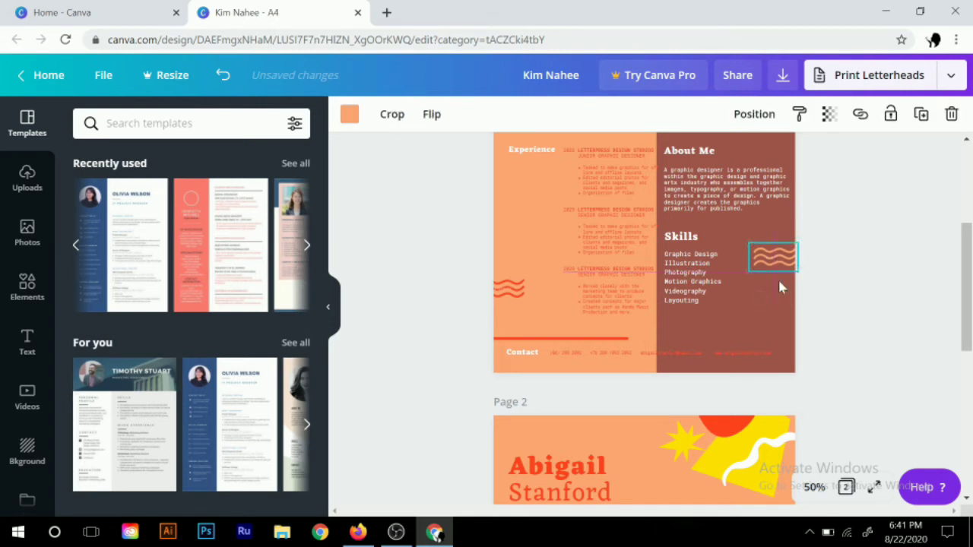
{"action": "mouse_move", "coordinate": [778, 258]}
{"action": "left_mouse_down"}
{"action": "mouse_move", "coordinate": [778, 278]}
{"action": "mouse_move", "coordinate": [846, 323]}
{"action": "left_mouse_up"}
{"action": "left_click", "coordinate": [766, 295]}
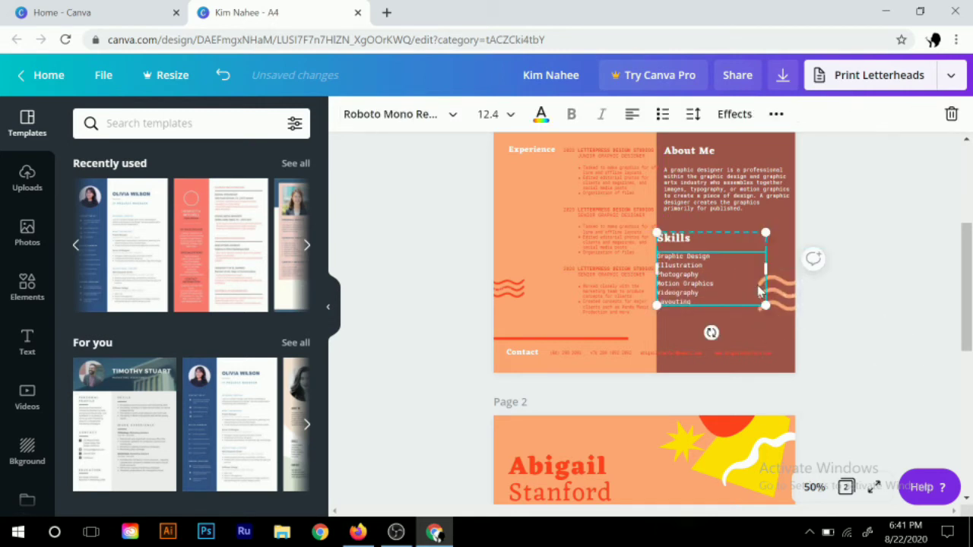
{"action": "left_click_drag", "start_coordinate": [772, 303], "coordinate": [757, 322]}
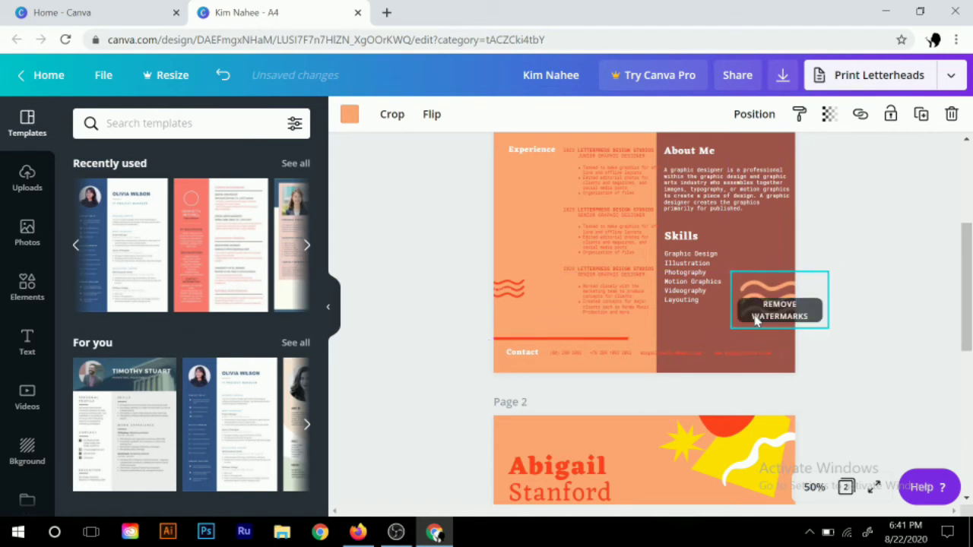
Delete the watermarked waves beside Skills and near Experience, closing the premium notice
{"action": "left_click", "coordinate": [757, 322]}
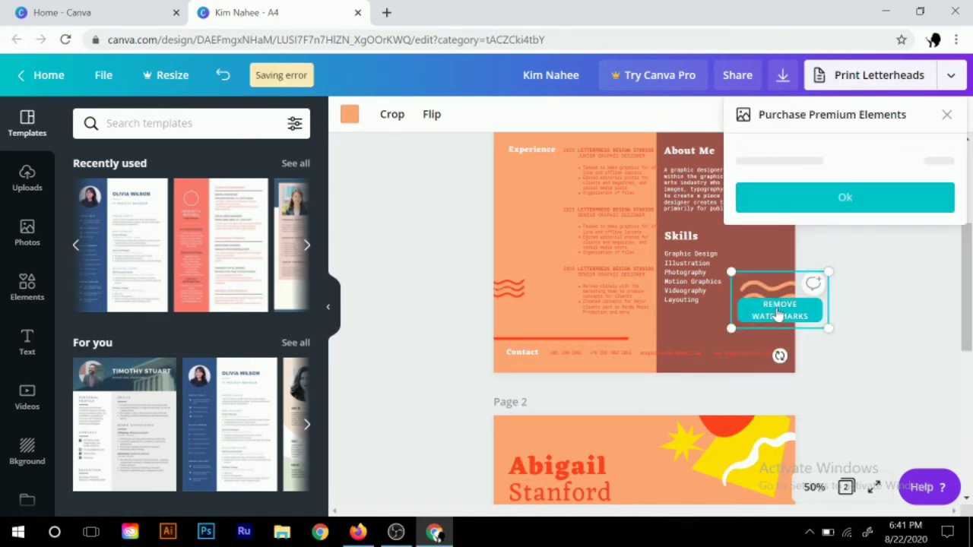
{"action": "key", "text": "Delete"}
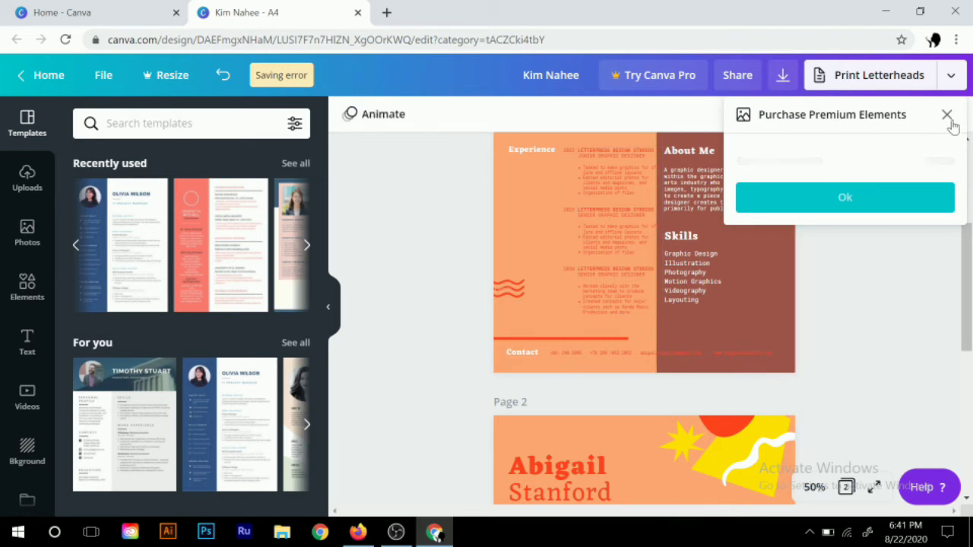
{"action": "left_click", "coordinate": [947, 114]}
{"action": "scroll", "coordinate": [525, 375], "scroll_direction": "up", "scroll_amount": 3}
{"action": "left_click", "coordinate": [507, 445]}
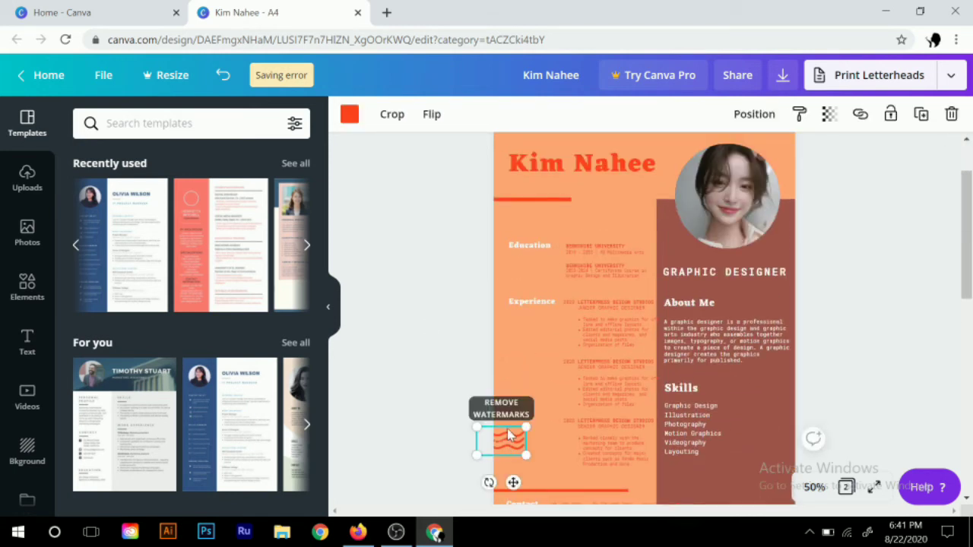
{"action": "key", "text": "Delete"}
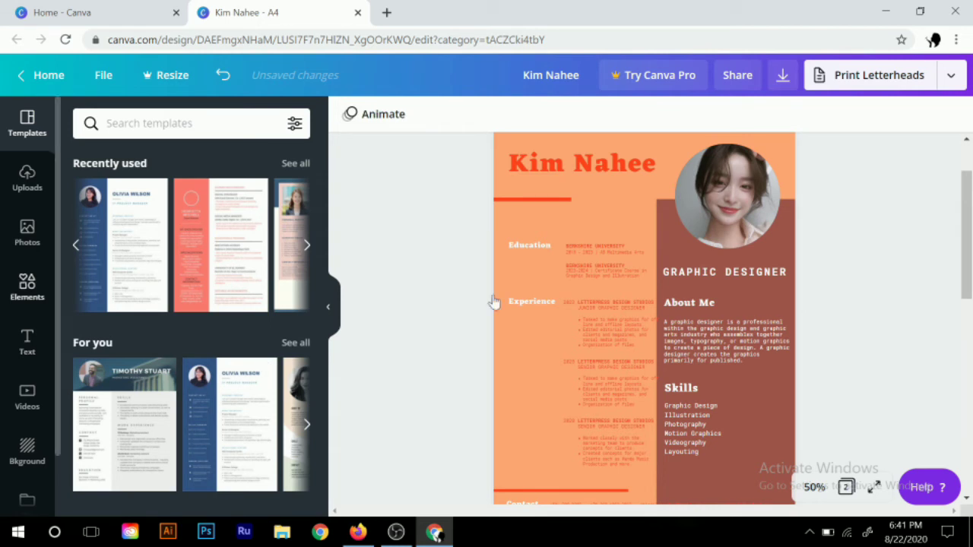
Make the Experience and Education text groups white
{"action": "scroll", "coordinate": [532, 312], "scroll_direction": "down", "scroll_amount": 2}
{"action": "left_click", "coordinate": [584, 189]}
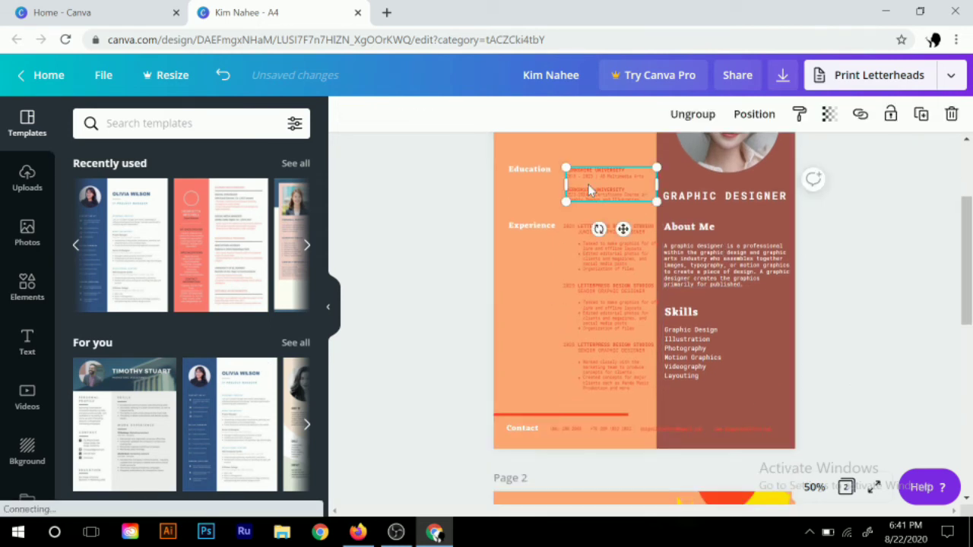
{"action": "left_click", "coordinate": [608, 264]}
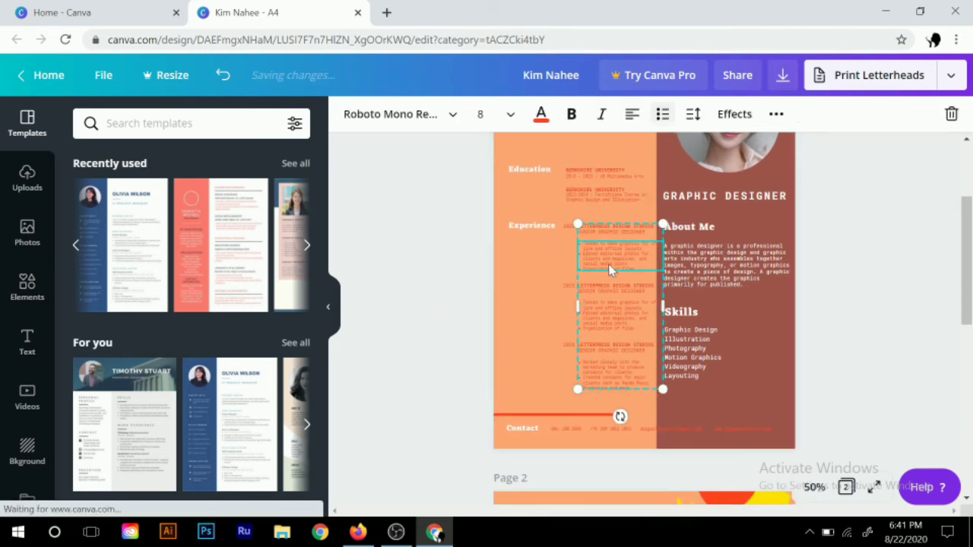
{"action": "left_click", "coordinate": [541, 114]}
{"action": "left_click", "coordinate": [292, 447]}
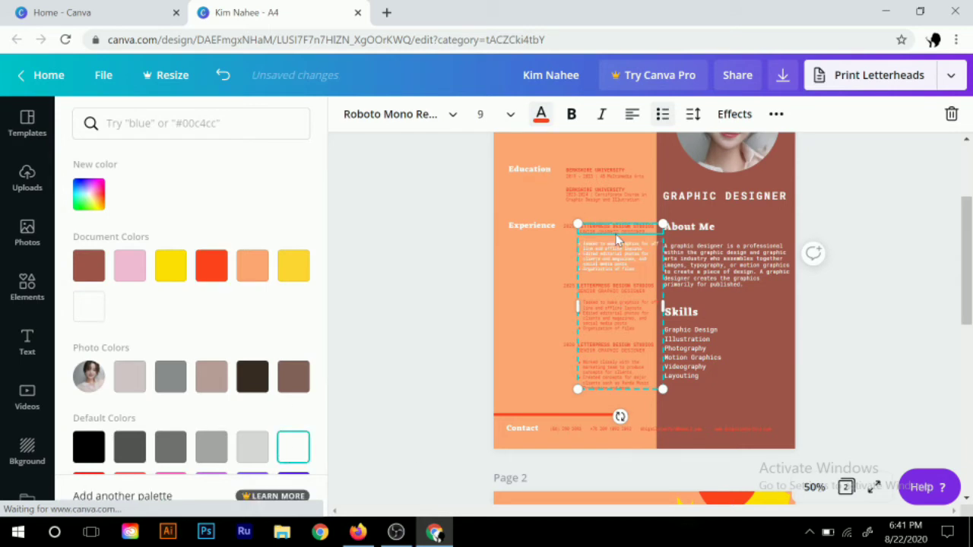
{"action": "left_click", "coordinate": [292, 447]}
{"action": "left_click", "coordinate": [580, 193]}
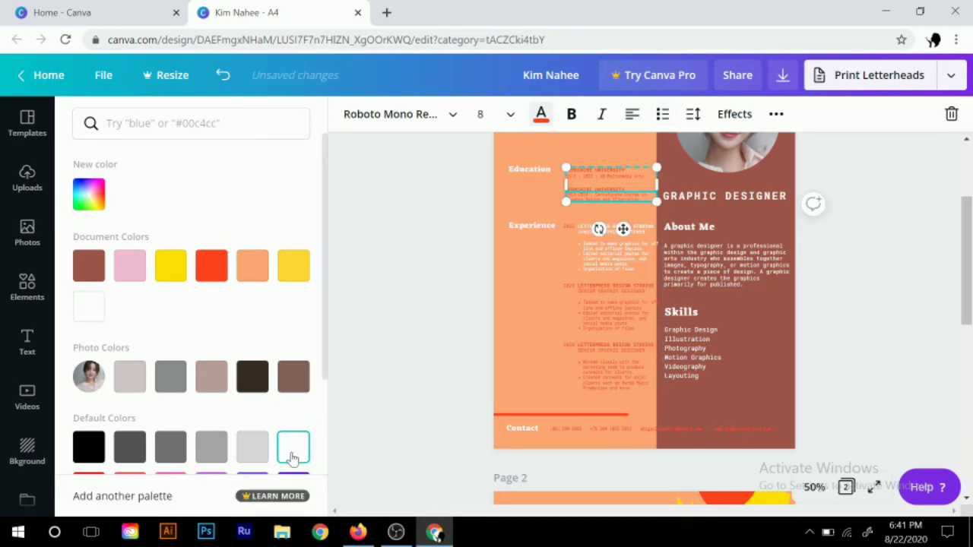
{"action": "left_click", "coordinate": [292, 447]}
Make the last job's title and description lines in Experience white
{"action": "left_click", "coordinate": [618, 320]}
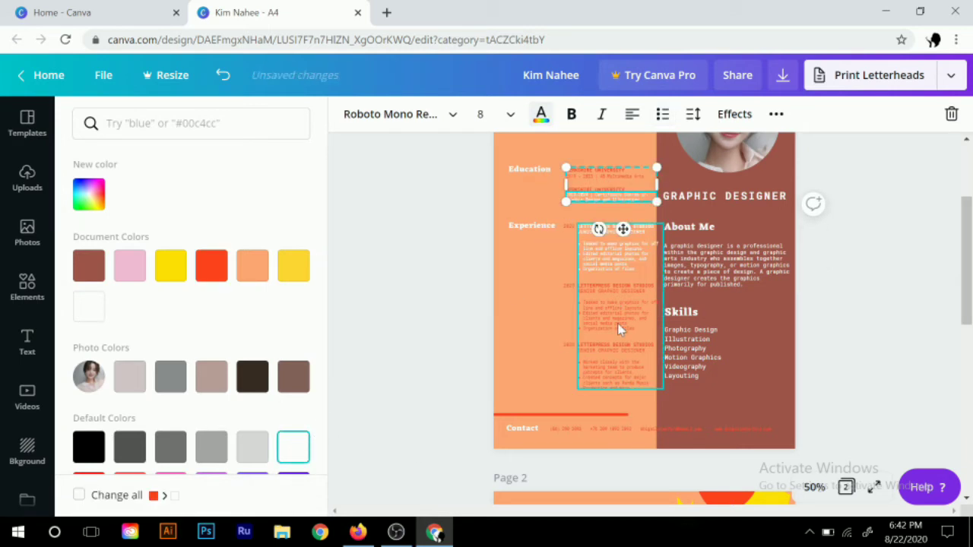
{"action": "left_click", "coordinate": [583, 369]}
{"action": "left_click_drag", "start_coordinate": [583, 376], "coordinate": [652, 388]}
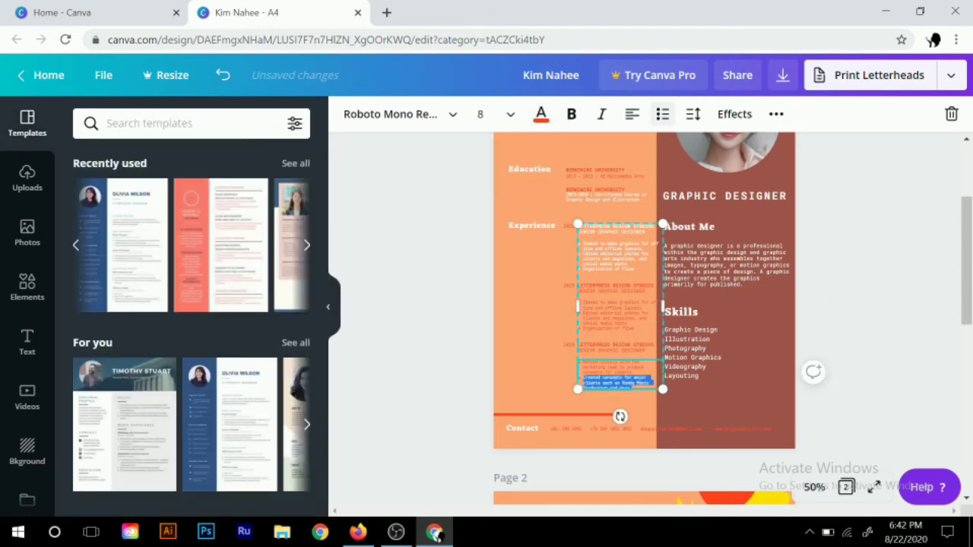
{"action": "left_click_drag", "start_coordinate": [583, 363], "coordinate": [635, 373]}
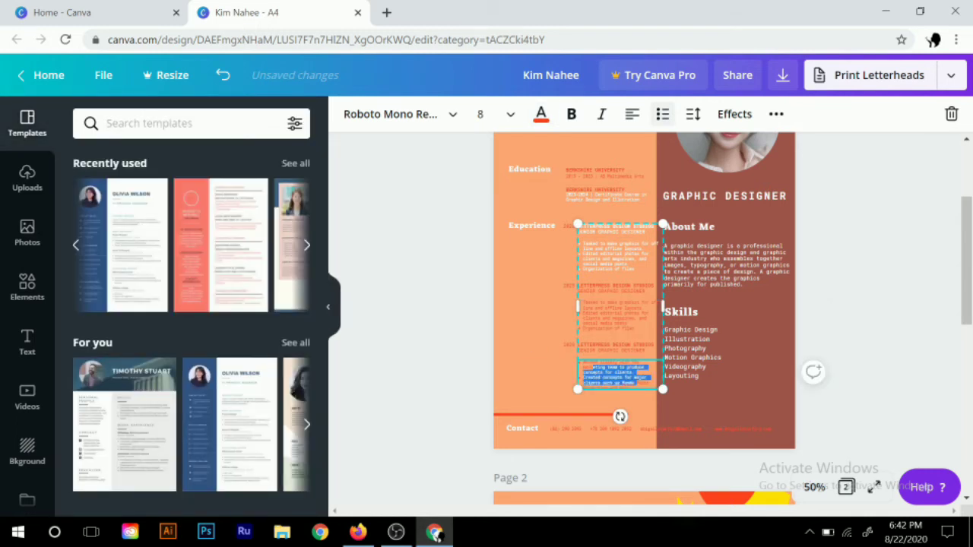
{"action": "left_click_drag", "start_coordinate": [579, 344], "coordinate": [652, 350]}
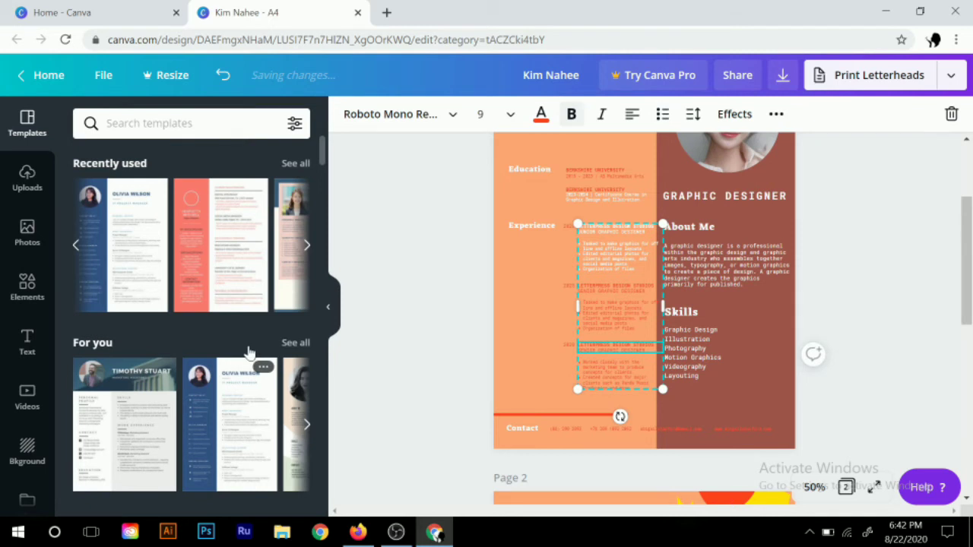
{"action": "left_click", "coordinate": [304, 447]}
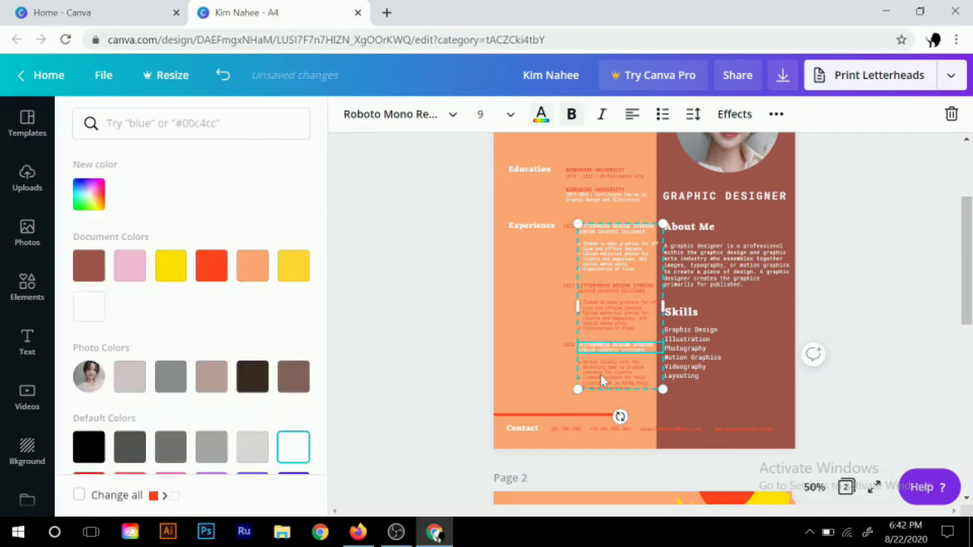
Make the first experience paragraph, second experience heading and both Education entries white
{"action": "triple_click", "coordinate": [608, 305]}
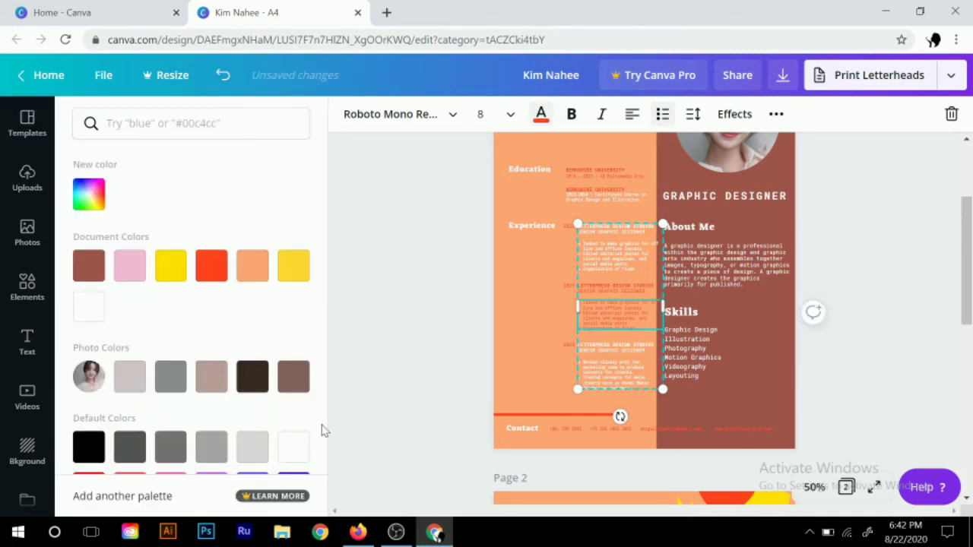
{"action": "left_click", "coordinate": [296, 447]}
{"action": "triple_click", "coordinate": [616, 288]}
{"action": "left_click", "coordinate": [294, 447]}
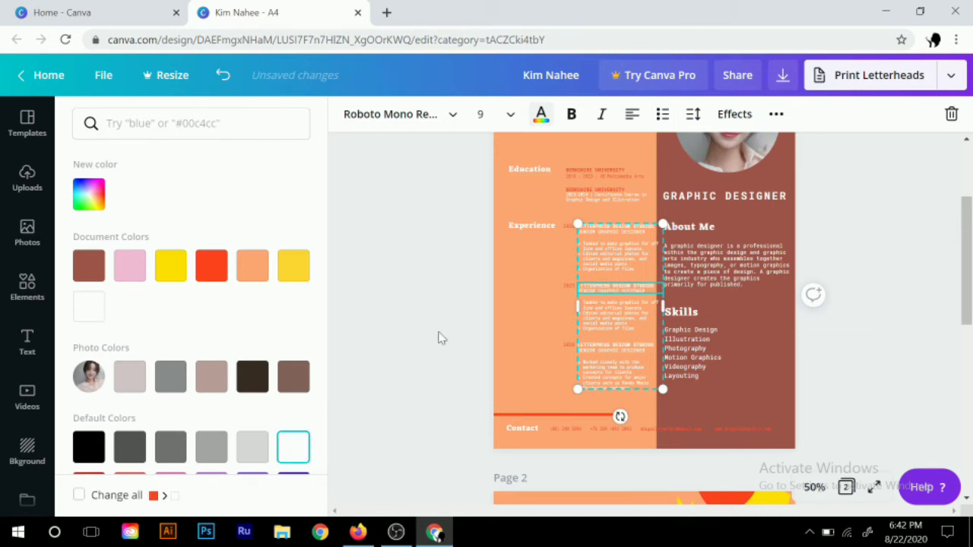
{"action": "left_click", "coordinate": [583, 175]}
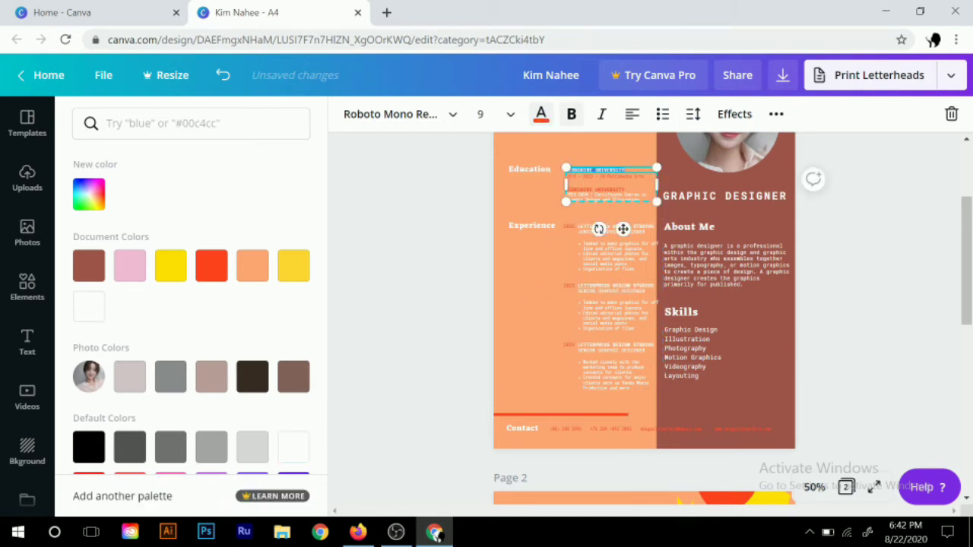
{"action": "left_click", "coordinate": [293, 447]}
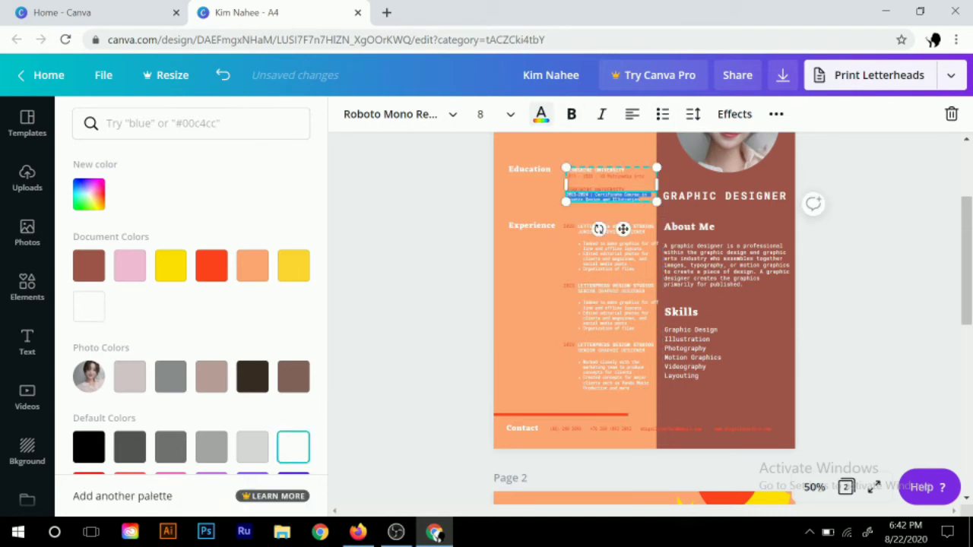
{"action": "triple_click", "coordinate": [571, 190]}
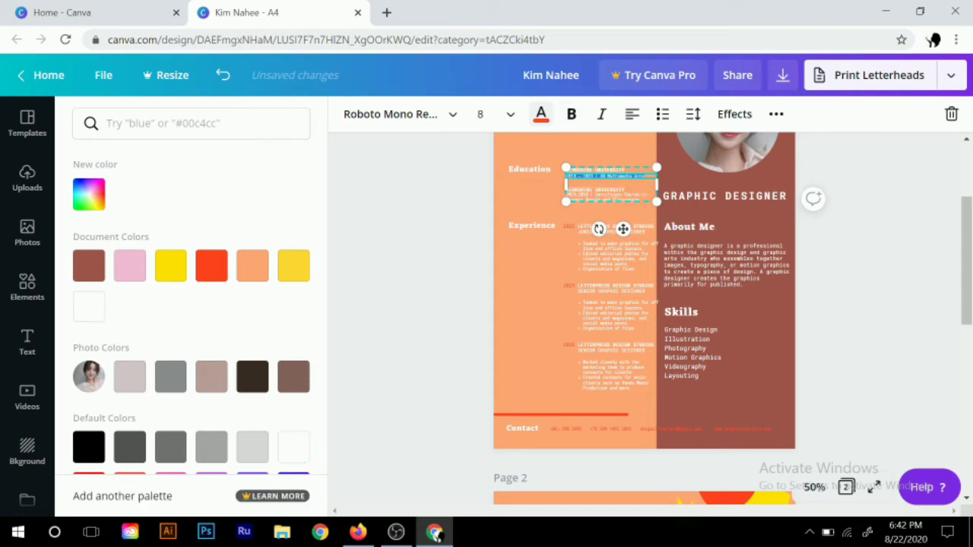
{"action": "left_click", "coordinate": [294, 449]}
{"action": "scroll", "coordinate": [555, 342], "scroll_direction": "down", "scroll_amount": 1}
{"action": "scroll", "coordinate": [555, 342], "scroll_direction": "up", "scroll_amount": 3}
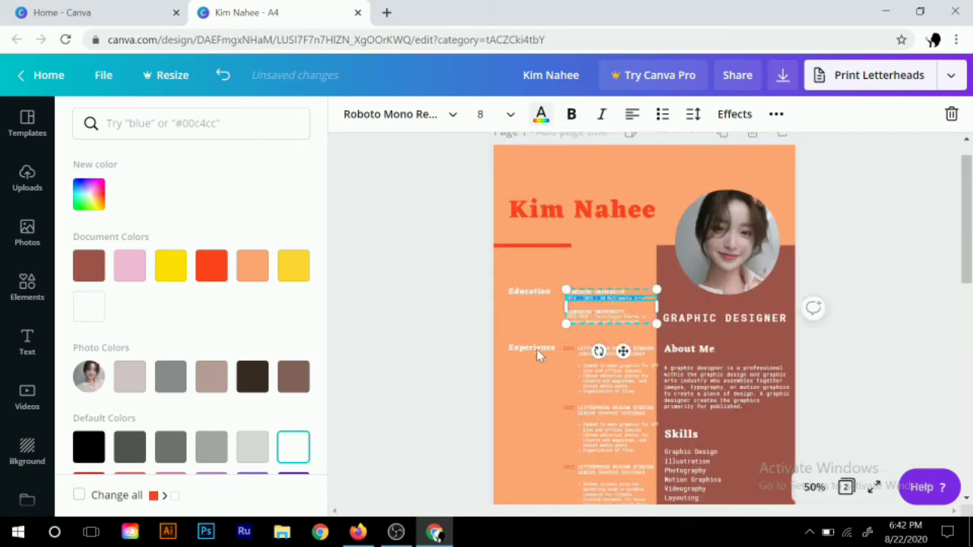
{"action": "scroll", "coordinate": [563, 262], "scroll_direction": "down", "scroll_amount": 1}
{"action": "scroll", "coordinate": [564, 258], "scroll_direction": "up", "scroll_amount": 1}
{"action": "left_click", "coordinate": [564, 255]}
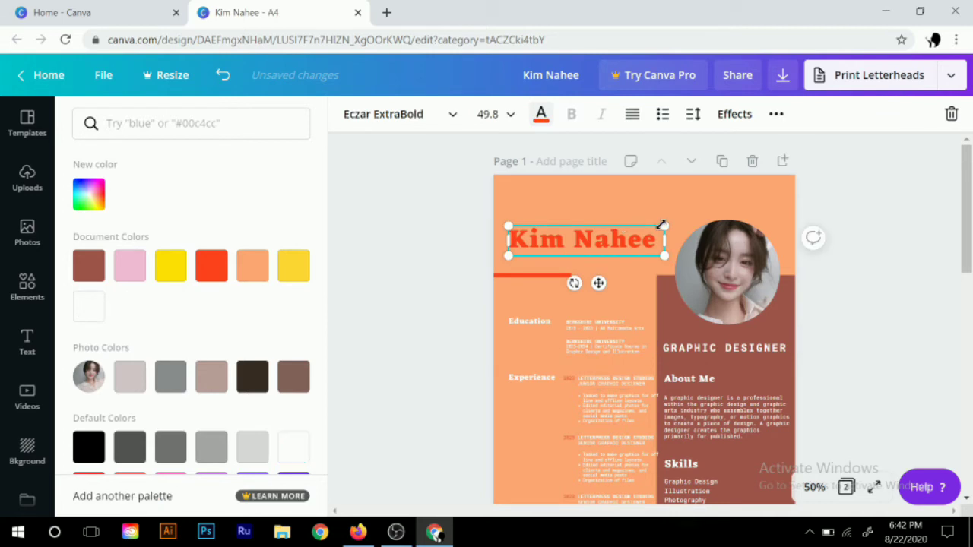
{"action": "left_click_drag", "start_coordinate": [663, 225], "coordinate": [696, 221]}
{"action": "left_click", "coordinate": [527, 258]}
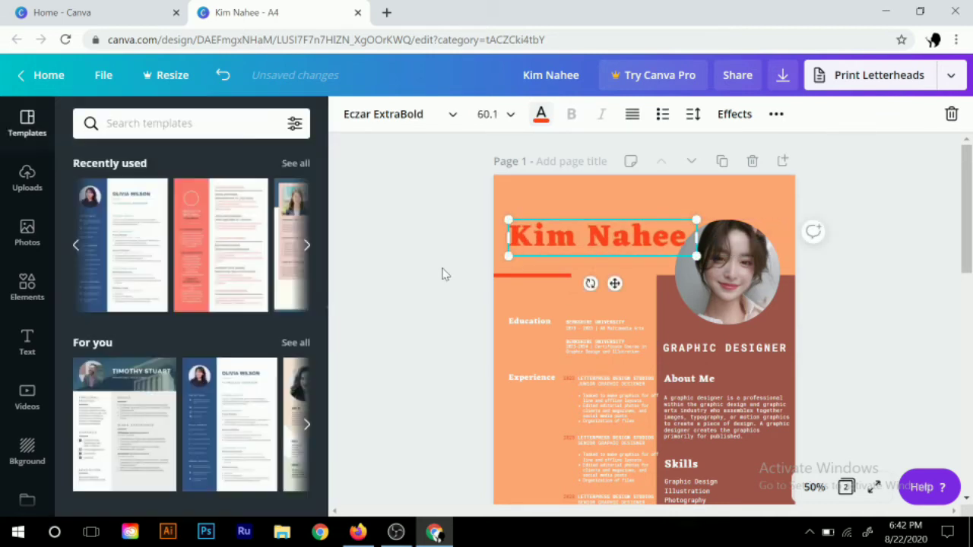
{"action": "mouse_move", "coordinate": [596, 255]}
{"action": "left_mouse_down"}
{"action": "mouse_move", "coordinate": [589, 237]}
{"action": "mouse_move", "coordinate": [547, 221]}
{"action": "left_mouse_up"}
{"action": "left_click", "coordinate": [451, 257]}
Nudge the Education heading up and enlarge the university details to 10.7
{"action": "scroll", "coordinate": [568, 260], "scroll_direction": "down", "scroll_amount": 2}
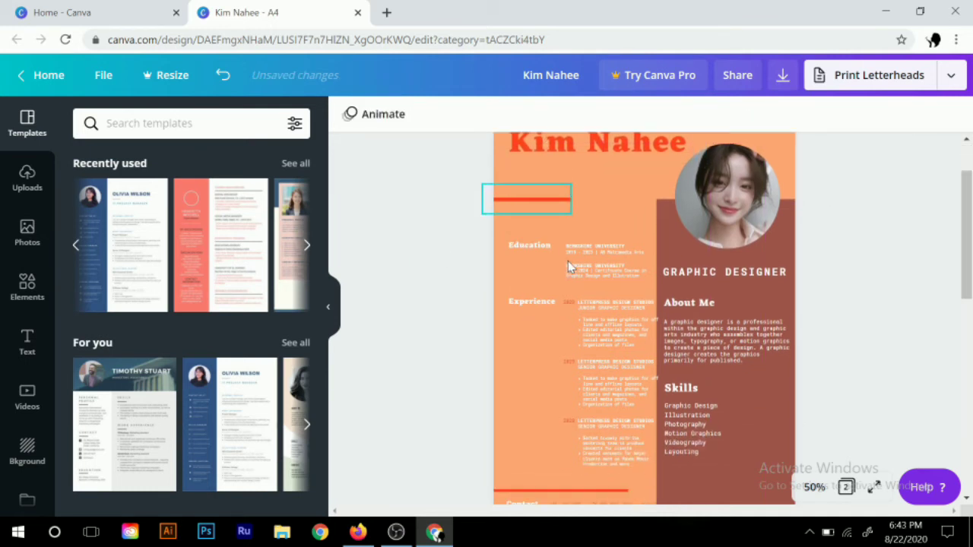
{"action": "left_click", "coordinate": [530, 249]}
{"action": "left_click_drag", "start_coordinate": [531, 249], "coordinate": [527, 233]}
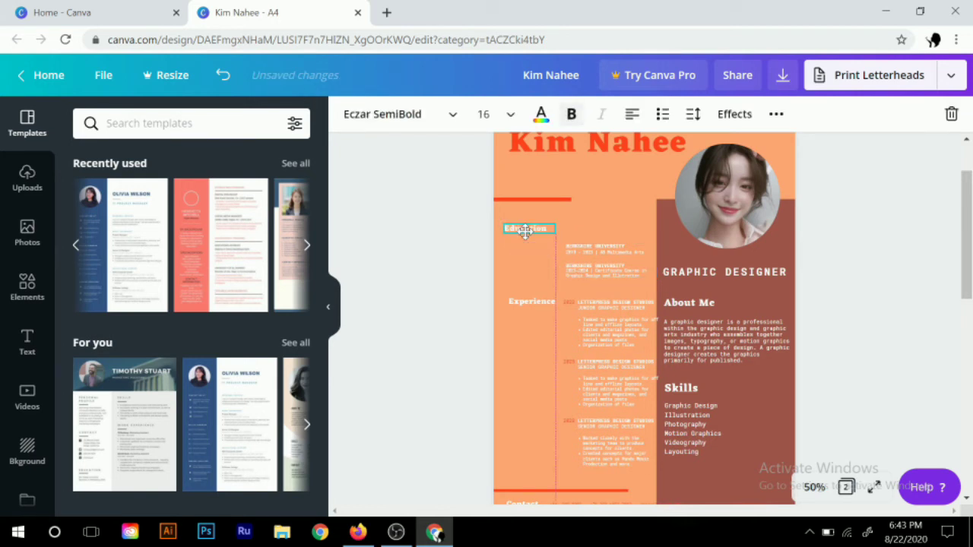
{"action": "left_click", "coordinate": [597, 273]}
{"action": "mouse_move", "coordinate": [657, 244]}
{"action": "left_mouse_down"}
{"action": "mouse_move", "coordinate": [694, 229]}
{"action": "mouse_move", "coordinate": [612, 258]}
{"action": "left_mouse_up"}
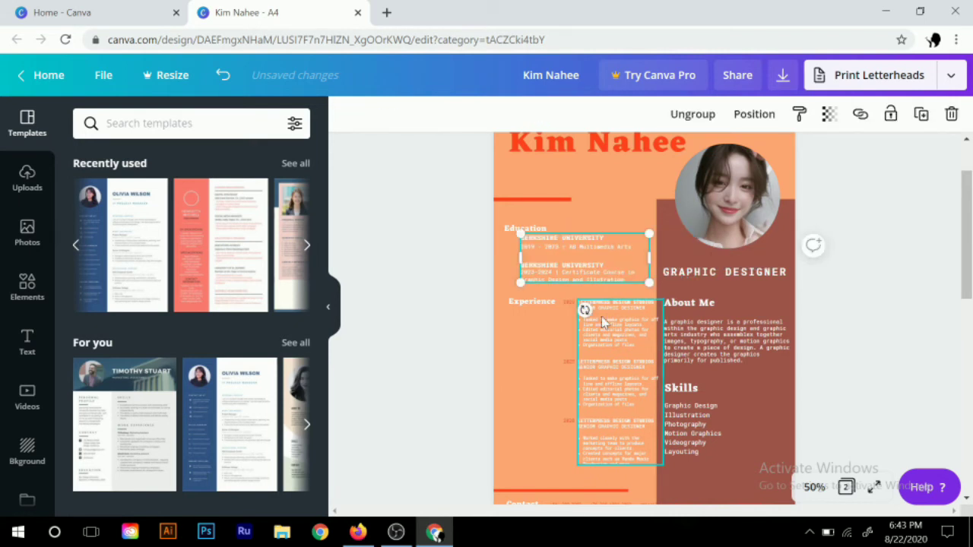
{"action": "scroll", "coordinate": [601, 316], "scroll_direction": "down", "scroll_amount": 2}
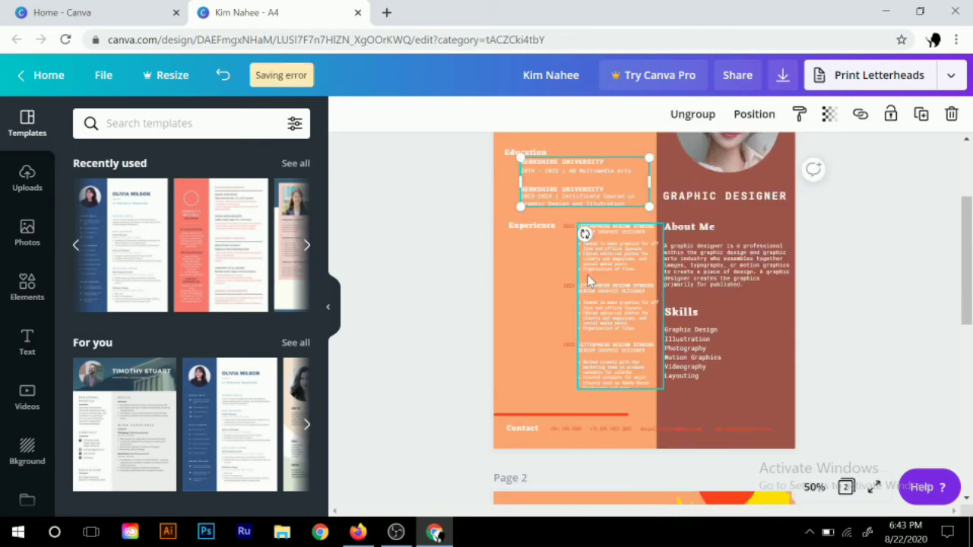
{"action": "double_click", "coordinate": [589, 281]}
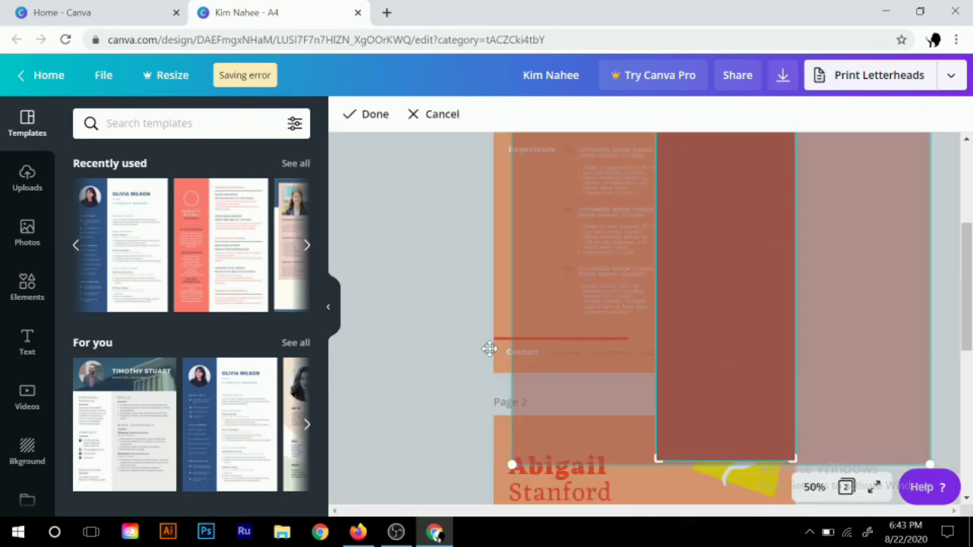
Exit the crop and shift the e-mail and website lines in the Contact row
{"action": "left_click", "coordinate": [489, 349]}
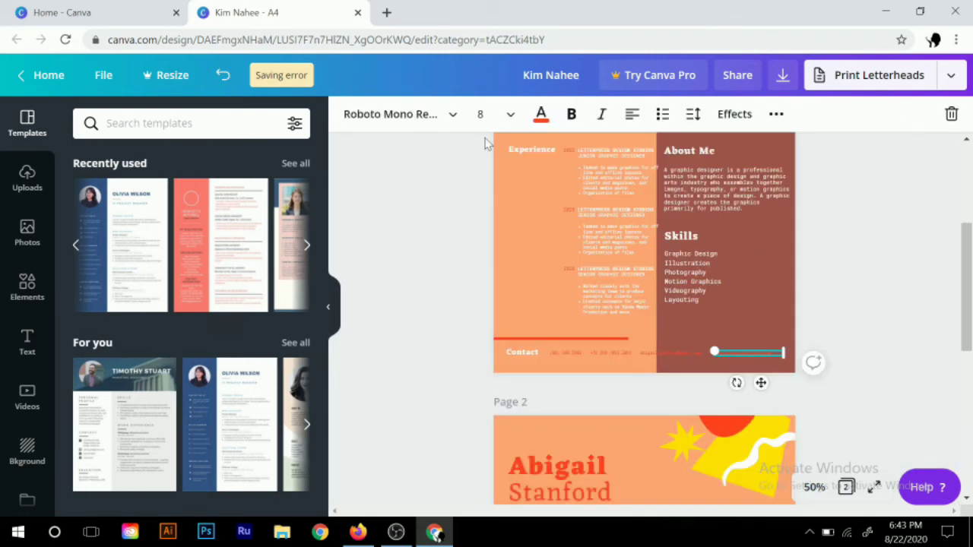
{"action": "left_click", "coordinate": [540, 114]}
{"action": "left_click", "coordinate": [669, 360]}
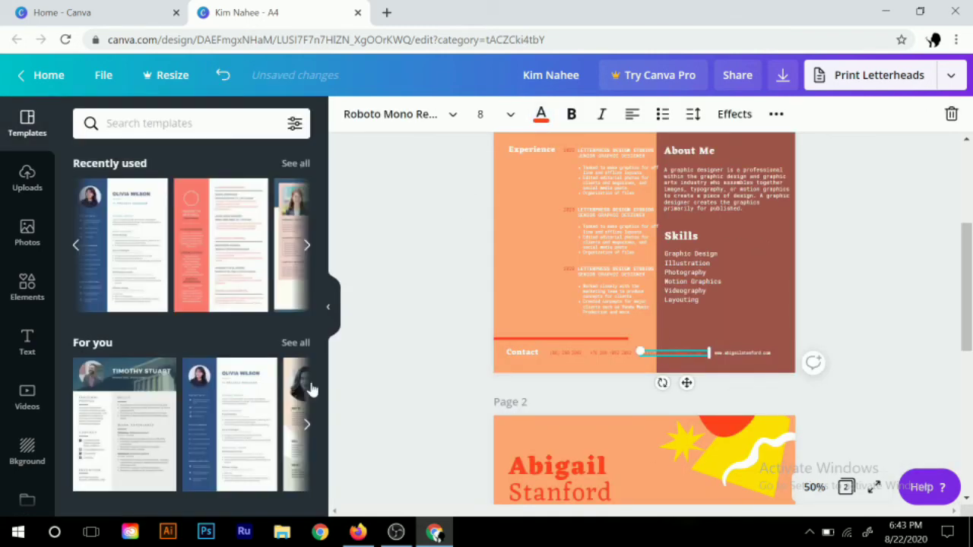
{"action": "left_click", "coordinate": [604, 362]}
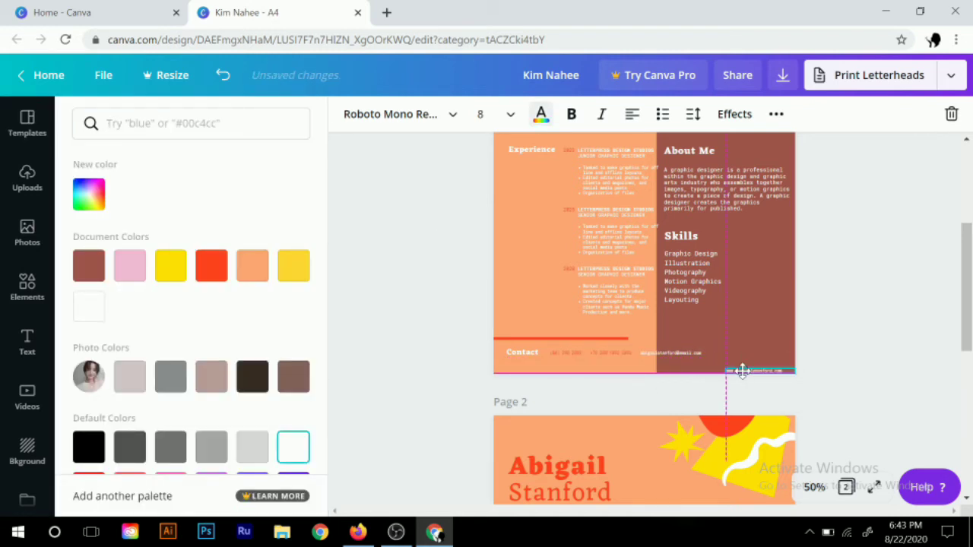
{"action": "mouse_move", "coordinate": [732, 361]}
{"action": "left_mouse_down"}
{"action": "mouse_move", "coordinate": [744, 368]}
{"action": "mouse_move", "coordinate": [709, 366]}
{"action": "left_mouse_up"}
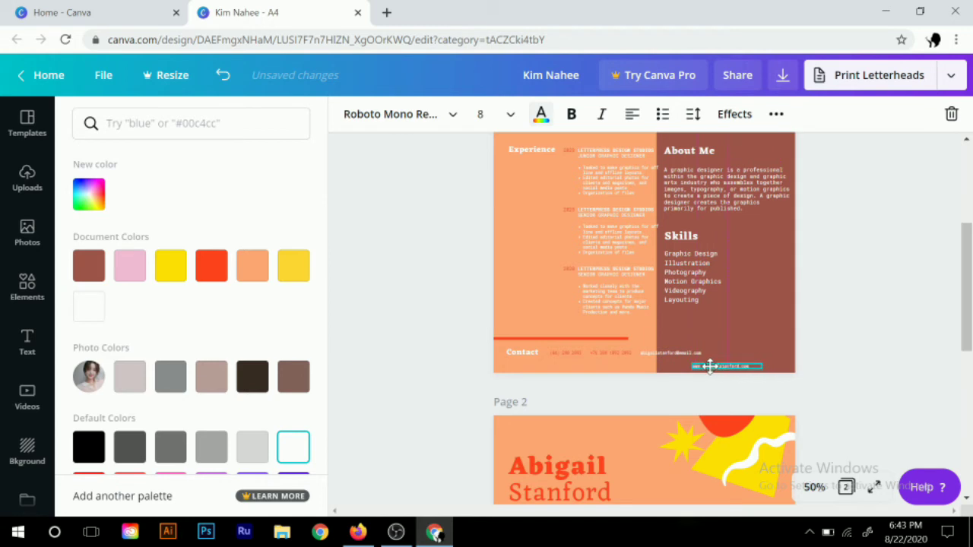
{"action": "left_click", "coordinate": [701, 365]}
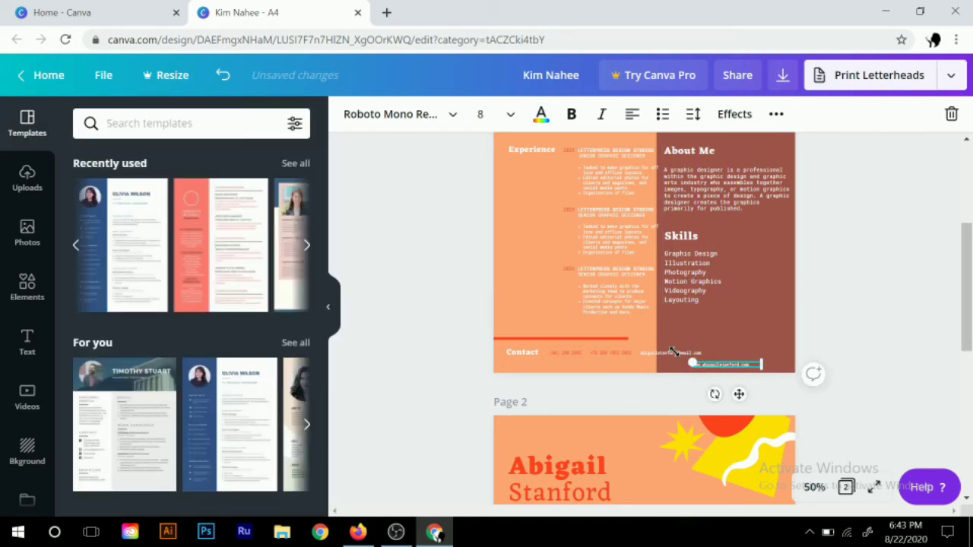
{"action": "mouse_move", "coordinate": [663, 353]}
{"action": "left_mouse_down"}
{"action": "mouse_move", "coordinate": [732, 355]}
{"action": "mouse_move", "coordinate": [716, 358]}
{"action": "left_mouse_up"}
{"action": "left_click", "coordinate": [623, 361]}
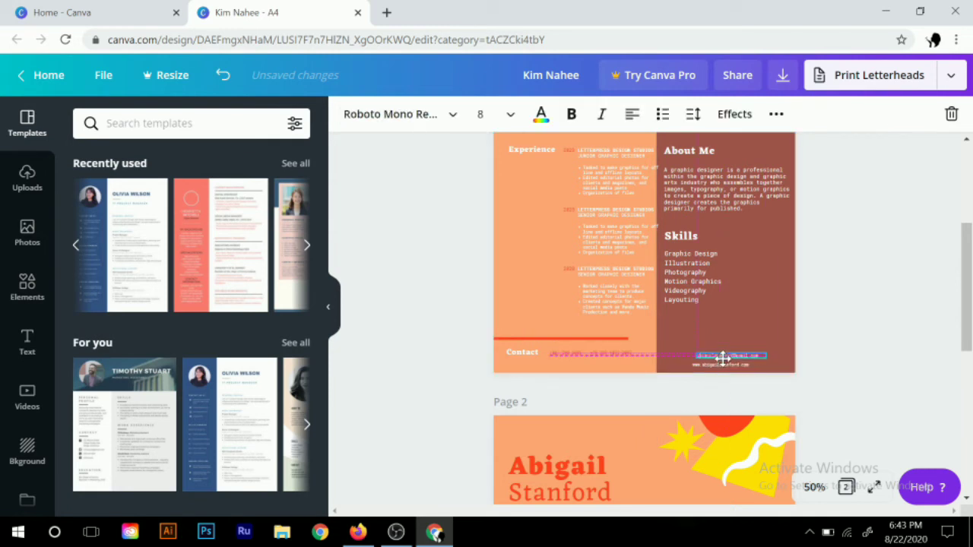
Move the Contact heading into the brown panel below Skills and select the phone text
{"action": "left_click", "coordinate": [669, 356]}
{"action": "left_click_drag", "start_coordinate": [531, 359], "coordinate": [689, 325]}
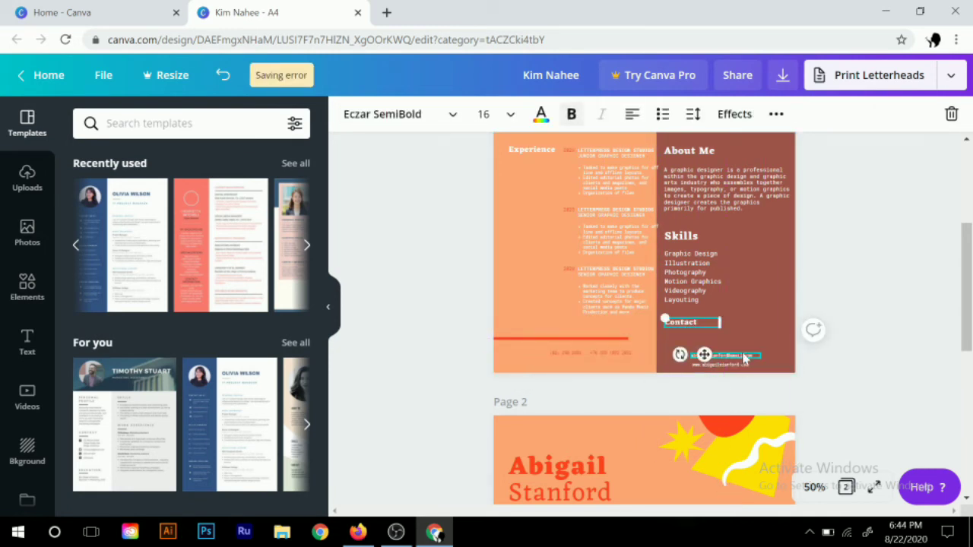
{"action": "left_click", "coordinate": [599, 357]}
{"action": "left_click", "coordinate": [610, 354]}
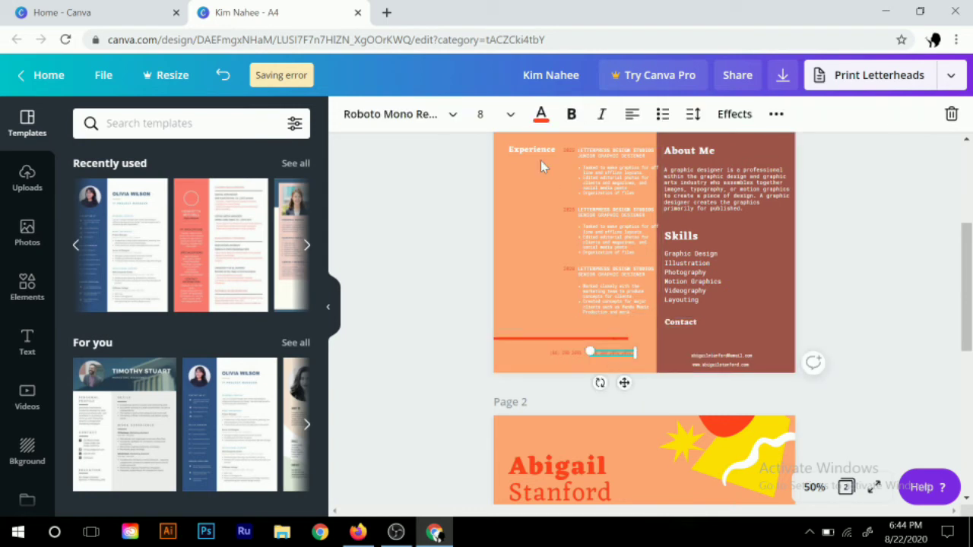
{"action": "left_click", "coordinate": [534, 111]}
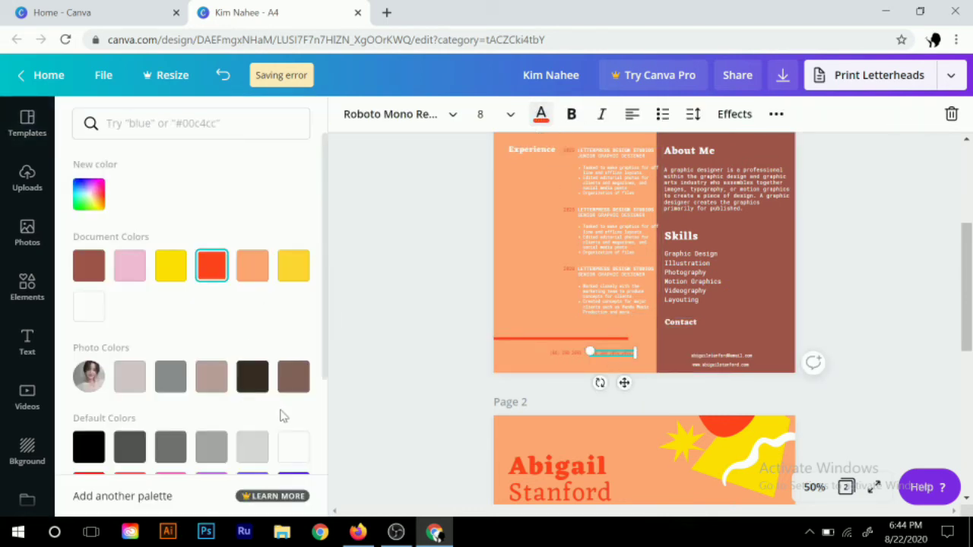
{"action": "left_click", "coordinate": [561, 354]}
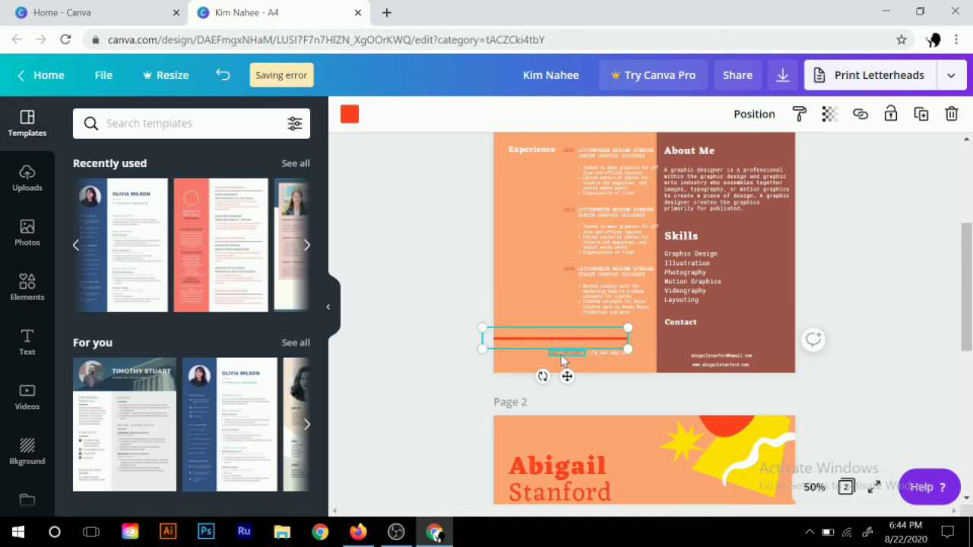
{"action": "left_click", "coordinate": [541, 114]}
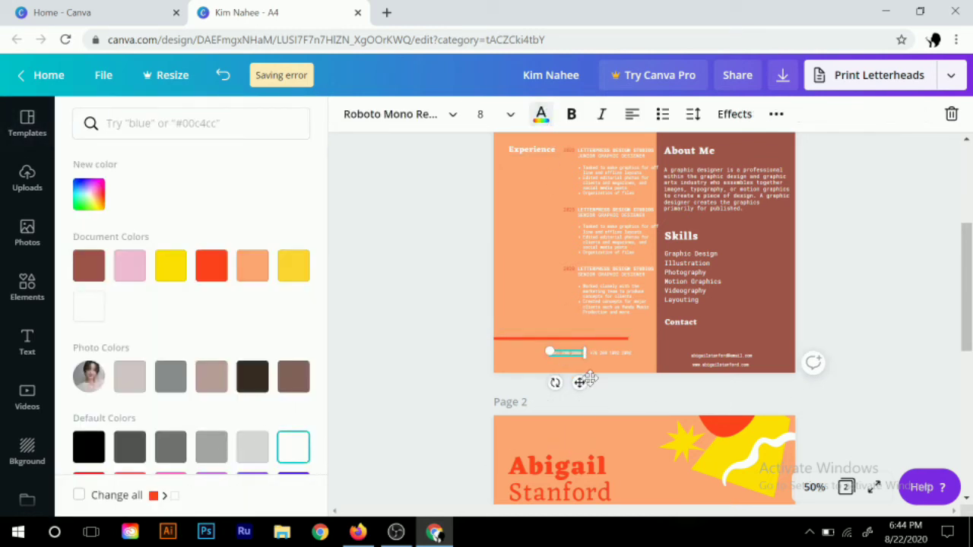
{"action": "left_click", "coordinate": [610, 357]}
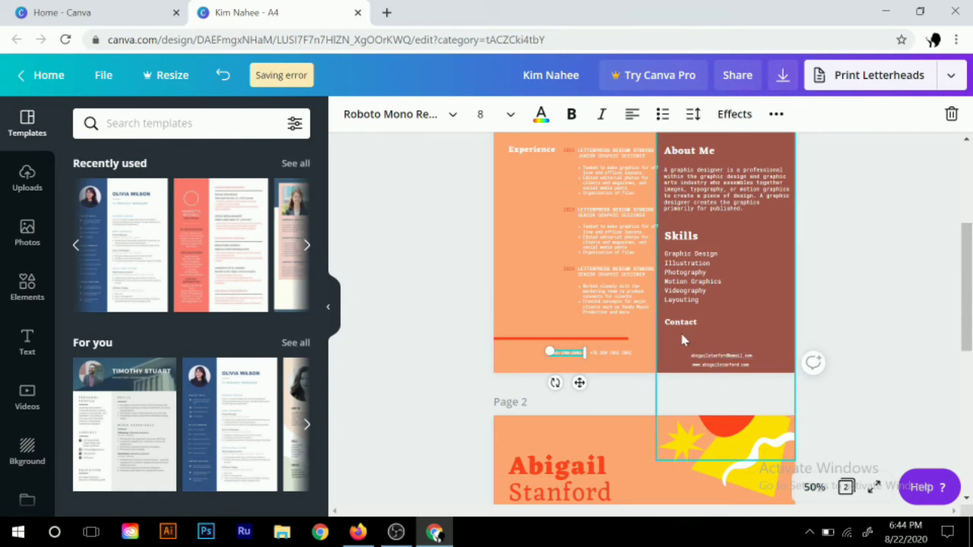
Stack the e-mail, website and both phone lines under Contact in the brown panel
{"action": "mouse_move", "coordinate": [680, 323]}
{"action": "left_mouse_down"}
{"action": "mouse_move", "coordinate": [754, 318]}
{"action": "mouse_move", "coordinate": [753, 309]}
{"action": "left_mouse_up"}
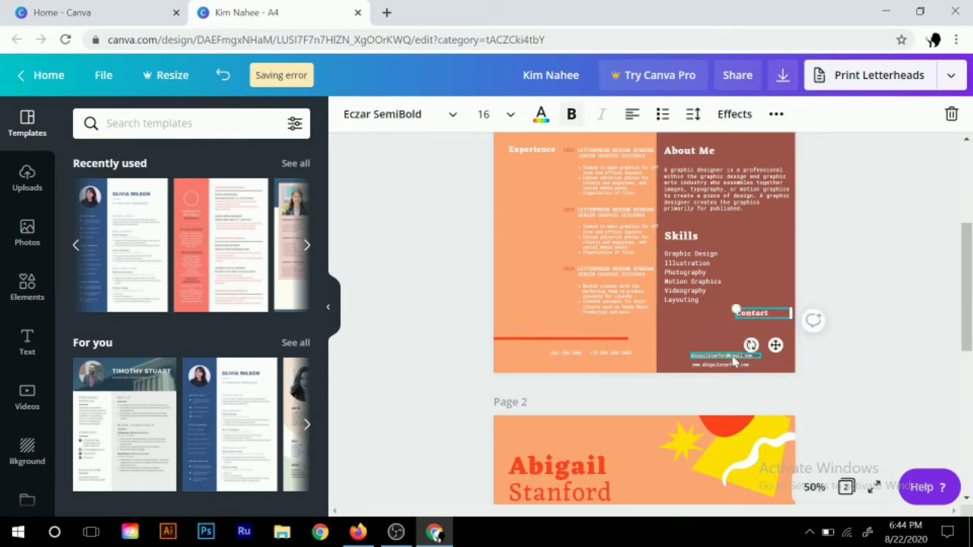
{"action": "mouse_move", "coordinate": [733, 361]}
{"action": "left_mouse_down"}
{"action": "mouse_move", "coordinate": [701, 342]}
{"action": "mouse_move", "coordinate": [760, 328]}
{"action": "mouse_move", "coordinate": [734, 313]}
{"action": "left_mouse_up"}
{"action": "left_click", "coordinate": [751, 313]}
{"action": "left_click_drag", "start_coordinate": [724, 369], "coordinate": [746, 338]}
{"action": "left_click", "coordinate": [612, 353]}
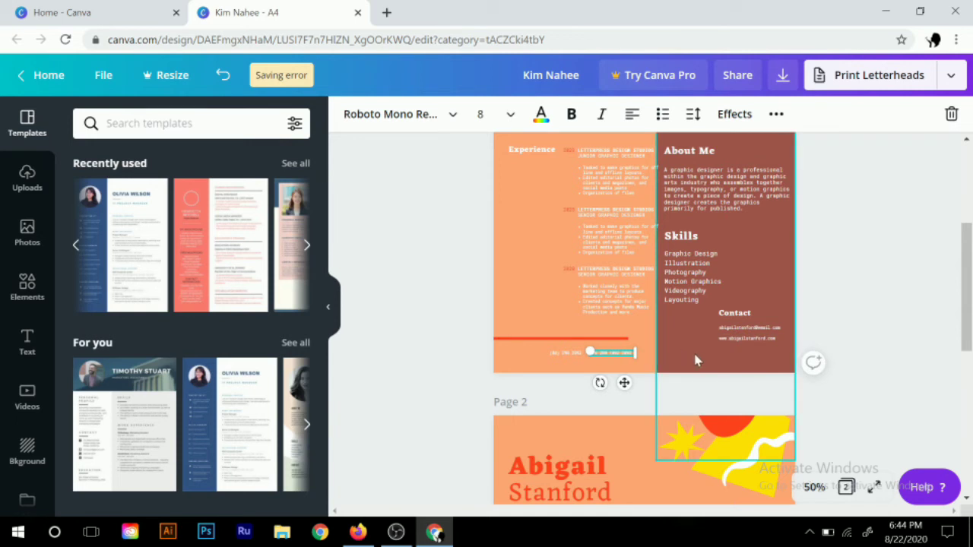
{"action": "left_click", "coordinate": [560, 354]}
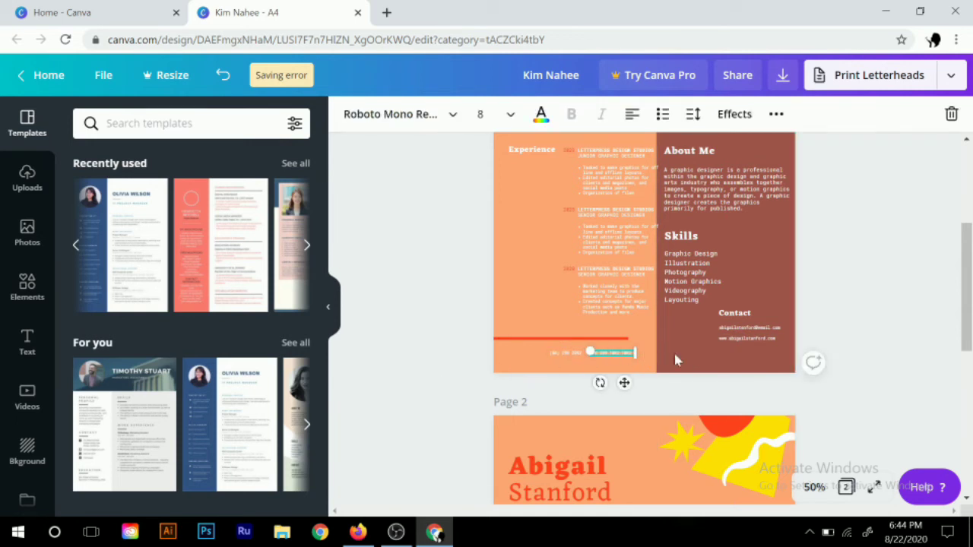
{"action": "left_click_drag", "start_coordinate": [615, 353], "coordinate": [745, 348]}
{"action": "left_click_drag", "start_coordinate": [565, 353], "coordinate": [733, 362]}
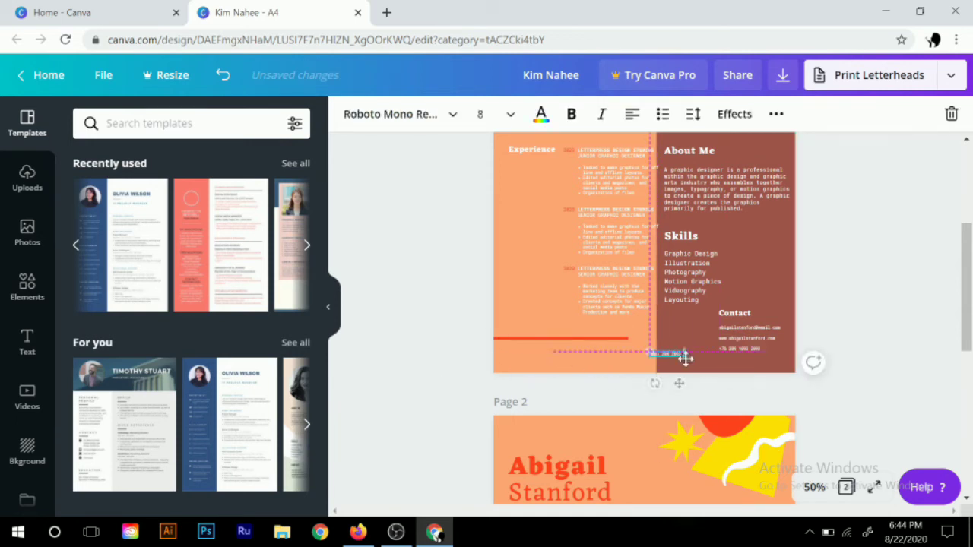
Enlarge the experience entries text box and move it aside
{"action": "left_click", "coordinate": [584, 358]}
{"action": "scroll", "coordinate": [578, 365], "scroll_direction": "up", "scroll_amount": 3}
{"action": "scroll", "coordinate": [556, 314], "scroll_direction": "down", "scroll_amount": 2}
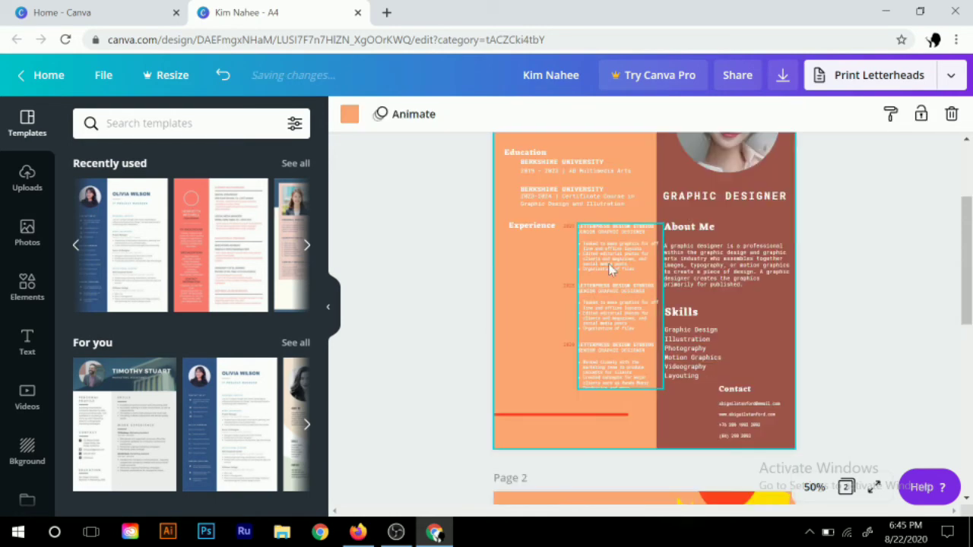
{"action": "left_click_drag", "start_coordinate": [538, 413], "coordinate": [536, 441]}
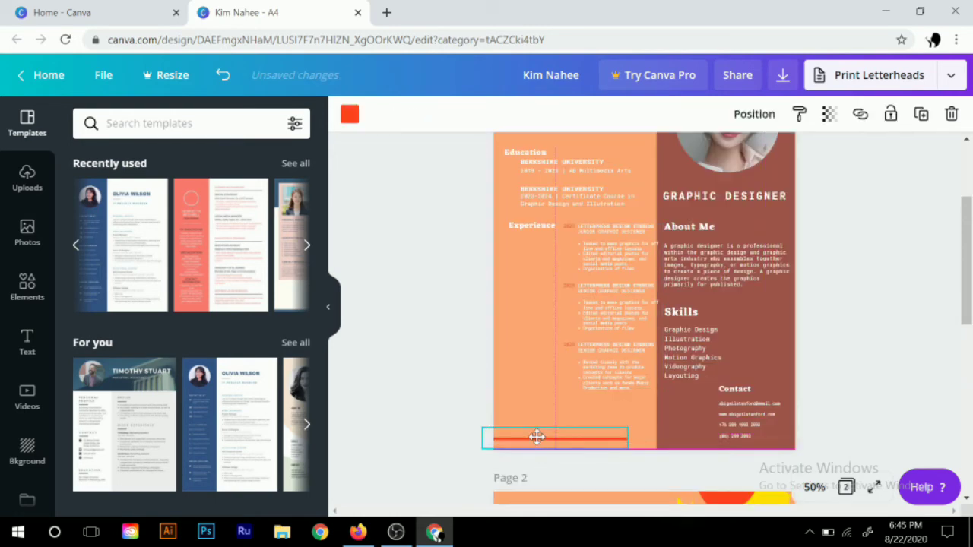
{"action": "left_click", "coordinate": [601, 254]}
{"action": "left_click_drag", "start_coordinate": [577, 226], "coordinate": [547, 213]}
{"action": "mouse_move", "coordinate": [601, 337]}
{"action": "left_mouse_down"}
{"action": "mouse_move", "coordinate": [559, 355]}
{"action": "mouse_move", "coordinate": [678, 350]}
{"action": "left_mouse_up"}
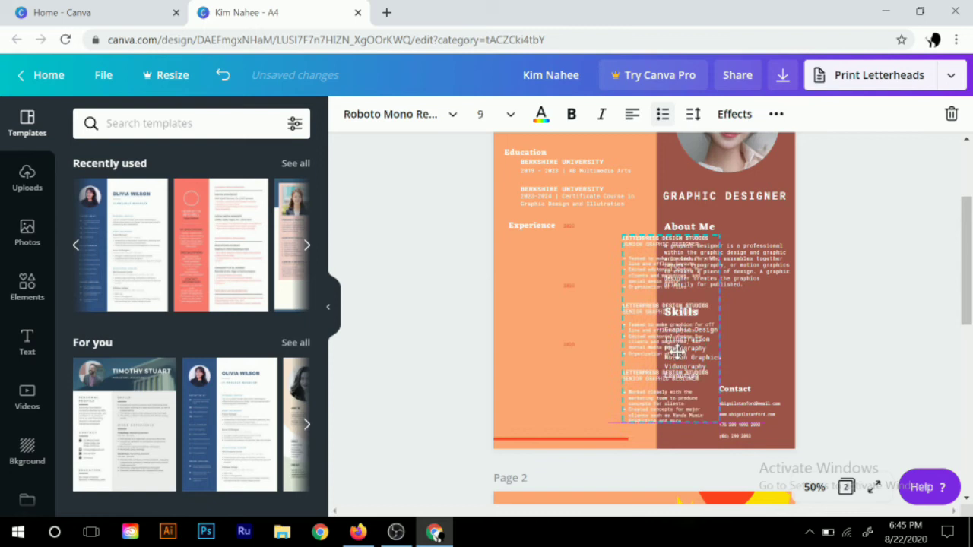
Enlarge the date text and place 2023, 2025 and 2028 in the timeline column
{"action": "left_click", "coordinate": [567, 228]}
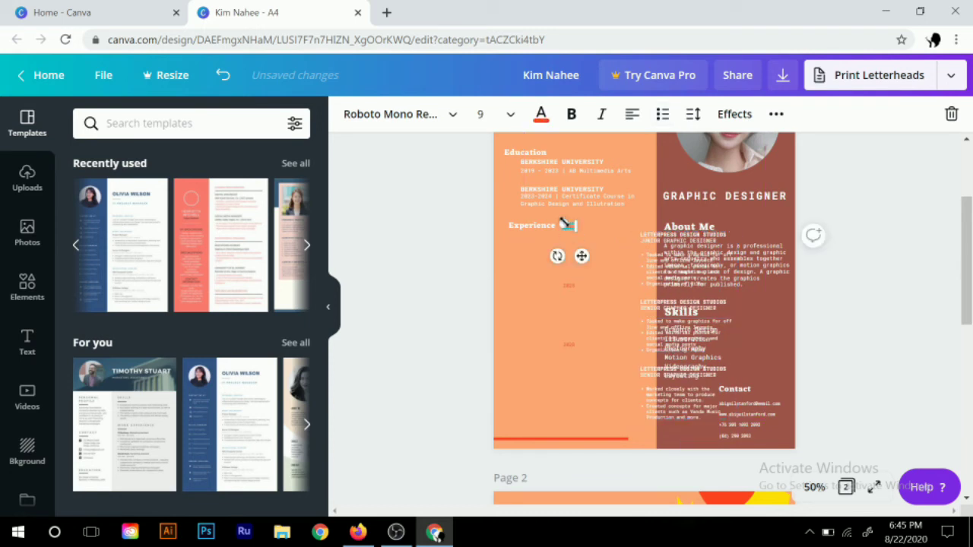
{"action": "left_click_drag", "start_coordinate": [567, 225], "coordinate": [557, 335]}
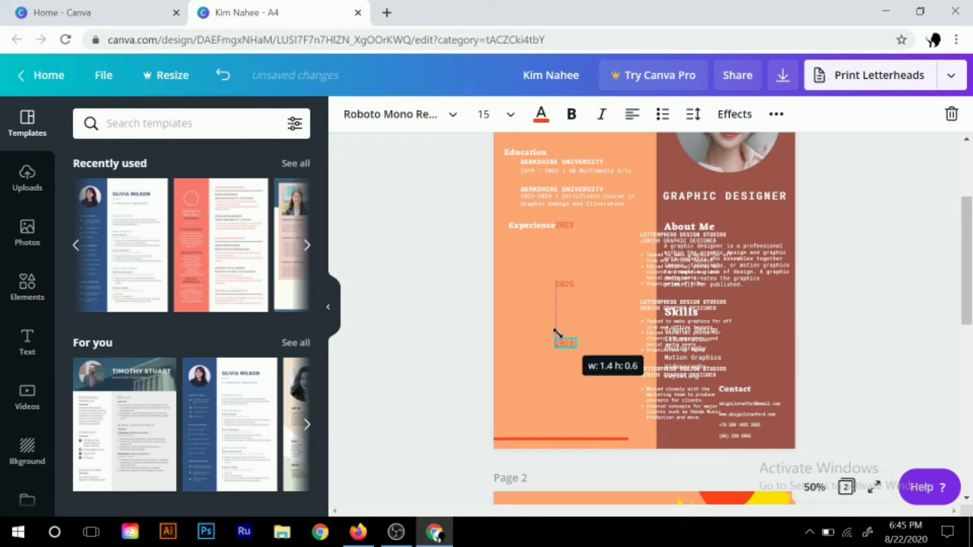
{"action": "left_click", "coordinate": [452, 344]}
{"action": "left_click_drag", "start_coordinate": [566, 225], "coordinate": [532, 242]}
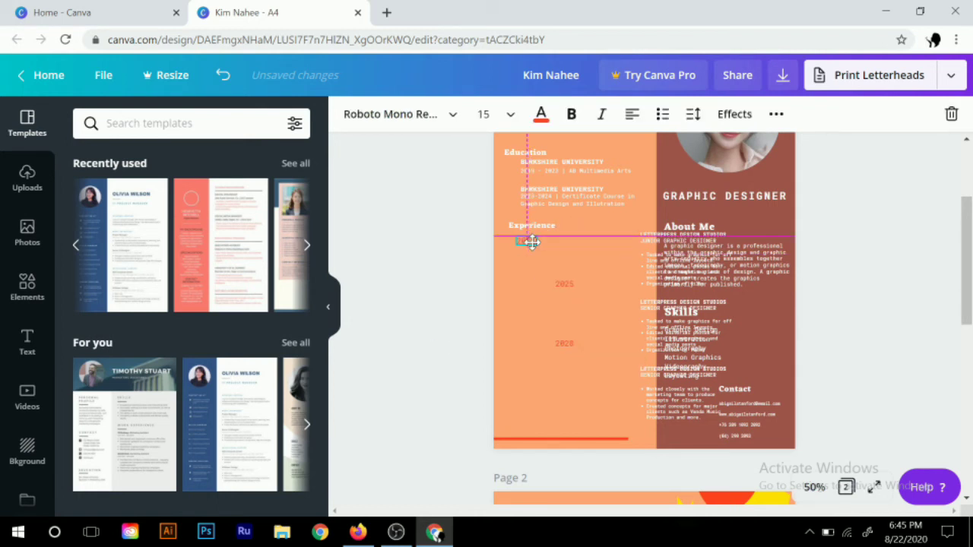
{"action": "left_click_drag", "start_coordinate": [560, 285], "coordinate": [533, 301]}
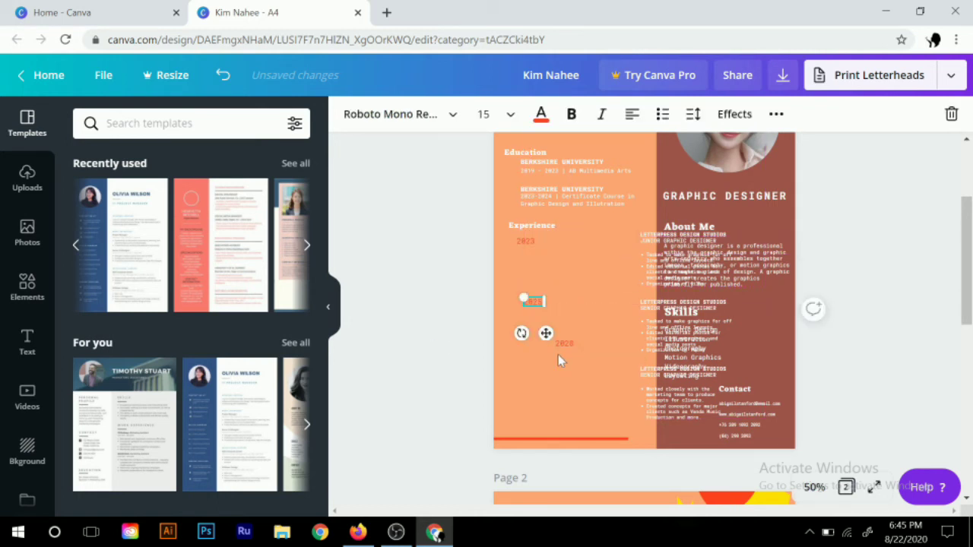
{"action": "left_click_drag", "start_coordinate": [559, 345], "coordinate": [535, 357]}
Move the experience entries into the orange column and shift 2025 and 2028 slightly left
{"action": "left_click", "coordinate": [645, 342]}
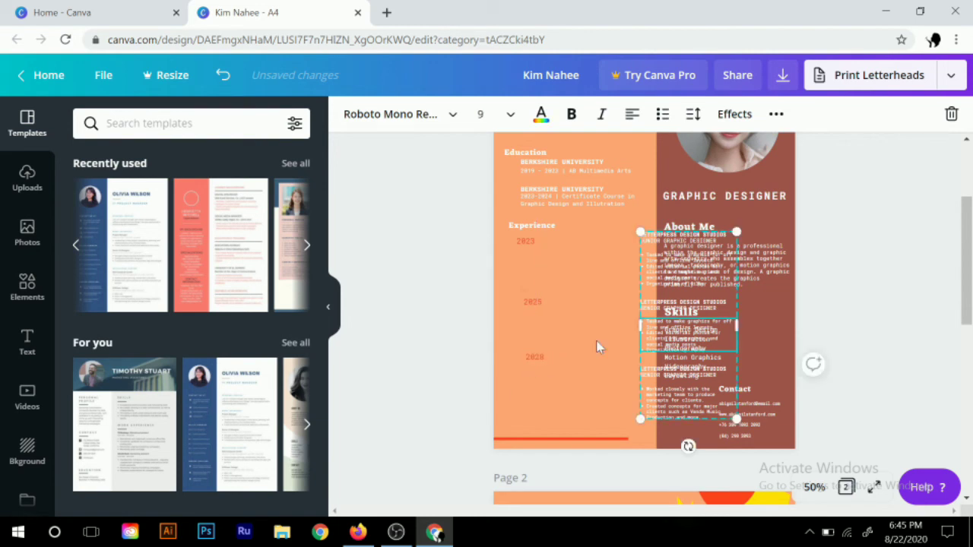
{"action": "left_click_drag", "start_coordinate": [679, 336], "coordinate": [583, 339]}
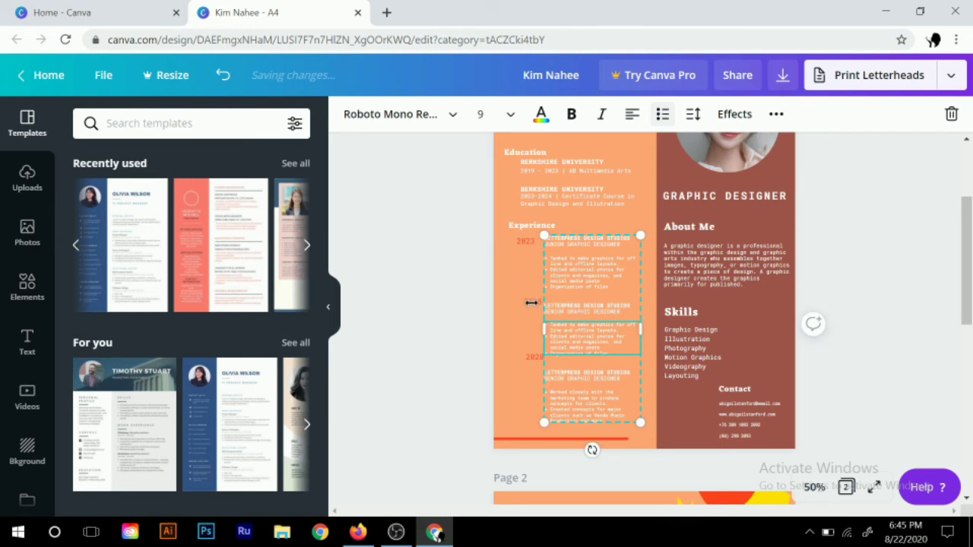
{"action": "left_click", "coordinate": [436, 285]}
{"action": "left_click_drag", "start_coordinate": [531, 304], "coordinate": [523, 304]}
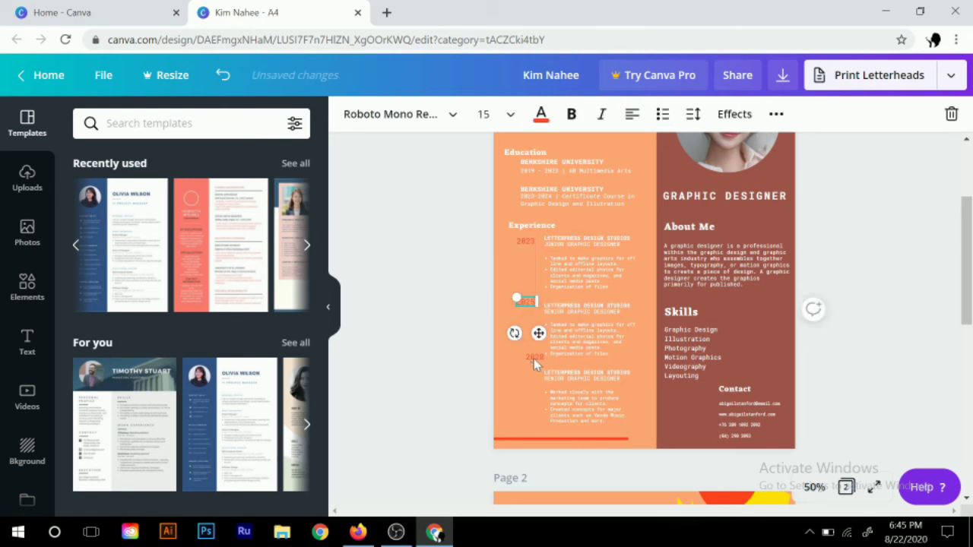
{"action": "left_click_drag", "start_coordinate": [534, 358], "coordinate": [526, 360]}
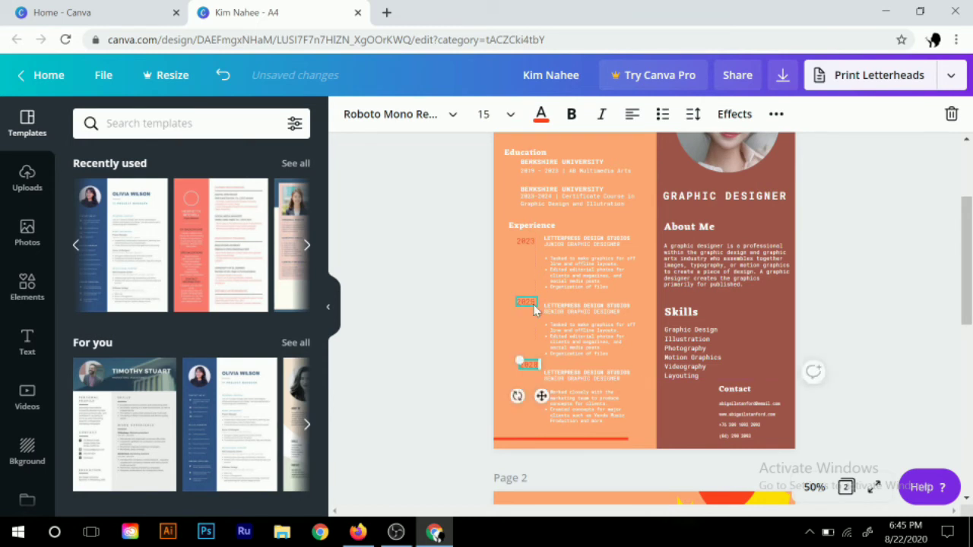
{"action": "left_click_drag", "start_coordinate": [534, 305], "coordinate": [527, 308]}
Align the 2025 and 2028 dates with 2023 beside their job entries
{"action": "left_click", "coordinate": [469, 335]}
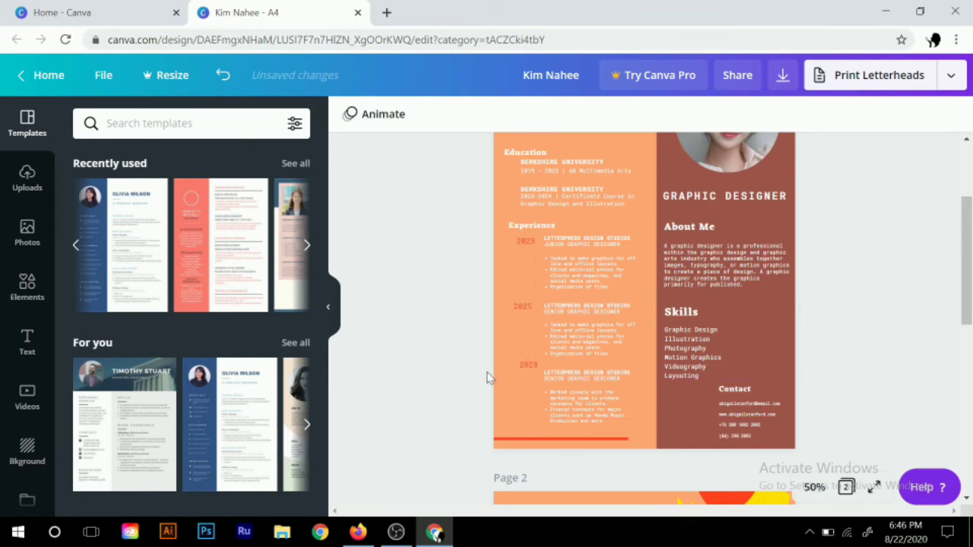
{"action": "left_click_drag", "start_coordinate": [526, 308], "coordinate": [527, 307]}
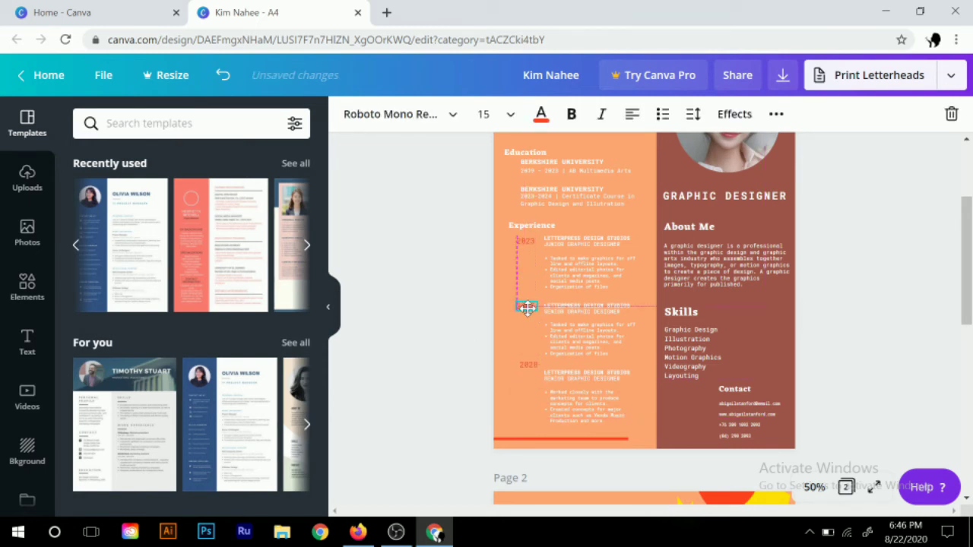
{"action": "left_click", "coordinate": [474, 342]}
{"action": "left_click_drag", "start_coordinate": [525, 364], "coordinate": [522, 373]}
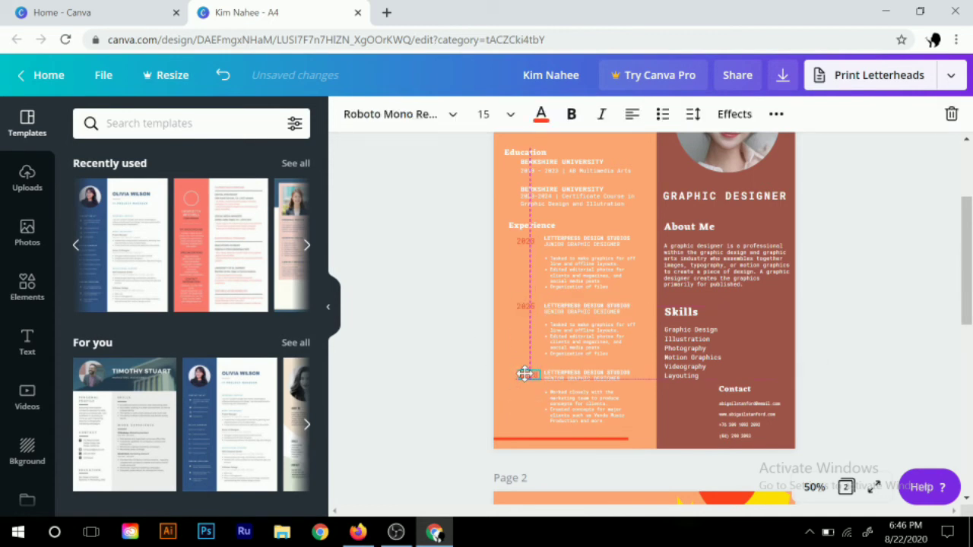
{"action": "left_click", "coordinate": [449, 340]}
{"action": "scroll", "coordinate": [471, 413], "scroll_direction": "up", "scroll_amount": 2}
Resize the brown side panel from its top corner and shift it into alignment
{"action": "scroll", "coordinate": [471, 410], "scroll_direction": "down", "scroll_amount": 1}
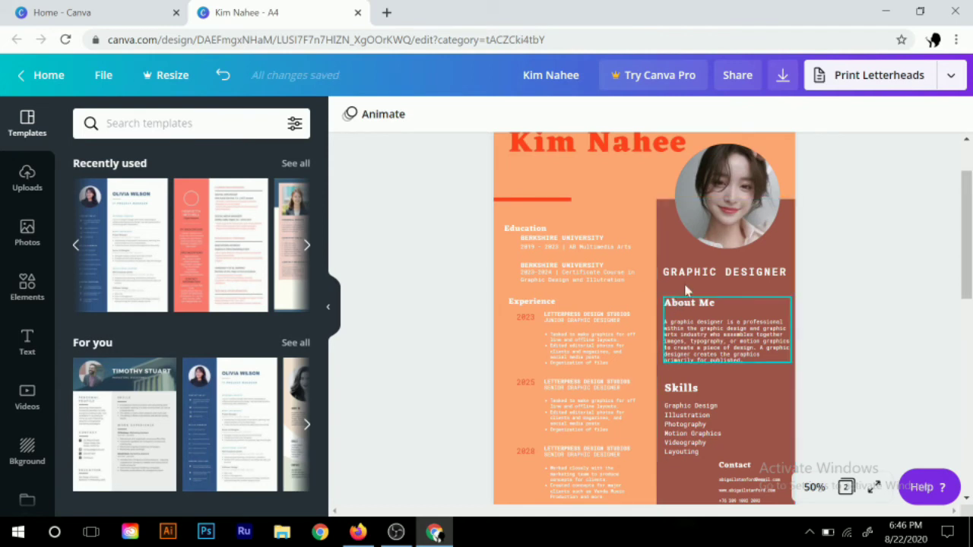
{"action": "left_click", "coordinate": [658, 228]}
{"action": "left_click_drag", "start_coordinate": [646, 204], "coordinate": [629, 202]}
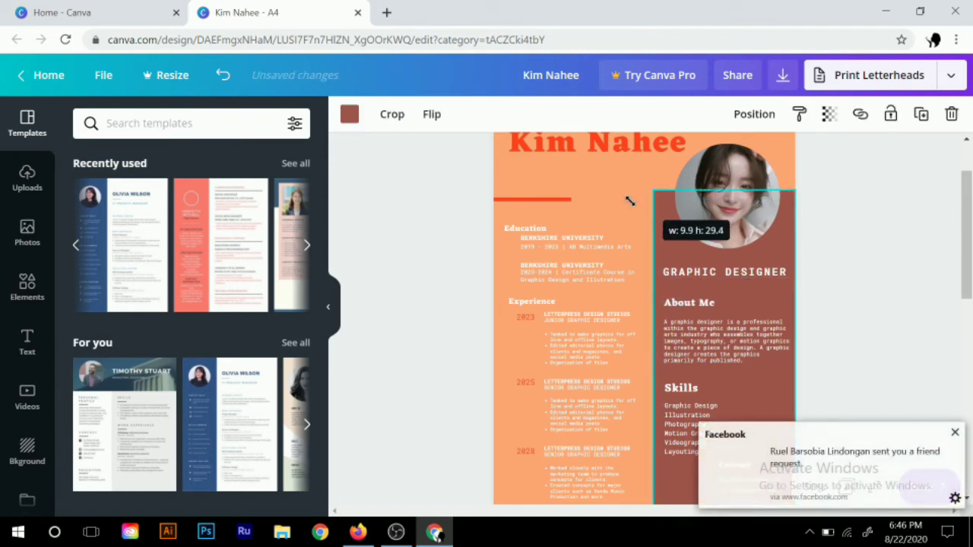
{"action": "left_click_drag", "start_coordinate": [647, 266], "coordinate": [665, 266]}
{"action": "scroll", "coordinate": [628, 319], "scroll_direction": "down", "scroll_amount": 1}
{"action": "scroll", "coordinate": [628, 320], "scroll_direction": "down", "scroll_amount": 3}
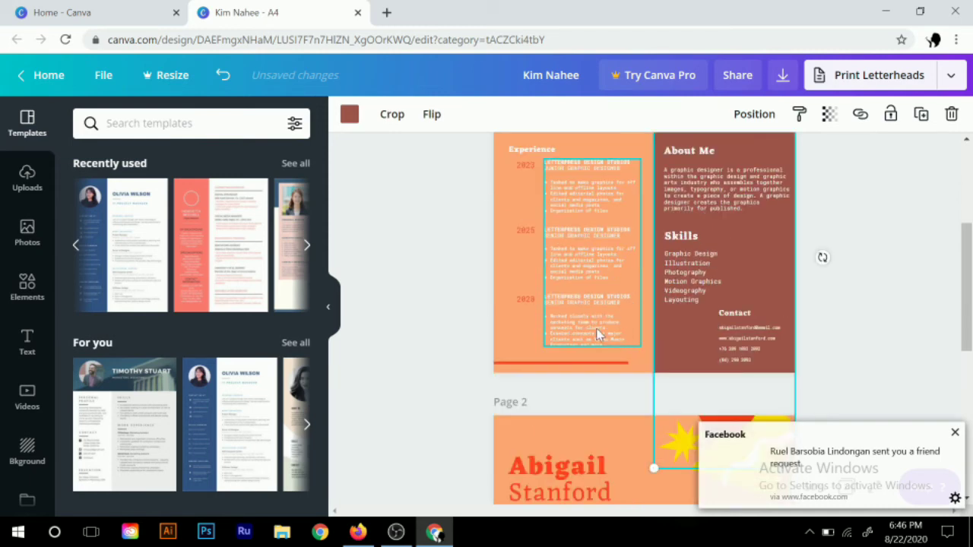
{"action": "left_click", "coordinate": [435, 325]}
Dismiss the friend request notification and move the Education heading slightly up
{"action": "scroll", "coordinate": [433, 319], "scroll_direction": "up", "scroll_amount": 4}
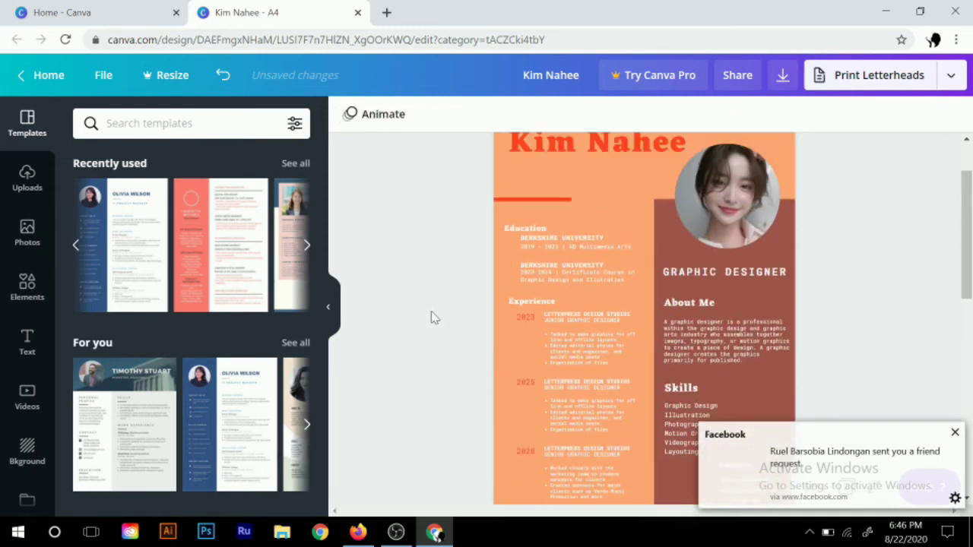
{"action": "scroll", "coordinate": [434, 319], "scroll_direction": "up", "scroll_amount": 2}
{"action": "scroll", "coordinate": [431, 321], "scroll_direction": "down", "scroll_amount": 3}
{"action": "scroll", "coordinate": [432, 324], "scroll_direction": "down", "scroll_amount": 2}
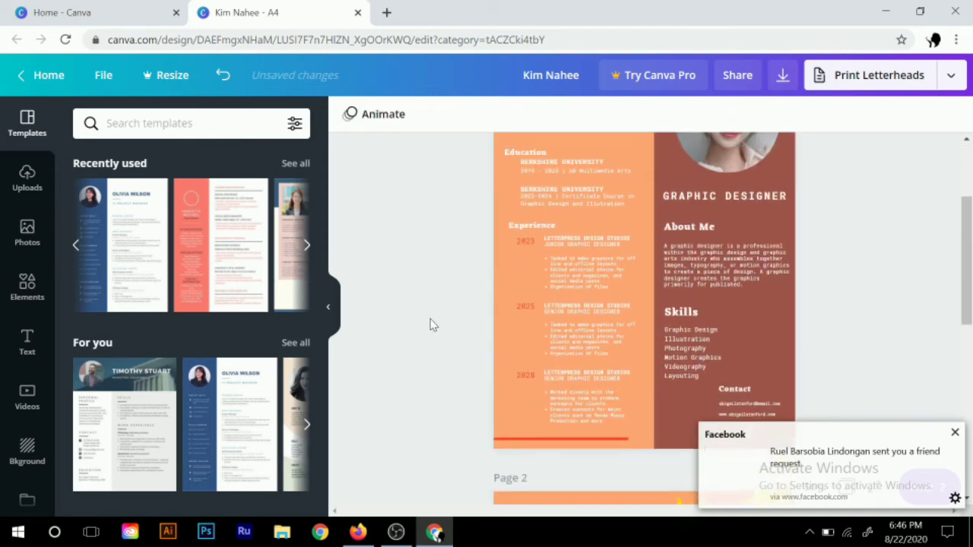
{"action": "scroll", "coordinate": [844, 384], "scroll_direction": "down", "scroll_amount": 2}
{"action": "left_click", "coordinate": [955, 432]}
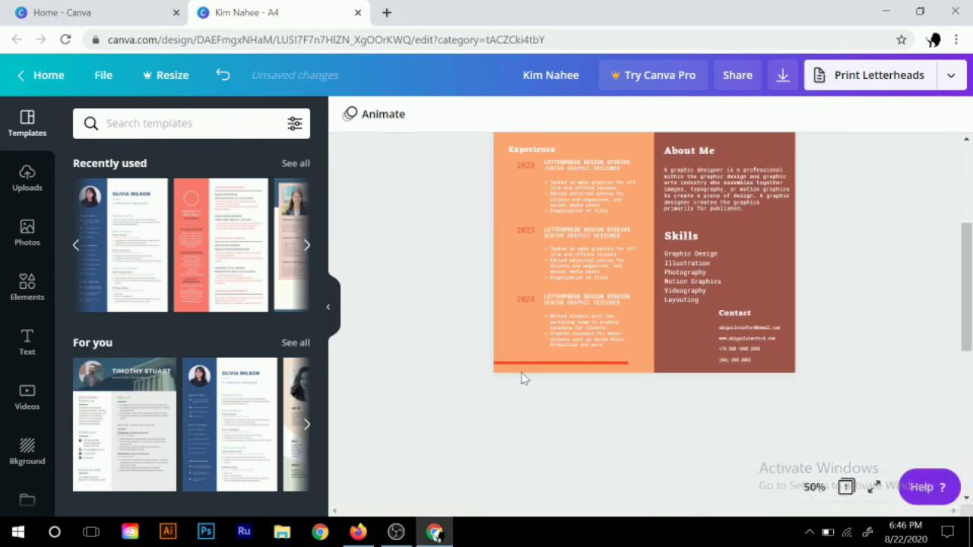
{"action": "scroll", "coordinate": [456, 350], "scroll_direction": "up", "scroll_amount": 3}
{"action": "scroll", "coordinate": [411, 327], "scroll_direction": "down", "scroll_amount": 1}
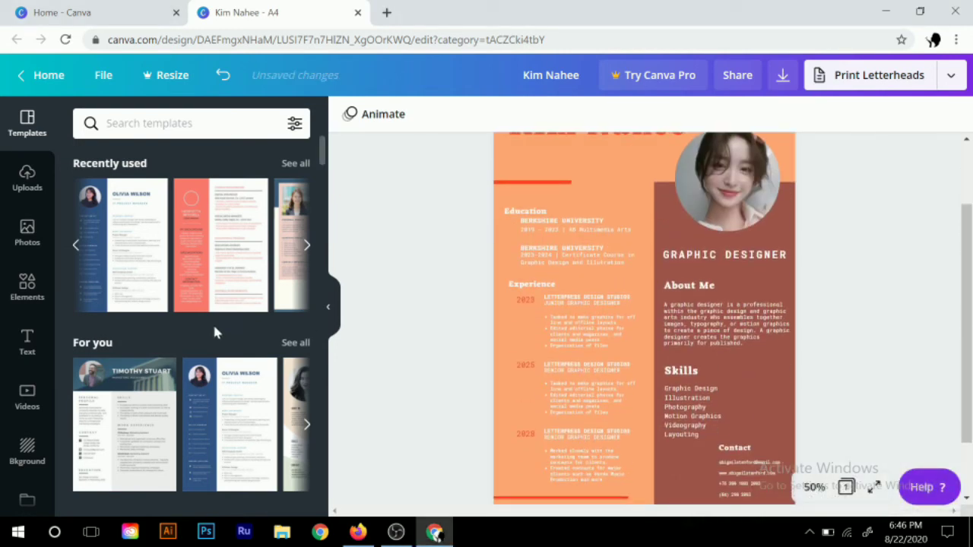
{"action": "left_click", "coordinate": [517, 213]}
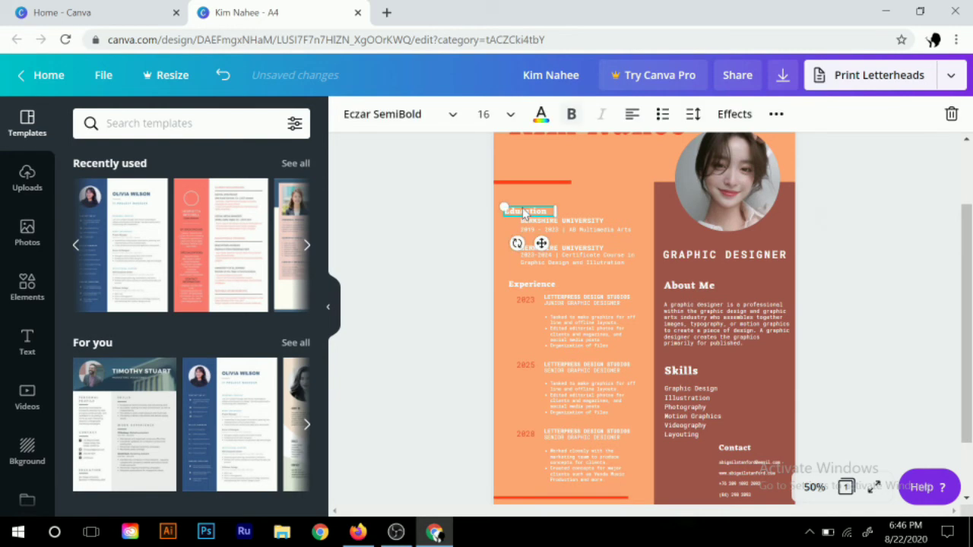
{"action": "left_click", "coordinate": [517, 212]}
{"action": "left_click_drag", "start_coordinate": [541, 243], "coordinate": [527, 202]}
{"action": "left_click", "coordinate": [445, 222]}
{"action": "scroll", "coordinate": [437, 247], "scroll_direction": "up", "scroll_amount": 1}
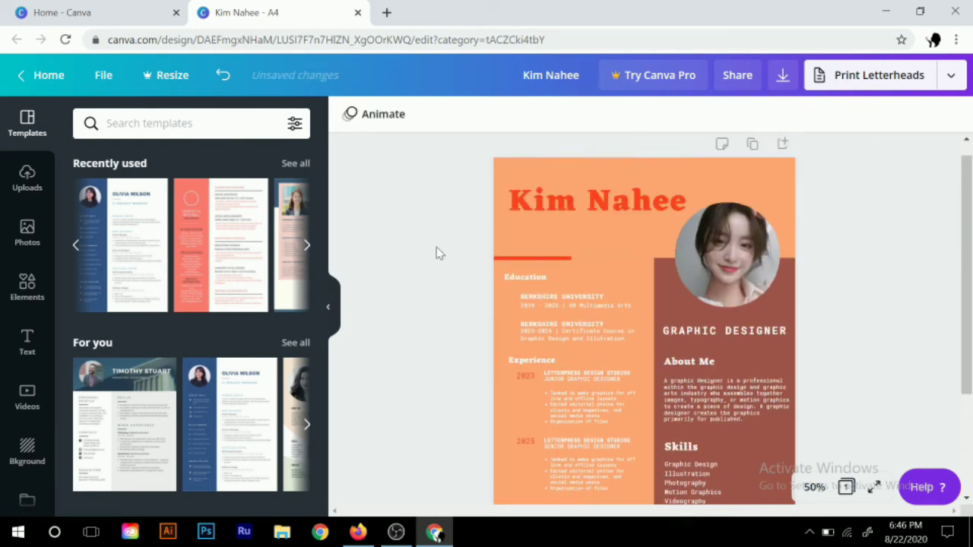
{"action": "scroll", "coordinate": [437, 247], "scroll_direction": "down", "scroll_amount": 1}
{"action": "scroll", "coordinate": [437, 247], "scroll_direction": "down", "scroll_amount": 2}
{"action": "scroll", "coordinate": [439, 257], "scroll_direction": "up", "scroll_amount": 2}
{"action": "scroll", "coordinate": [439, 258], "scroll_direction": "up", "scroll_amount": 1}
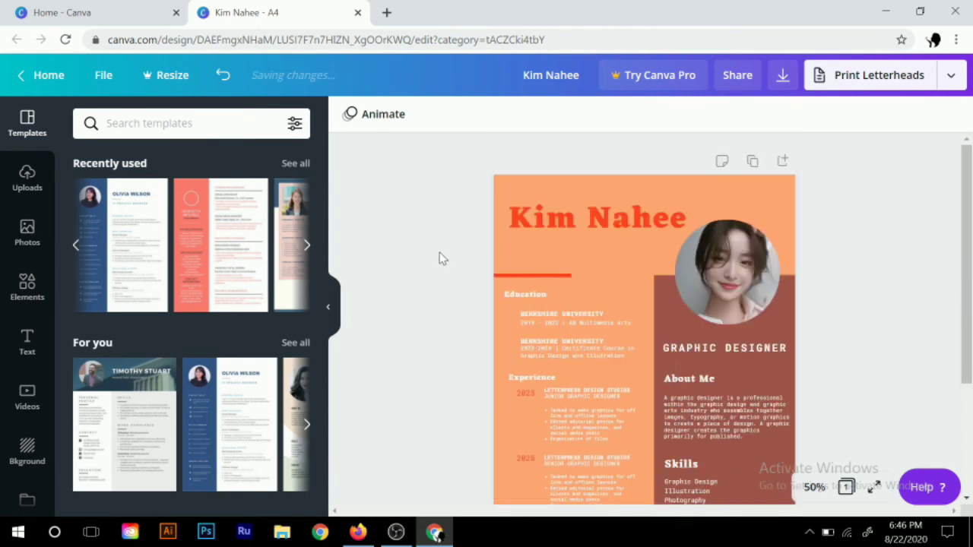
{"action": "left_click_drag", "start_coordinate": [591, 217], "coordinate": [585, 207]}
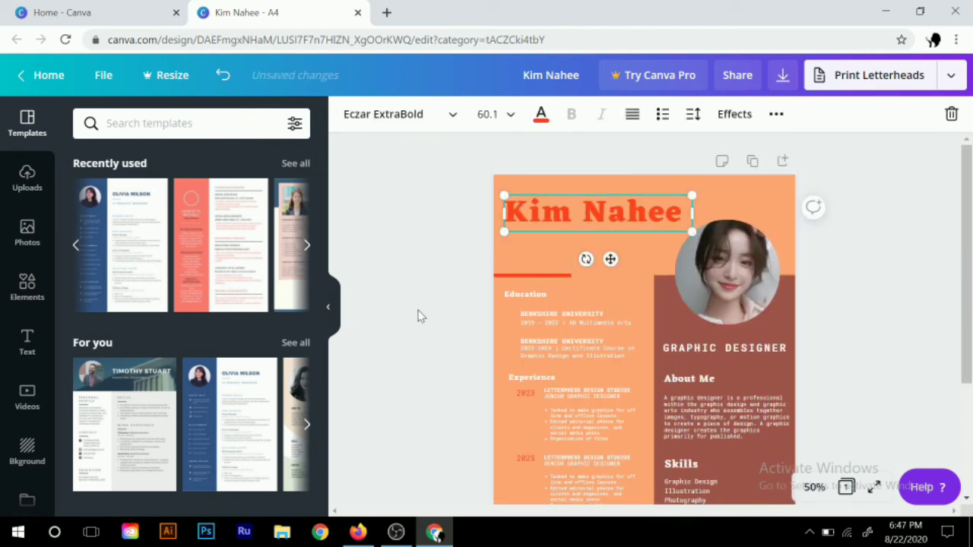
{"action": "left_click", "coordinate": [414, 340]}
Review the page and bring up the Elements library of icons and shapes
{"action": "scroll", "coordinate": [336, 358], "scroll_direction": "down", "scroll_amount": 2}
{"action": "scroll", "coordinate": [336, 358], "scroll_direction": "up", "scroll_amount": 2}
{"action": "scroll", "coordinate": [340, 358], "scroll_direction": "down", "scroll_amount": 1}
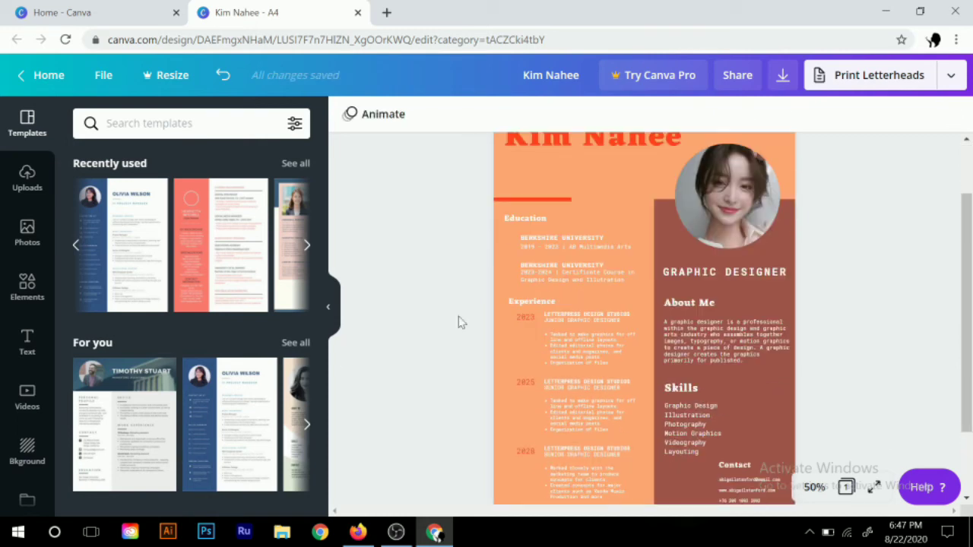
{"action": "scroll", "coordinate": [448, 316], "scroll_direction": "up", "scroll_amount": 1}
{"action": "scroll", "coordinate": [437, 323], "scroll_direction": "down", "scroll_amount": 1}
{"action": "scroll", "coordinate": [438, 323], "scroll_direction": "down", "scroll_amount": 1}
{"action": "scroll", "coordinate": [434, 321], "scroll_direction": "up", "scroll_amount": 1}
{"action": "left_click", "coordinate": [16, 307]}
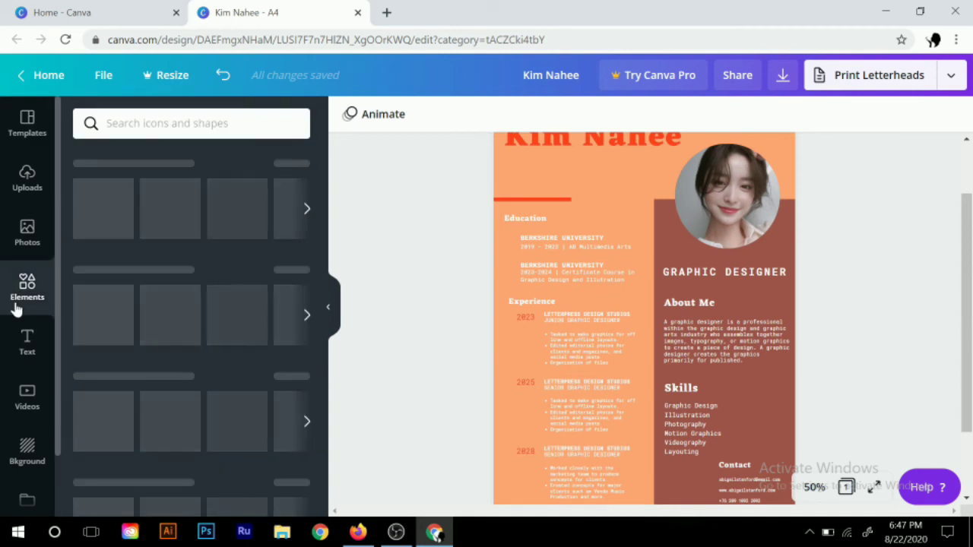
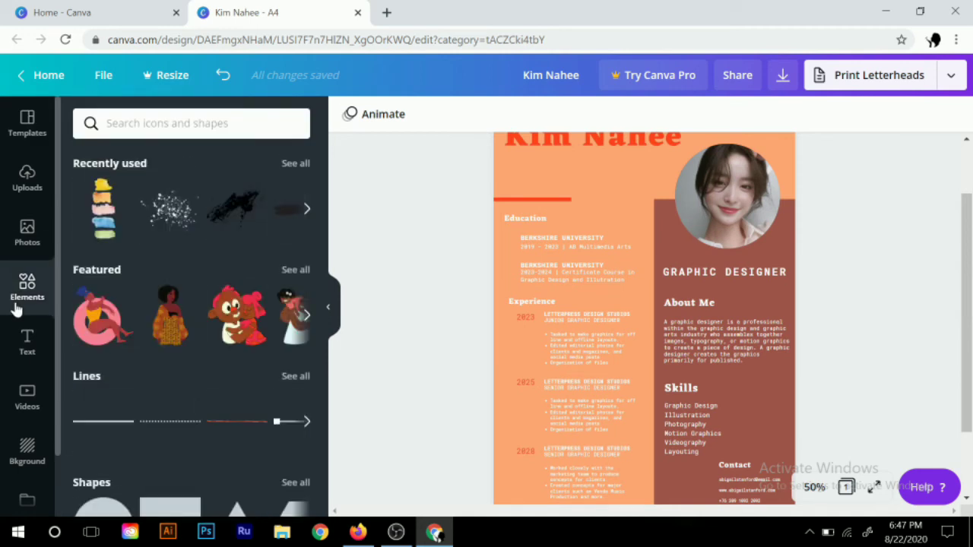
Add the sparkle splatter from Recently used and recolour it brown, then peach
{"action": "left_click", "coordinate": [173, 216]}
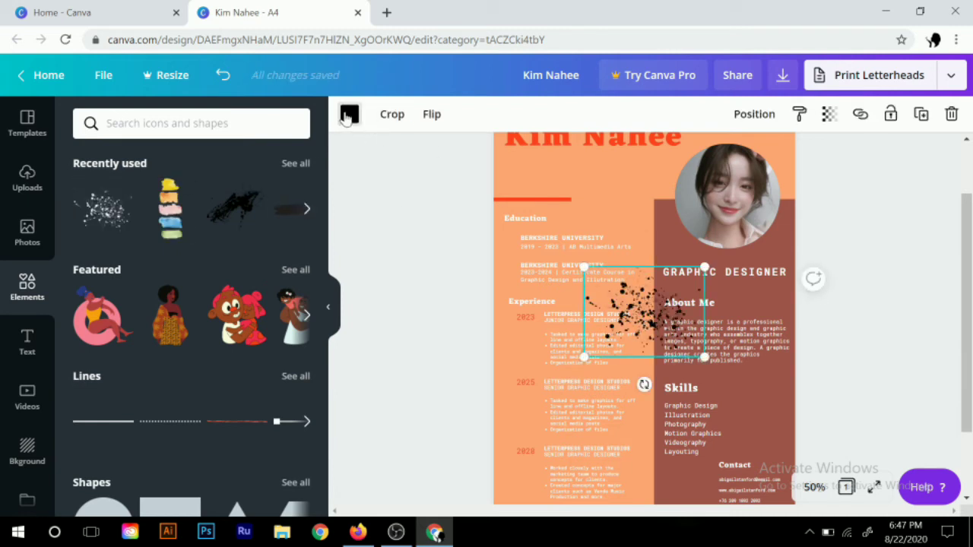
{"action": "left_click", "coordinate": [349, 114]}
{"action": "left_click", "coordinate": [129, 268]}
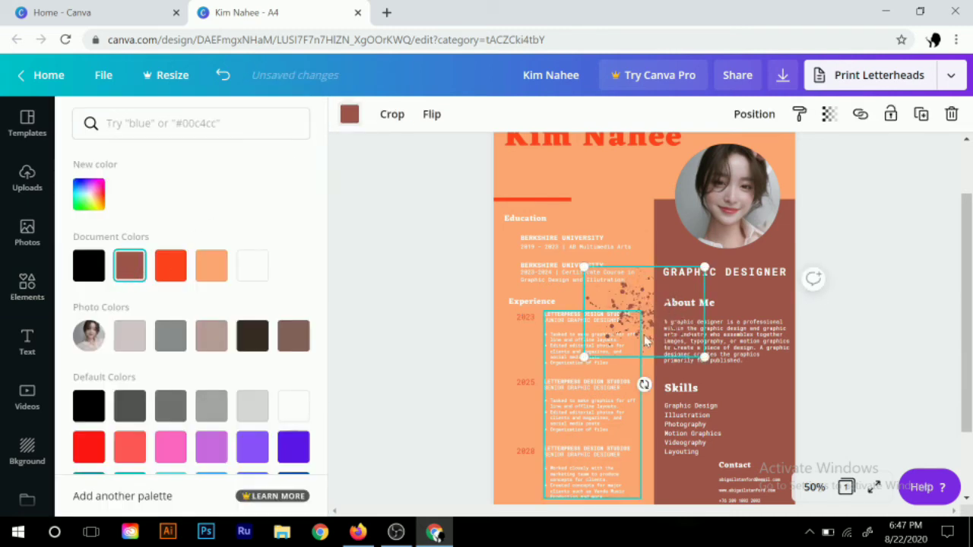
{"action": "mouse_move", "coordinate": [644, 335]}
{"action": "left_mouse_down"}
{"action": "mouse_move", "coordinate": [531, 204]}
{"action": "mouse_move", "coordinate": [563, 286]}
{"action": "mouse_move", "coordinate": [546, 280]}
{"action": "left_mouse_up"}
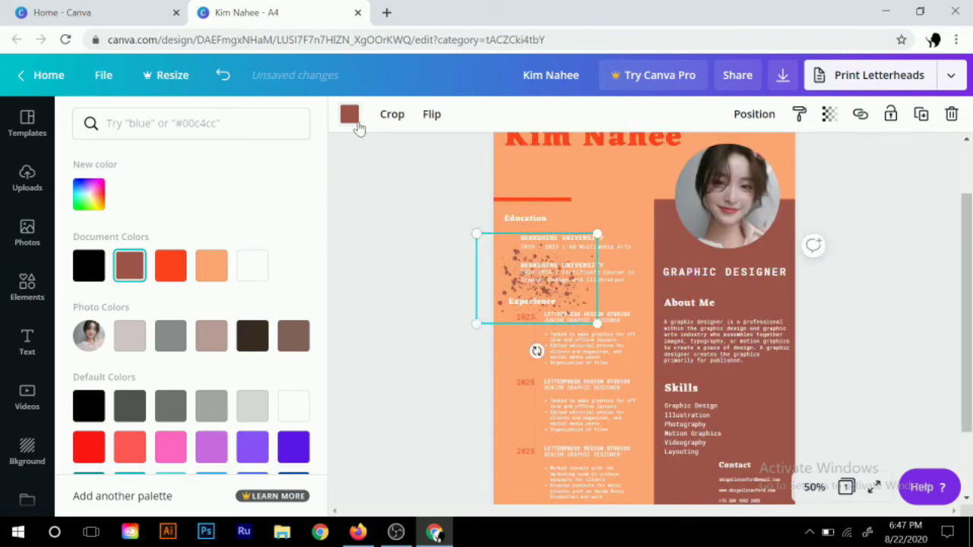
{"action": "left_click", "coordinate": [349, 113]}
{"action": "left_click", "coordinate": [349, 113]}
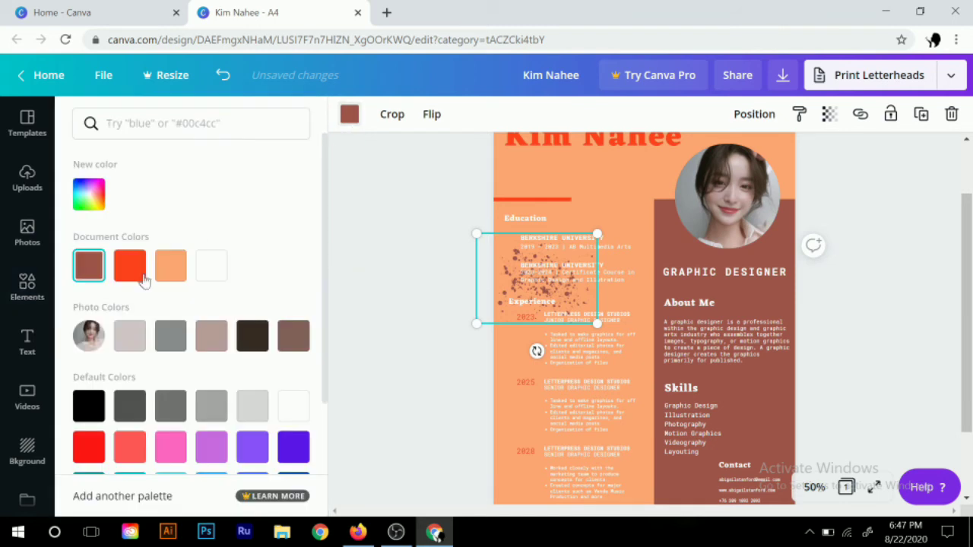
{"action": "left_click", "coordinate": [171, 264]}
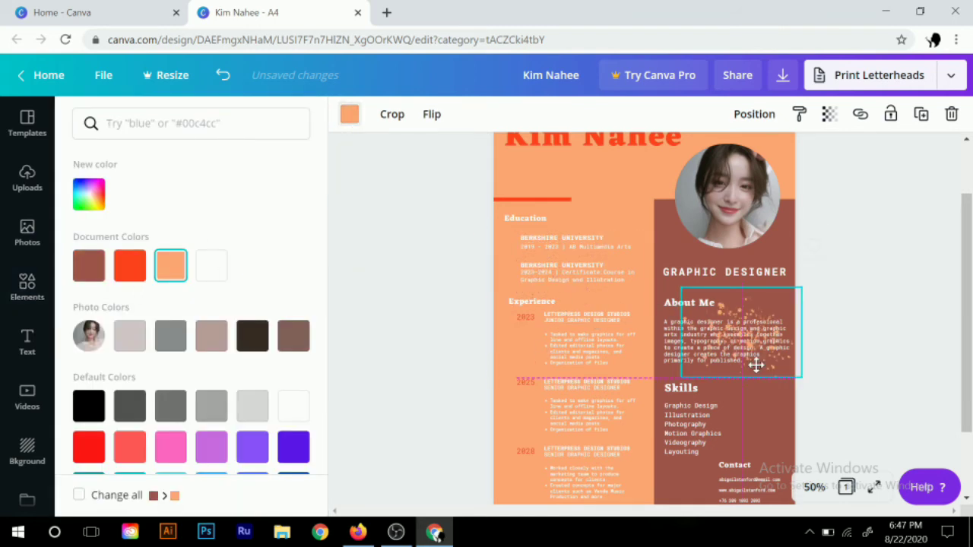
Shrink the splatter beside Skills, nudge Skills slightly up, then delete the splatter
{"action": "left_click_drag", "start_coordinate": [732, 336], "coordinate": [791, 426]}
{"action": "scroll", "coordinate": [578, 329], "scroll_direction": "down", "scroll_amount": 2}
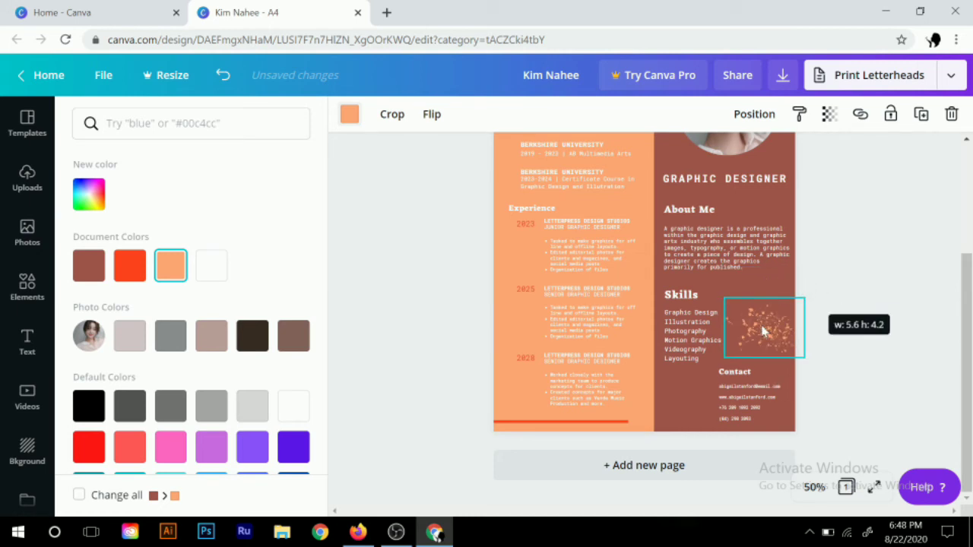
{"action": "left_click_drag", "start_coordinate": [848, 267], "coordinate": [807, 298]}
{"action": "mouse_move", "coordinate": [760, 328]}
{"action": "left_mouse_down"}
{"action": "mouse_move", "coordinate": [768, 320]}
{"action": "mouse_move", "coordinate": [758, 319]}
{"action": "left_mouse_up"}
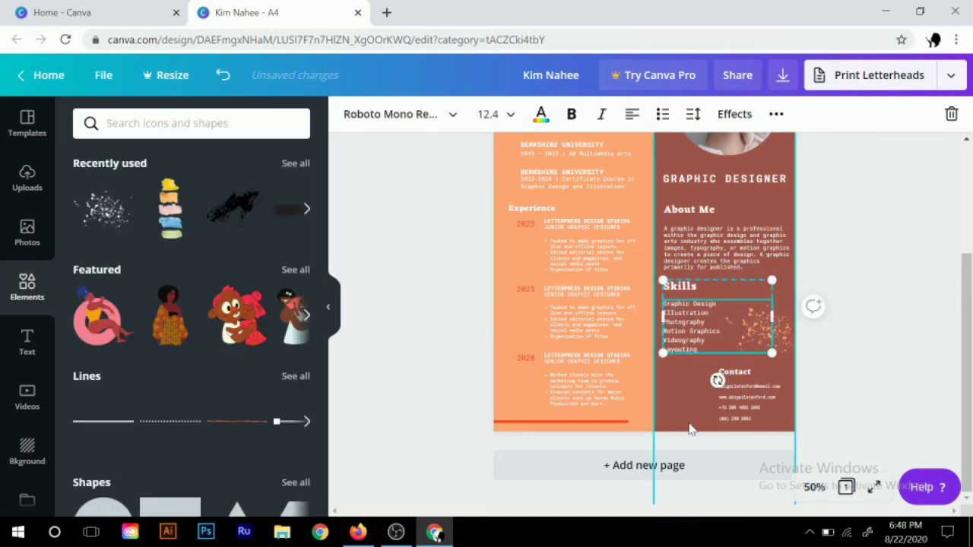
{"action": "left_click", "coordinate": [778, 348]}
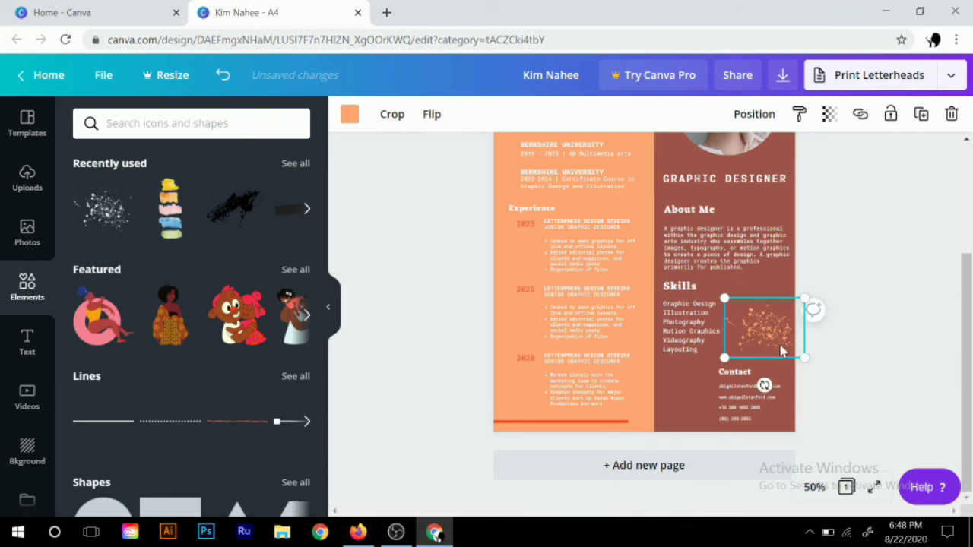
{"action": "key", "text": "Delete"}
{"action": "scroll", "coordinate": [261, 304], "scroll_direction": "down", "scroll_amount": 2}
{"action": "scroll", "coordinate": [260, 304], "scroll_direction": "down", "scroll_amount": 4}
{"action": "scroll", "coordinate": [261, 304], "scroll_direction": "down", "scroll_amount": 3}
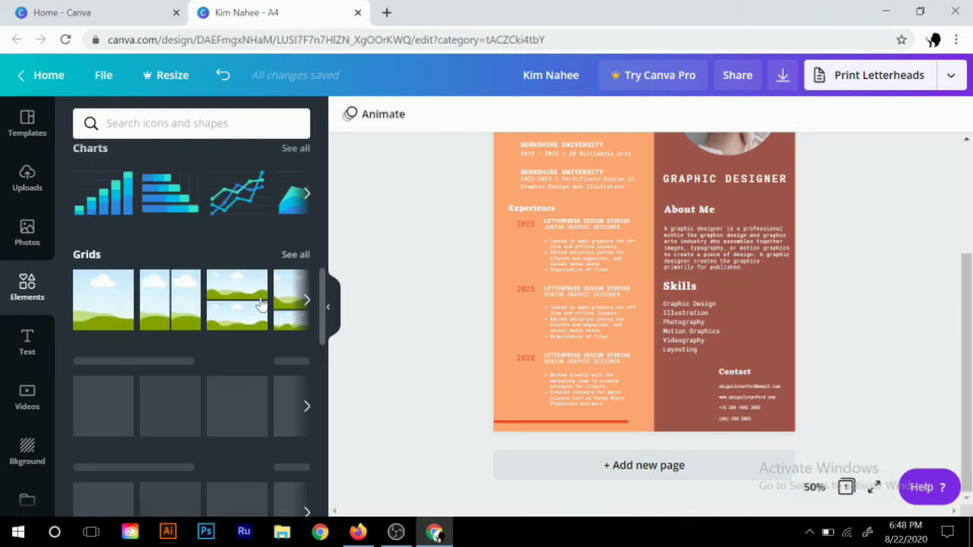
{"action": "scroll", "coordinate": [243, 308], "scroll_direction": "down", "scroll_amount": 1}
{"action": "scroll", "coordinate": [239, 304], "scroll_direction": "down", "scroll_amount": 5}
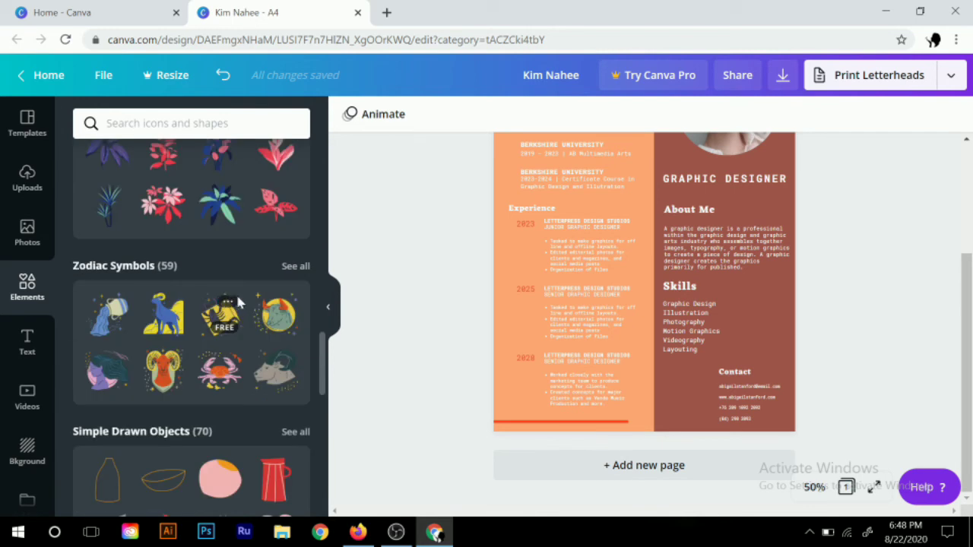
{"action": "scroll", "coordinate": [238, 303], "scroll_direction": "down", "scroll_amount": 5}
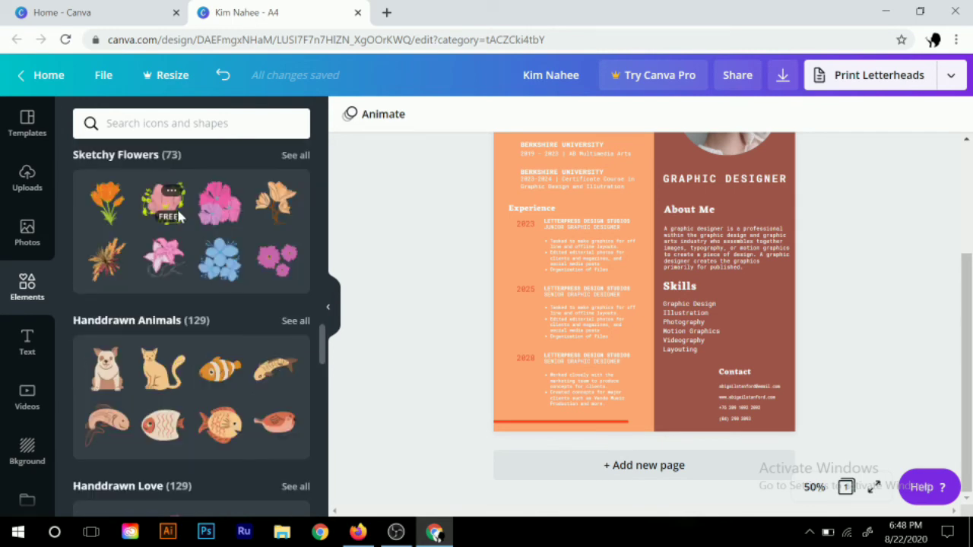
{"action": "scroll", "coordinate": [228, 221], "scroll_direction": "down", "scroll_amount": 5}
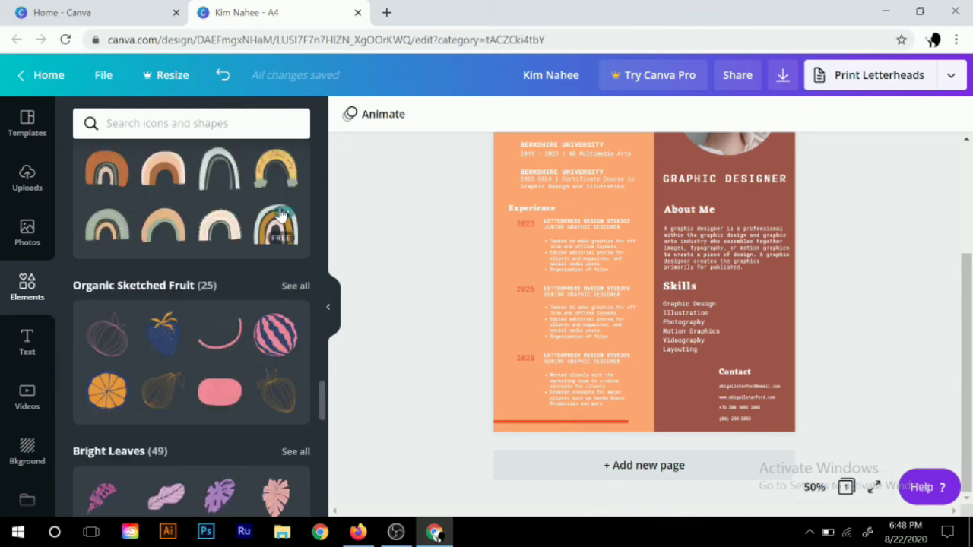
{"action": "scroll", "coordinate": [278, 217], "scroll_direction": "up", "scroll_amount": 1}
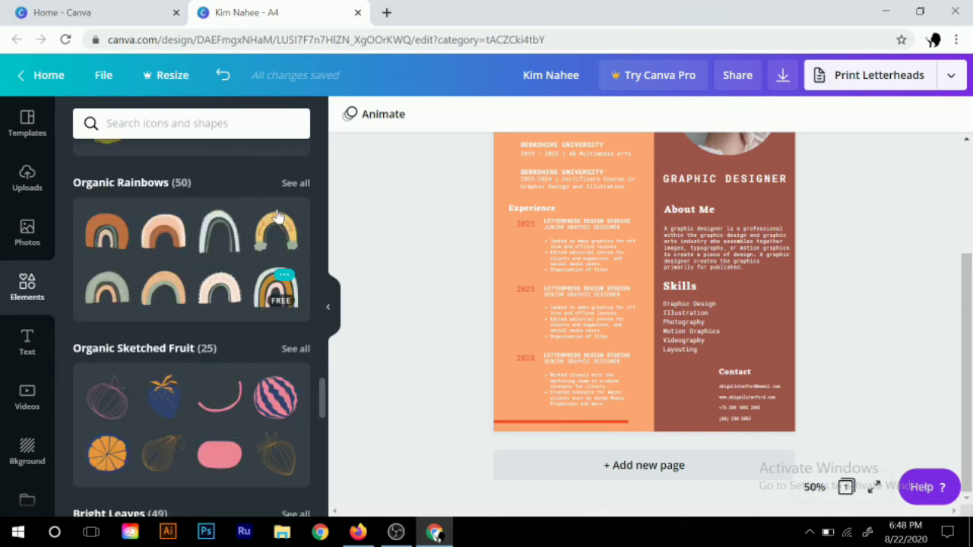
{"action": "scroll", "coordinate": [279, 216], "scroll_direction": "down", "scroll_amount": 5}
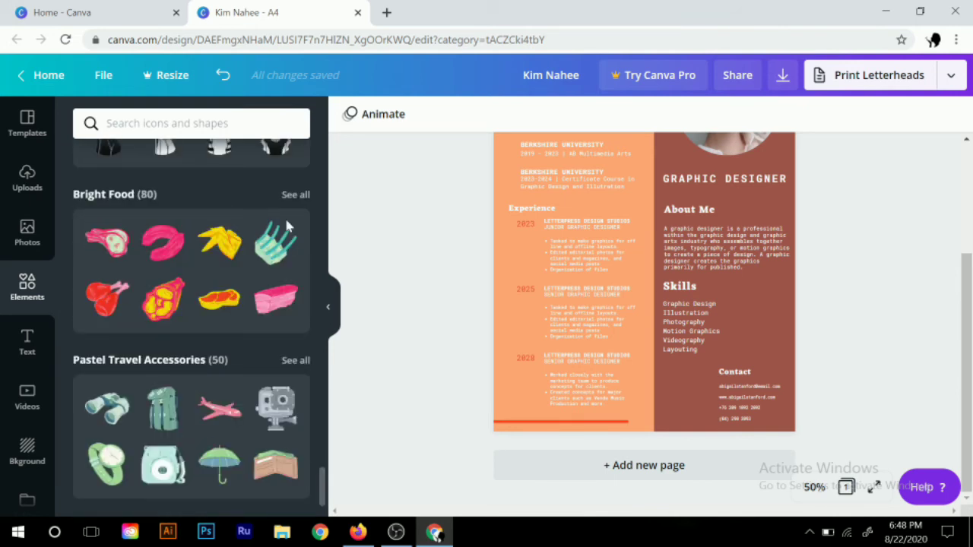
{"action": "scroll", "coordinate": [287, 226], "scroll_direction": "down", "scroll_amount": 5}
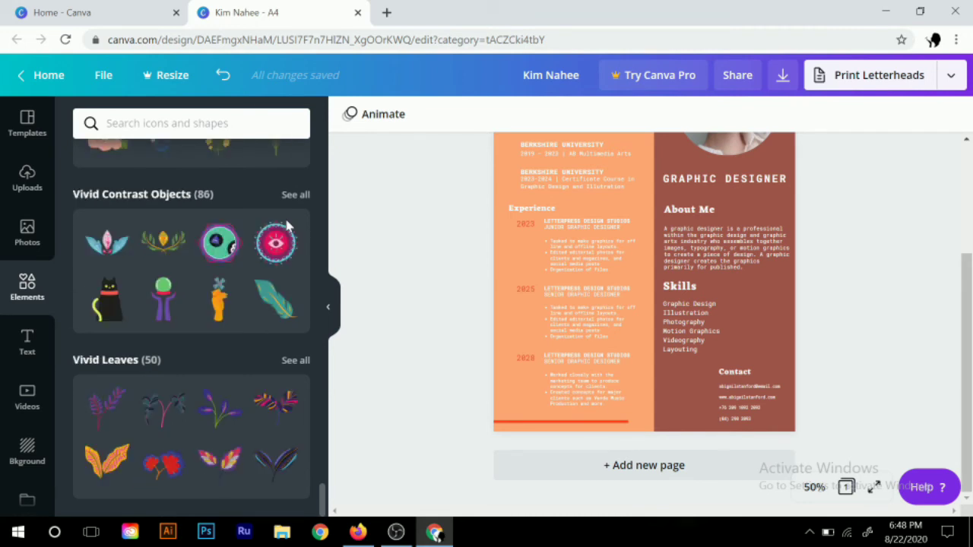
Search the graphics for 'shapes' and scroll the results
{"action": "left_click", "coordinate": [198, 123]}
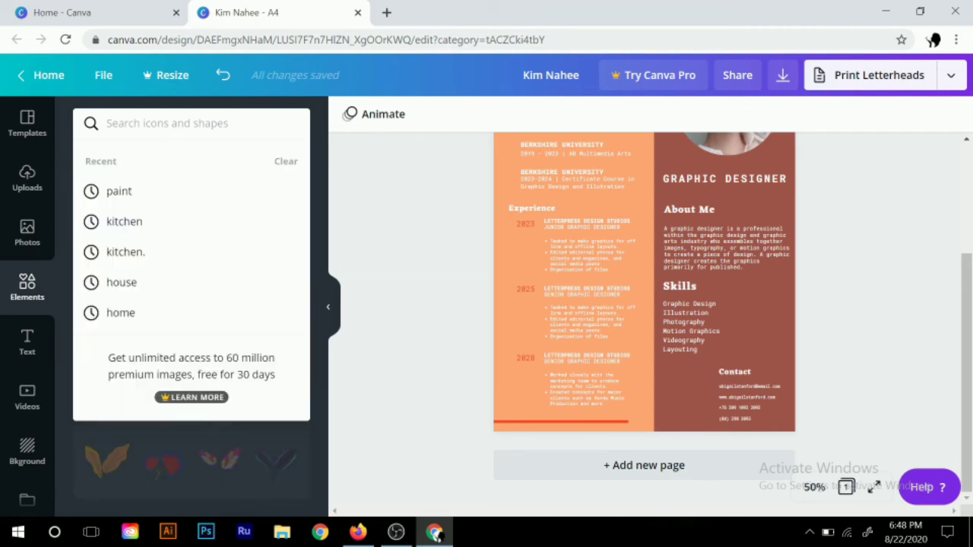
{"action": "type", "text": "shapes"}
{"action": "key", "text": "Return"}
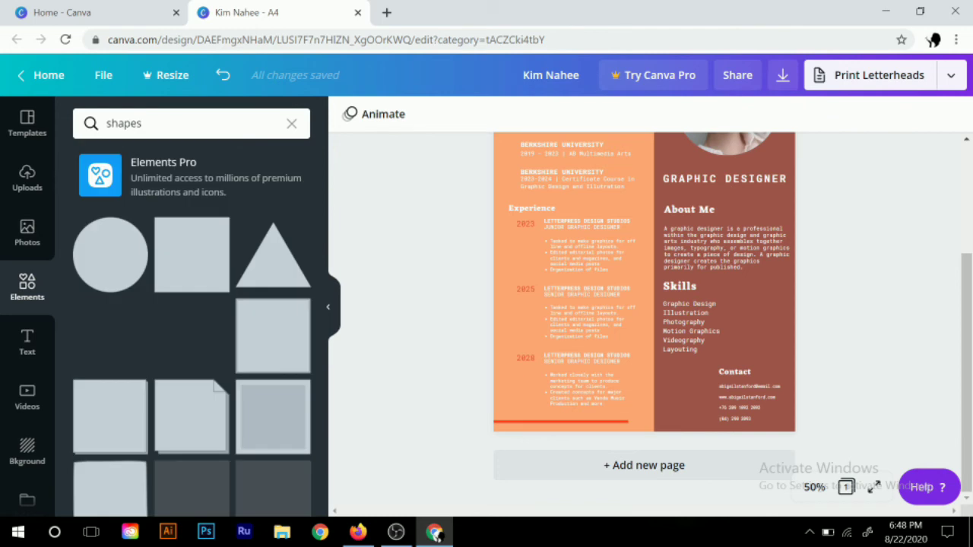
{"action": "scroll", "coordinate": [191, 319], "scroll_direction": "down", "scroll_amount": 5}
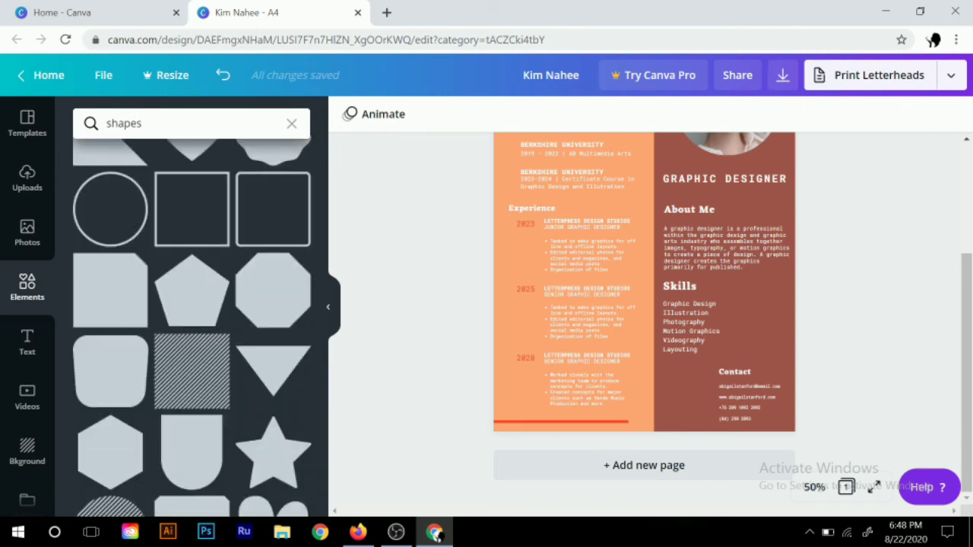
Replace the search with 'designs' and scroll the results
{"action": "key", "text": "ctrl+a"}
{"action": "type", "text": "desin"}
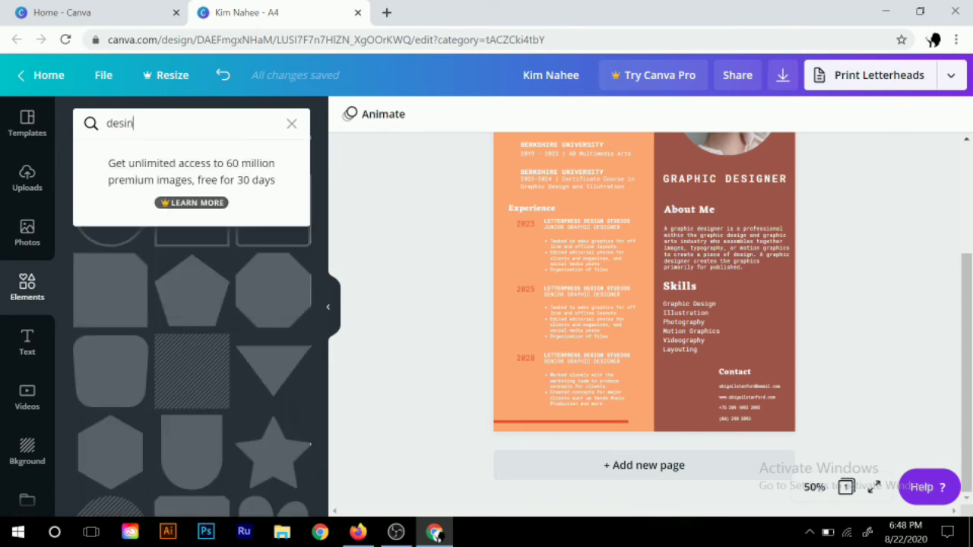
{"action": "type", "text": "gs"}
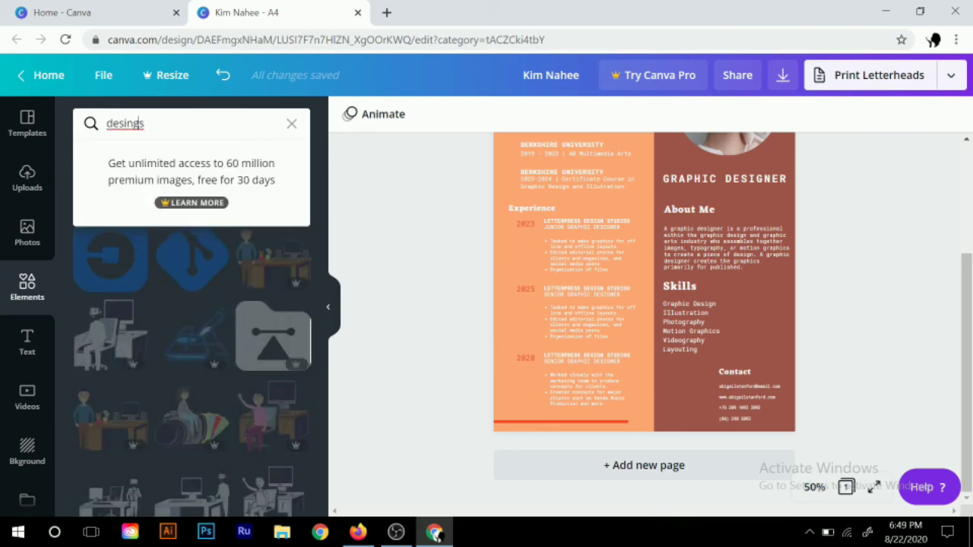
{"action": "key", "text": "BackSpace"}
{"action": "key", "text": "BackSpace"}
{"action": "key", "text": "BackSpace"}
{"action": "type", "text": "gns"}
{"action": "key", "text": "Return"}
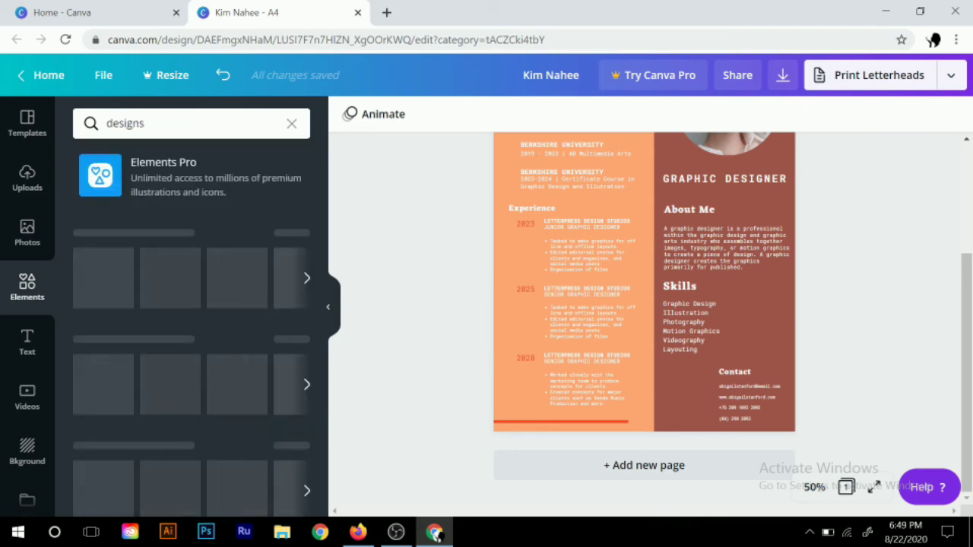
{"action": "scroll", "coordinate": [262, 485], "scroll_direction": "down", "scroll_amount": 3}
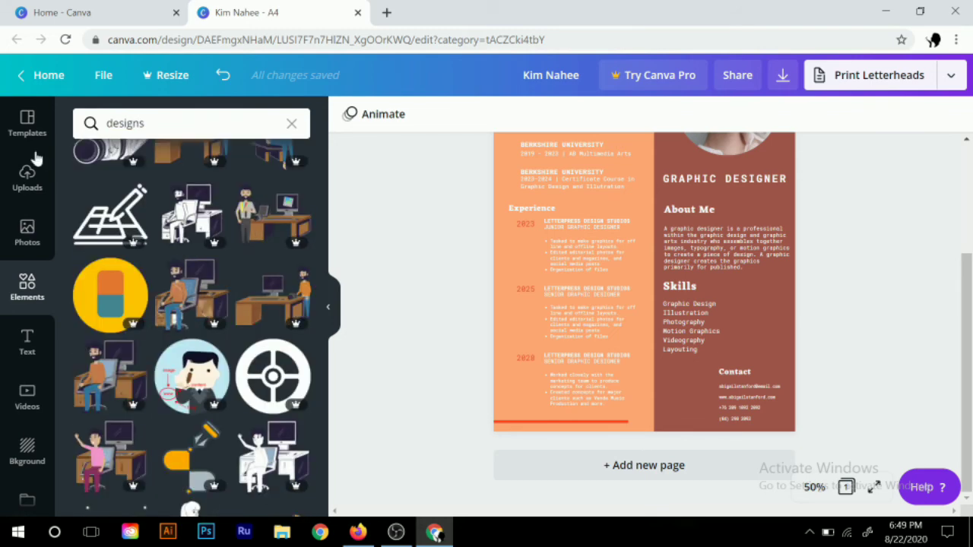
Clear the search and show all graphics in the Organic Rainbows collection
{"action": "key", "text": "BackSpace"}
{"action": "key", "text": "BackSpace"}
{"action": "key", "text": "BackSpace"}
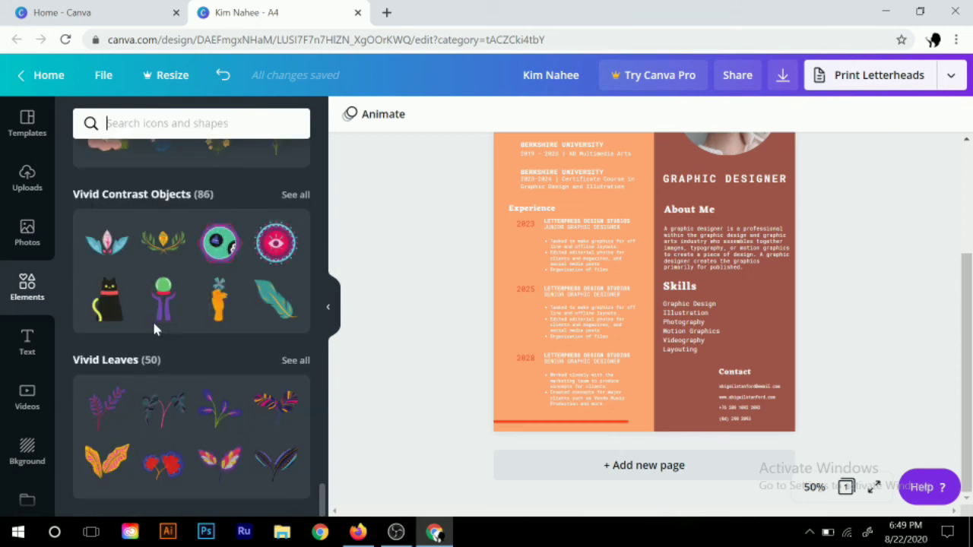
{"action": "scroll", "coordinate": [164, 330], "scroll_direction": "up", "scroll_amount": 4}
{"action": "scroll", "coordinate": [164, 330], "scroll_direction": "up", "scroll_amount": 4}
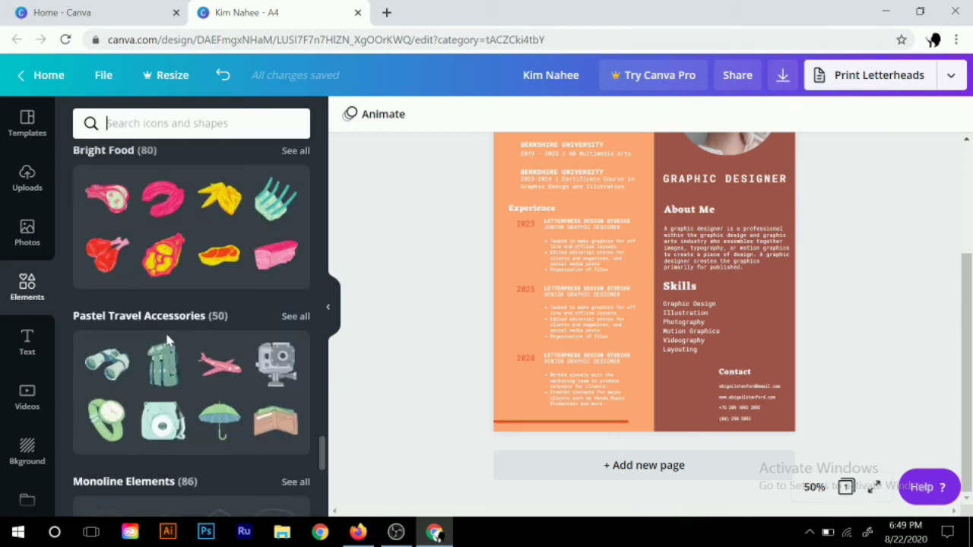
{"action": "scroll", "coordinate": [167, 335], "scroll_direction": "up", "scroll_amount": 1}
{"action": "scroll", "coordinate": [167, 339], "scroll_direction": "up", "scroll_amount": 4}
{"action": "scroll", "coordinate": [167, 339], "scroll_direction": "up", "scroll_amount": 4}
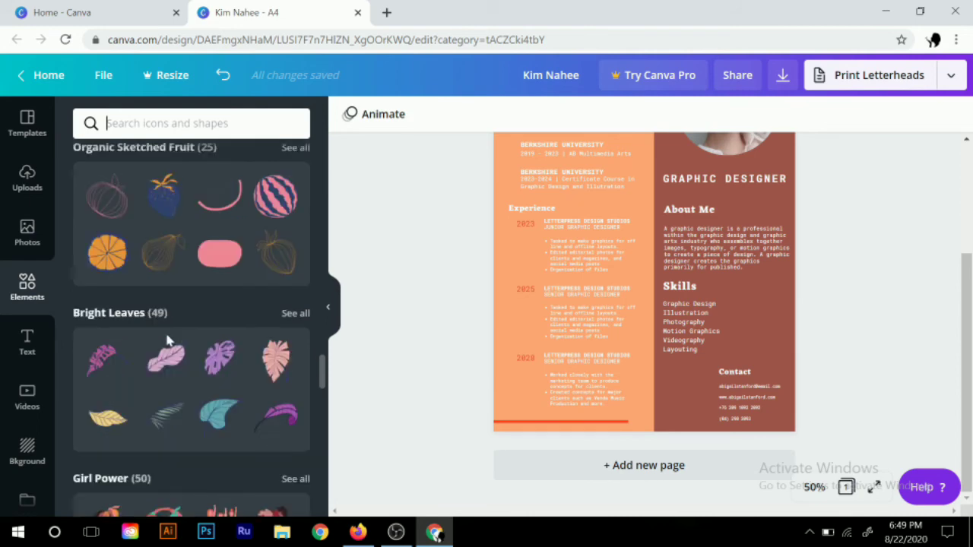
{"action": "scroll", "coordinate": [166, 339], "scroll_direction": "up", "scroll_amount": 1}
{"action": "scroll", "coordinate": [166, 341], "scroll_direction": "up", "scroll_amount": 1}
{"action": "left_click", "coordinate": [290, 205]}
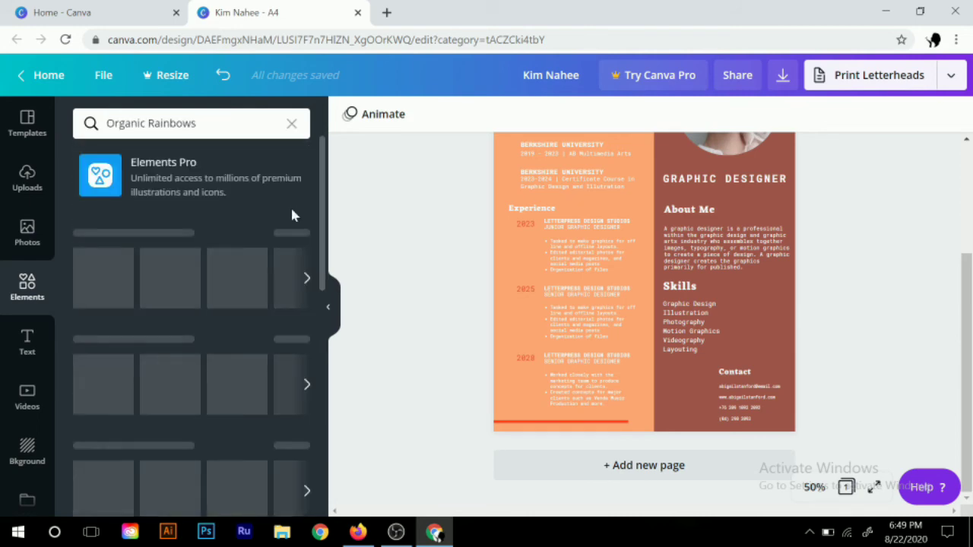
{"action": "scroll", "coordinate": [194, 308], "scroll_direction": "down", "scroll_amount": 2}
{"action": "scroll", "coordinate": [195, 310], "scroll_direction": "down", "scroll_amount": 3}
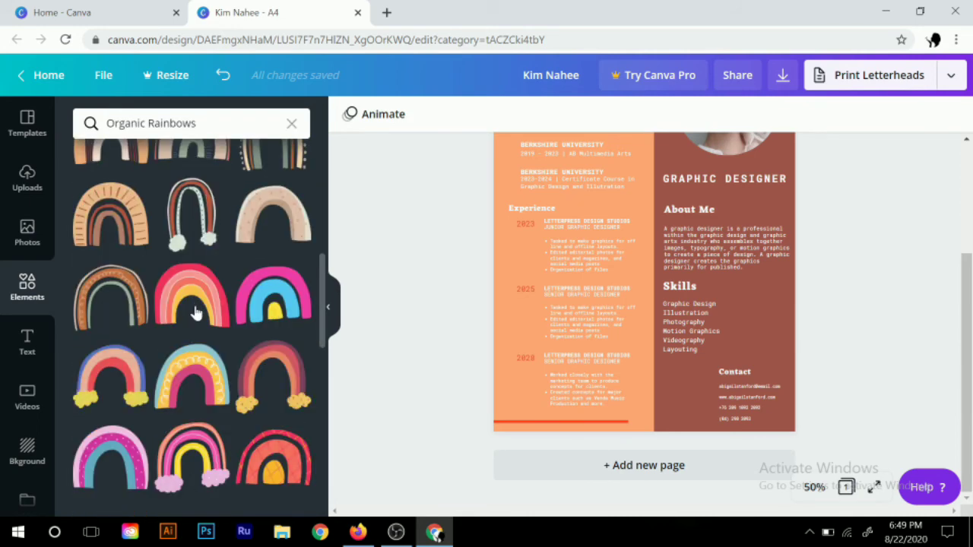
{"action": "scroll", "coordinate": [196, 311], "scroll_direction": "down", "scroll_amount": 3}
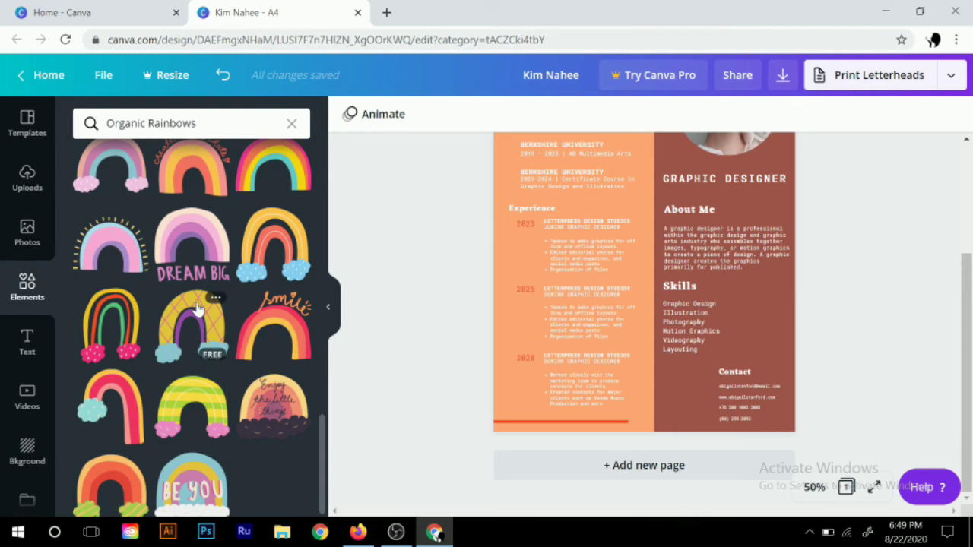
Scroll down through the resume categories in the Templates panel
{"action": "left_click", "coordinate": [25, 141]}
{"action": "scroll", "coordinate": [419, 419], "scroll_direction": "down", "scroll_amount": 5}
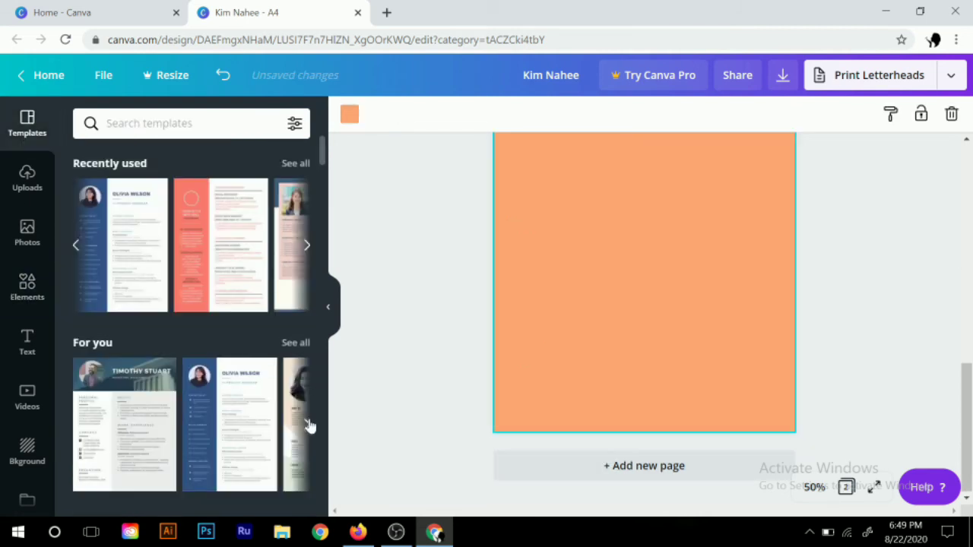
{"action": "scroll", "coordinate": [266, 402], "scroll_direction": "down", "scroll_amount": 5}
{"action": "scroll", "coordinate": [264, 403], "scroll_direction": "down", "scroll_amount": 3}
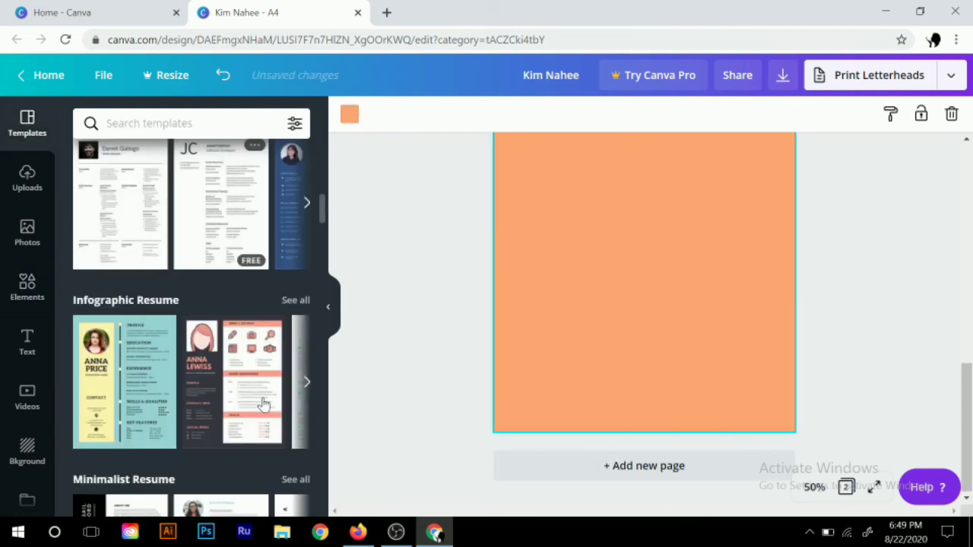
{"action": "scroll", "coordinate": [264, 403], "scroll_direction": "down", "scroll_amount": 5}
{"action": "scroll", "coordinate": [265, 404], "scroll_direction": "down", "scroll_amount": 3}
{"action": "scroll", "coordinate": [265, 404], "scroll_direction": "down", "scroll_amount": 5}
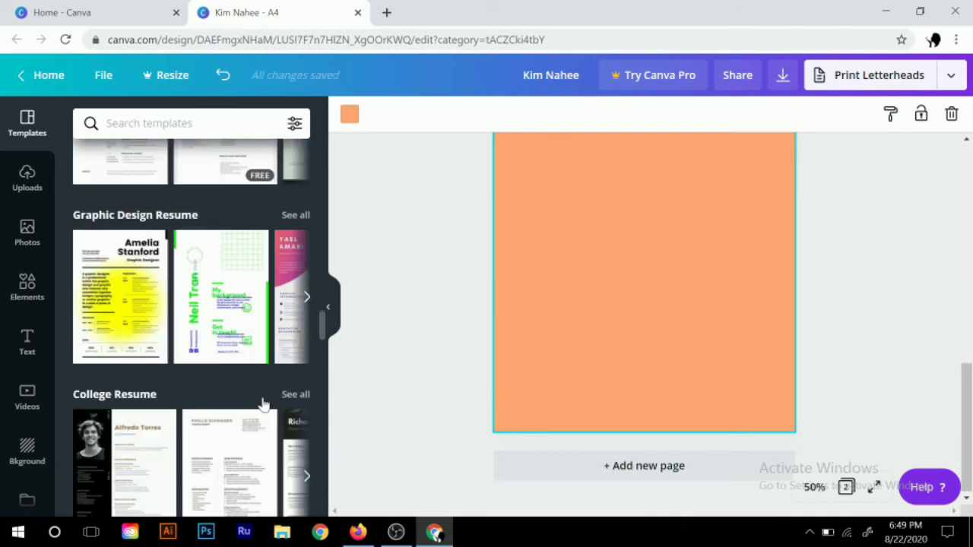
{"action": "scroll", "coordinate": [263, 403], "scroll_direction": "down", "scroll_amount": 5}
{"action": "scroll", "coordinate": [264, 403], "scroll_direction": "down", "scroll_amount": 5}
{"action": "scroll", "coordinate": [264, 404], "scroll_direction": "down", "scroll_amount": 5}
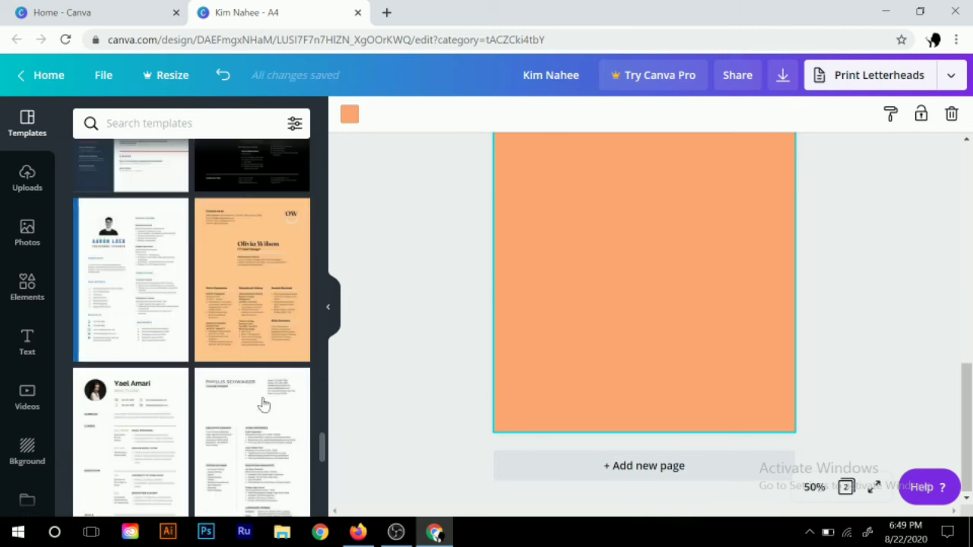
{"action": "scroll", "coordinate": [264, 404], "scroll_direction": "down", "scroll_amount": 5}
{"action": "scroll", "coordinate": [263, 403], "scroll_direction": "down", "scroll_amount": 5}
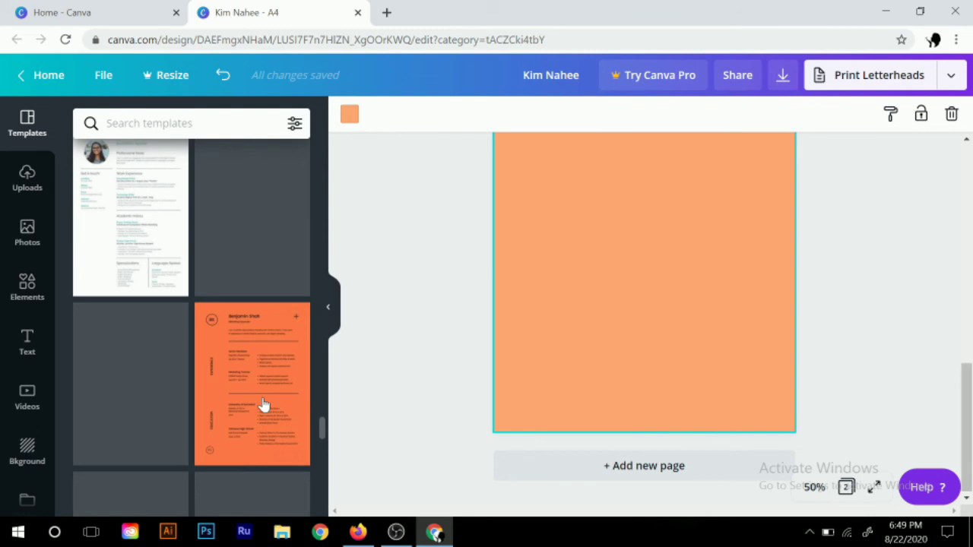
{"action": "scroll", "coordinate": [264, 404], "scroll_direction": "down", "scroll_amount": 5}
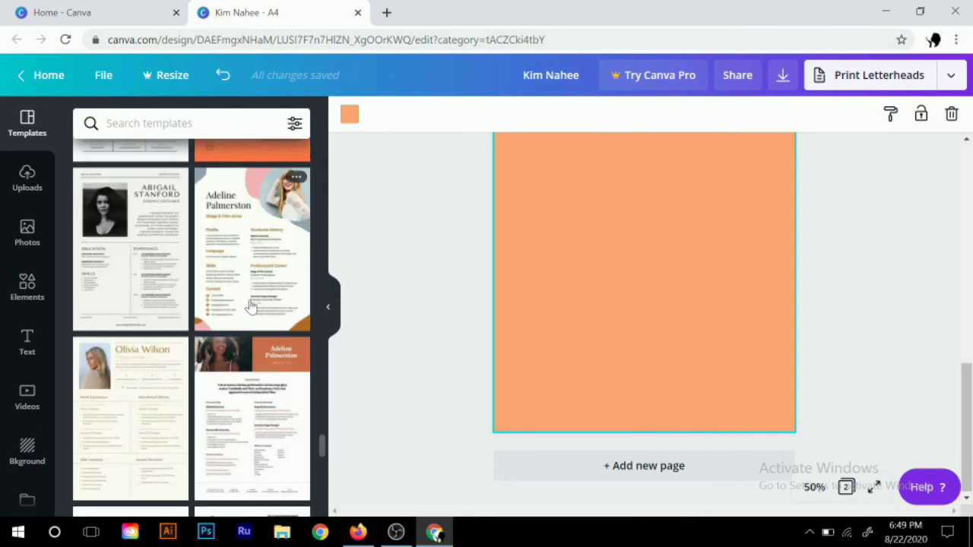
{"action": "scroll", "coordinate": [228, 380], "scroll_direction": "down", "scroll_amount": 5}
{"action": "scroll", "coordinate": [221, 400], "scroll_direction": "down", "scroll_amount": 2}
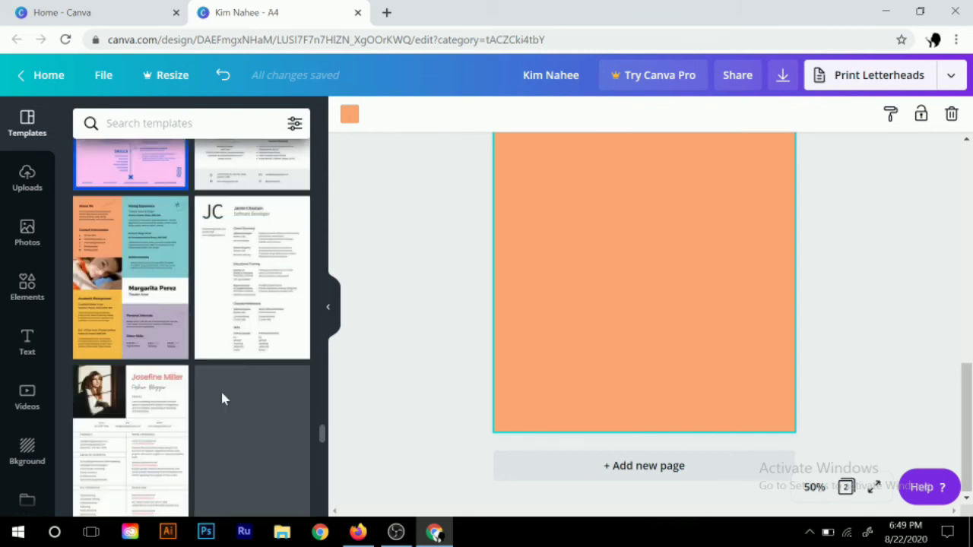
{"action": "scroll", "coordinate": [220, 389], "scroll_direction": "down", "scroll_amount": 5}
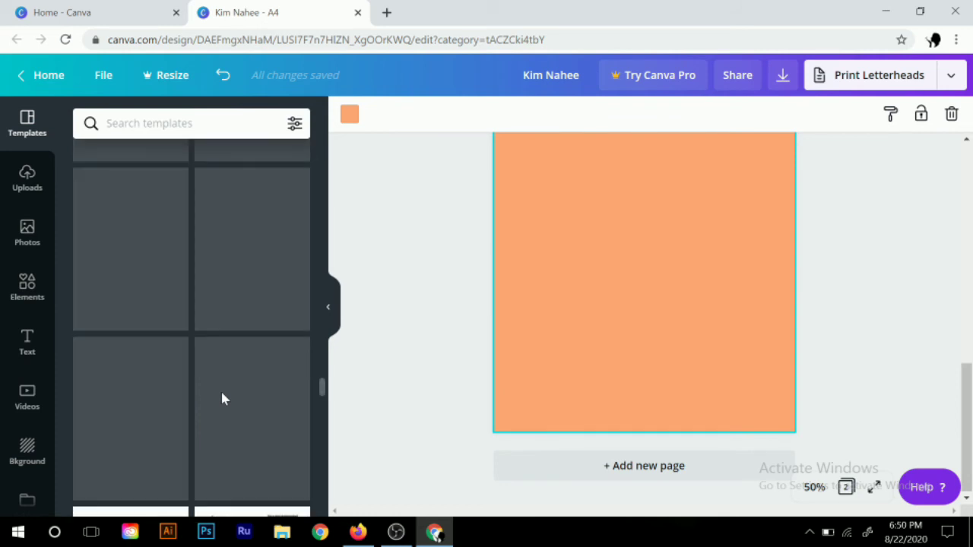
{"action": "left_click_drag", "start_coordinate": [321, 367], "coordinate": [320, 145]}
Page through recently used, infographic and creative resume templates, then switch to Elements
{"action": "left_click", "coordinate": [308, 245]}
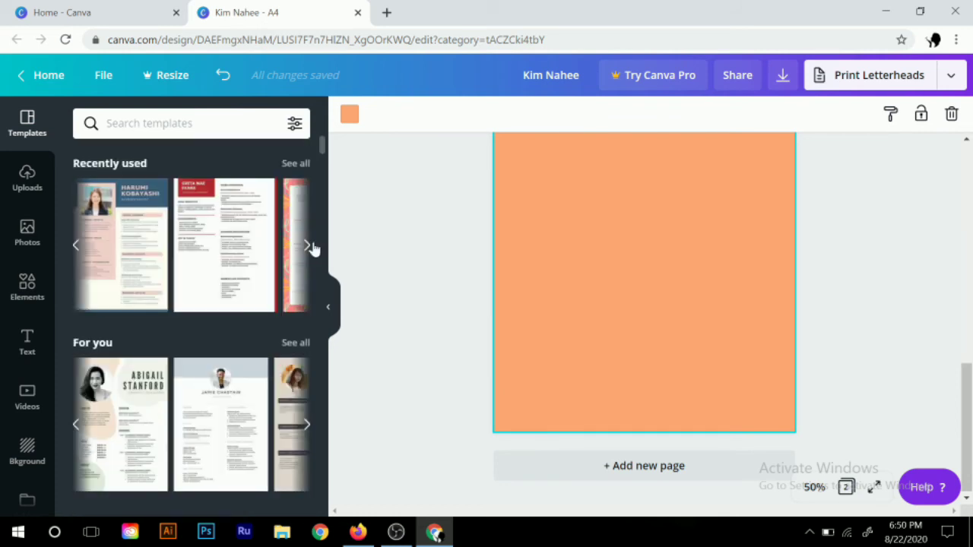
{"action": "scroll", "coordinate": [255, 282], "scroll_direction": "down", "scroll_amount": 5}
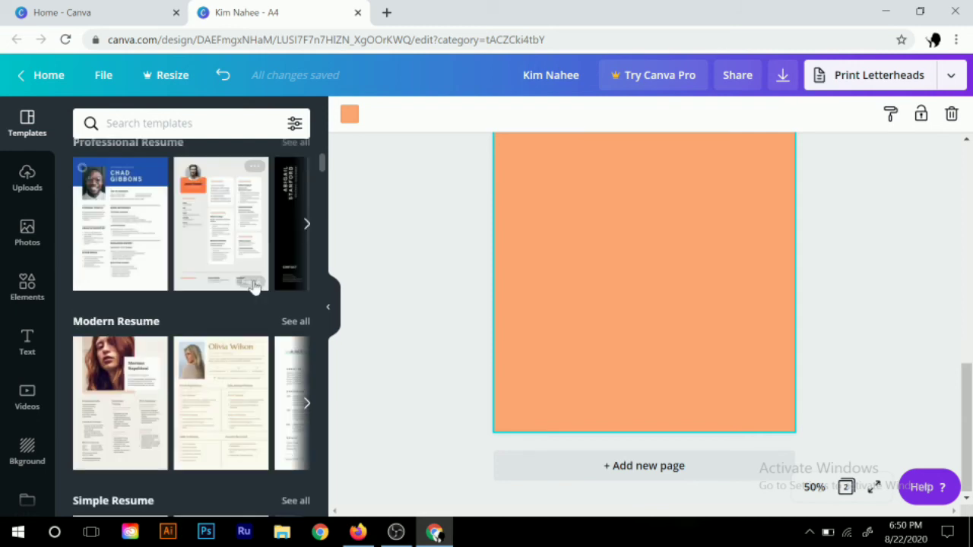
{"action": "scroll", "coordinate": [254, 285], "scroll_direction": "down", "scroll_amount": 5}
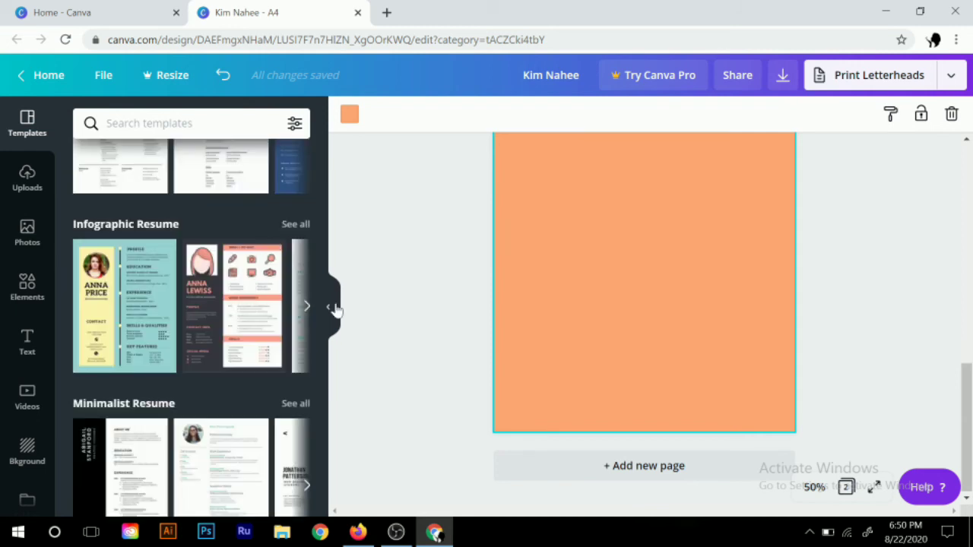
{"action": "left_click", "coordinate": [306, 308]}
{"action": "left_click", "coordinate": [306, 307]}
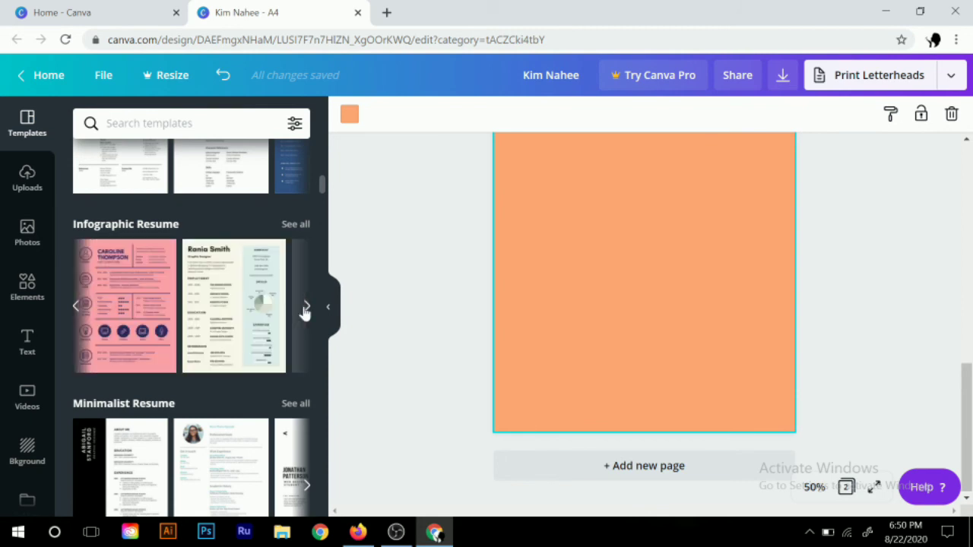
{"action": "left_click", "coordinate": [306, 307]}
{"action": "scroll", "coordinate": [304, 314], "scroll_direction": "down", "scroll_amount": 4}
{"action": "scroll", "coordinate": [300, 319], "scroll_direction": "down", "scroll_amount": 4}
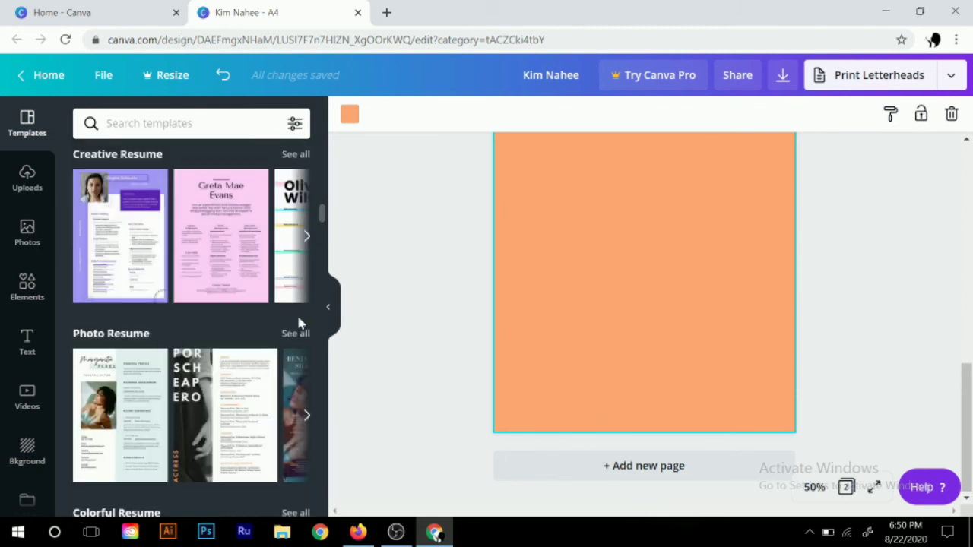
{"action": "left_click", "coordinate": [306, 238]}
{"action": "left_click", "coordinate": [307, 237]}
{"action": "left_click", "coordinate": [307, 237]}
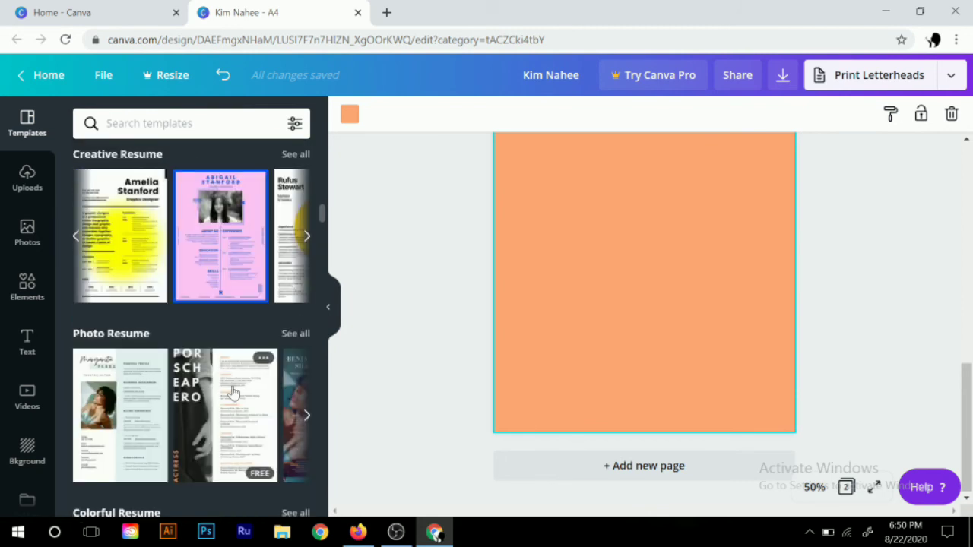
{"action": "scroll", "coordinate": [179, 394], "scroll_direction": "down", "scroll_amount": 5}
{"action": "scroll", "coordinate": [179, 394], "scroll_direction": "down", "scroll_amount": 5}
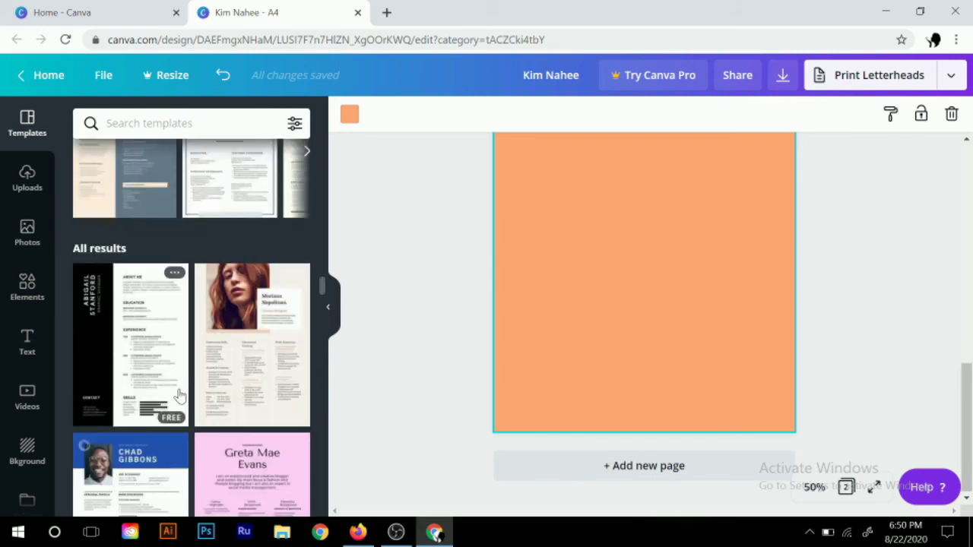
{"action": "scroll", "coordinate": [179, 394], "scroll_direction": "down", "scroll_amount": 3}
{"action": "scroll", "coordinate": [179, 394], "scroll_direction": "down", "scroll_amount": 2}
{"action": "scroll", "coordinate": [179, 394], "scroll_direction": "down", "scroll_amount": 4}
{"action": "scroll", "coordinate": [177, 398], "scroll_direction": "up", "scroll_amount": 2}
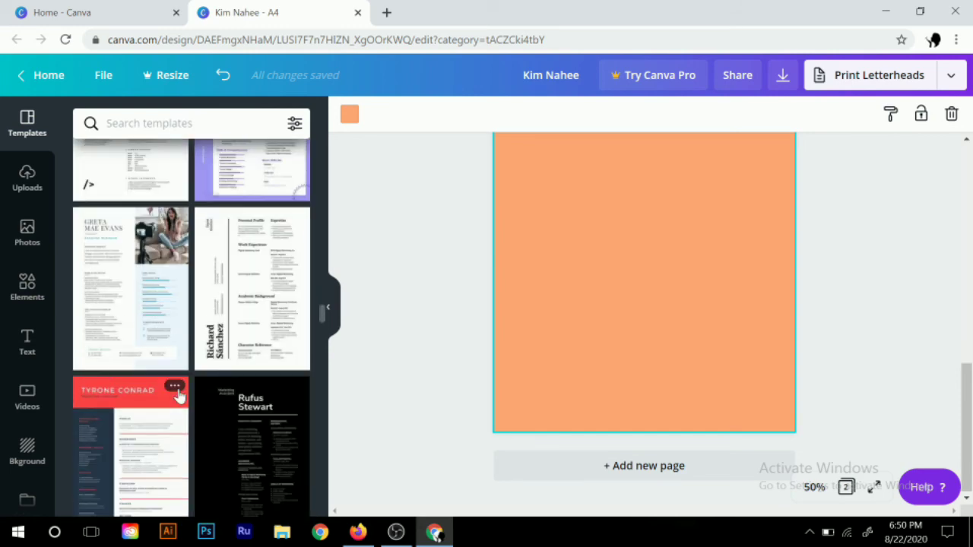
{"action": "left_click", "coordinate": [28, 289]}
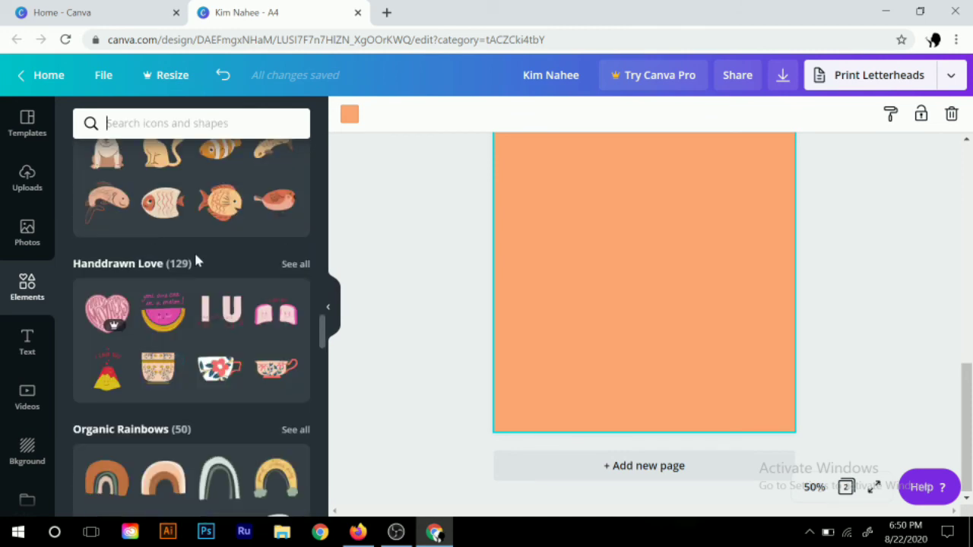
Show every graphic in the Handdrawn Love collection and browse it
{"action": "scroll", "coordinate": [196, 261], "scroll_direction": "up", "scroll_amount": 1}
{"action": "scroll", "coordinate": [196, 260], "scroll_direction": "up", "scroll_amount": 2}
{"action": "scroll", "coordinate": [196, 261], "scroll_direction": "down", "scroll_amount": 1}
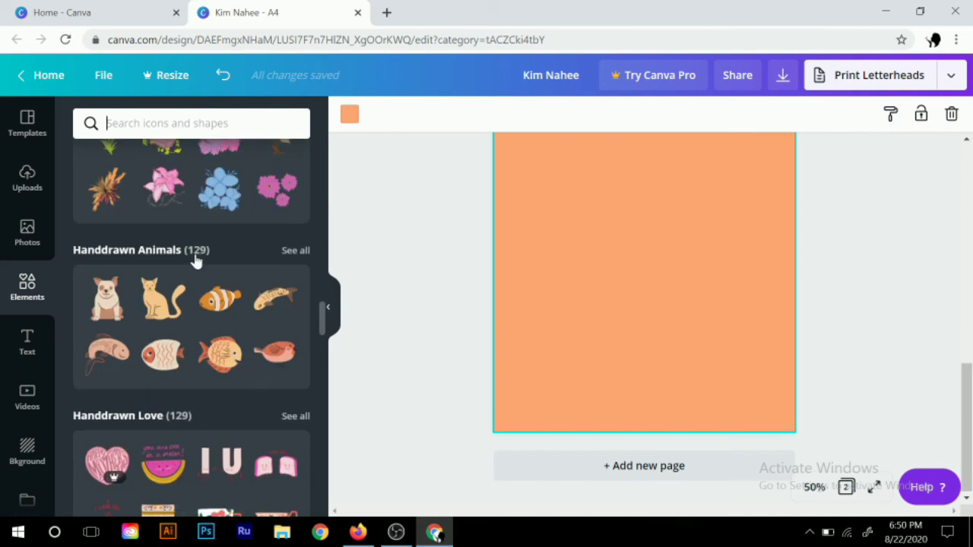
{"action": "scroll", "coordinate": [195, 260], "scroll_direction": "down", "scroll_amount": 1}
{"action": "left_click", "coordinate": [295, 342]}
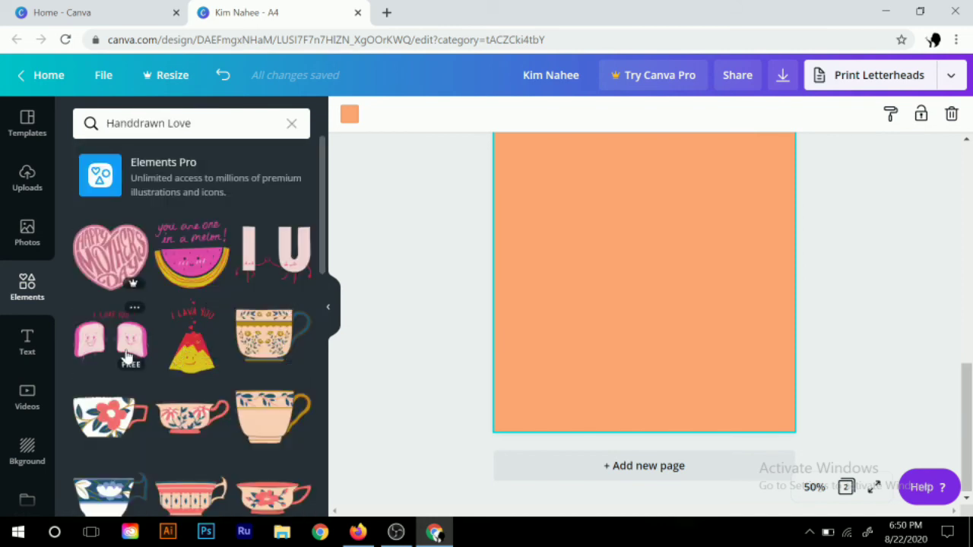
{"action": "scroll", "coordinate": [131, 350], "scroll_direction": "down", "scroll_amount": 3}
{"action": "scroll", "coordinate": [131, 346], "scroll_direction": "down", "scroll_amount": 2}
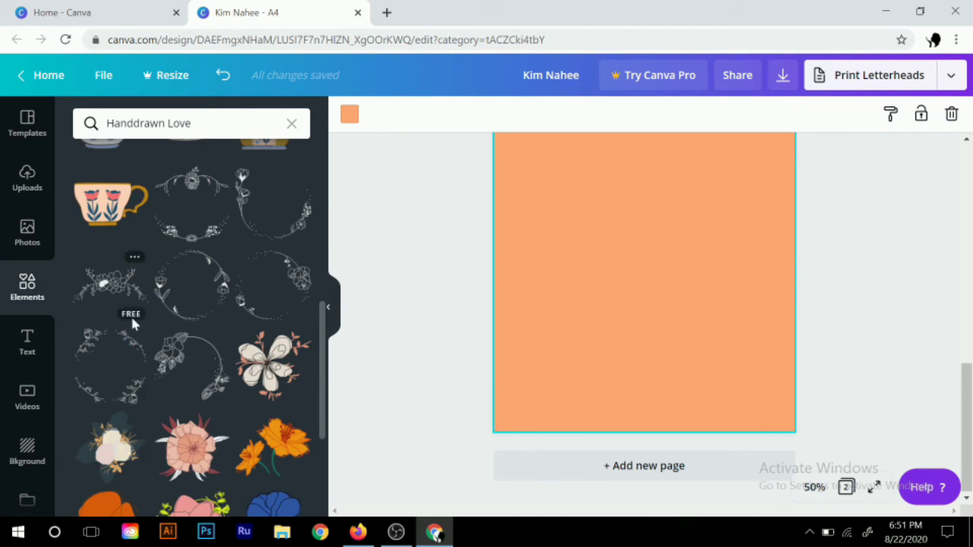
{"action": "scroll", "coordinate": [131, 323], "scroll_direction": "up", "scroll_amount": 3}
{"action": "scroll", "coordinate": [462, 360], "scroll_direction": "up", "scroll_amount": 4}
{"action": "scroll", "coordinate": [561, 339], "scroll_direction": "down", "scroll_amount": 1}
{"action": "scroll", "coordinate": [212, 416], "scroll_direction": "down", "scroll_amount": 1}
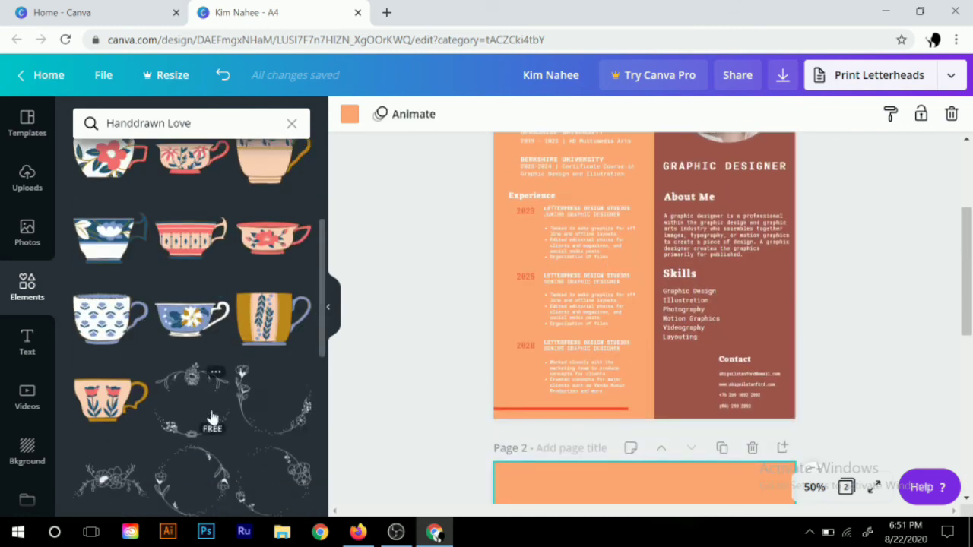
{"action": "scroll", "coordinate": [212, 416], "scroll_direction": "down", "scroll_amount": 3}
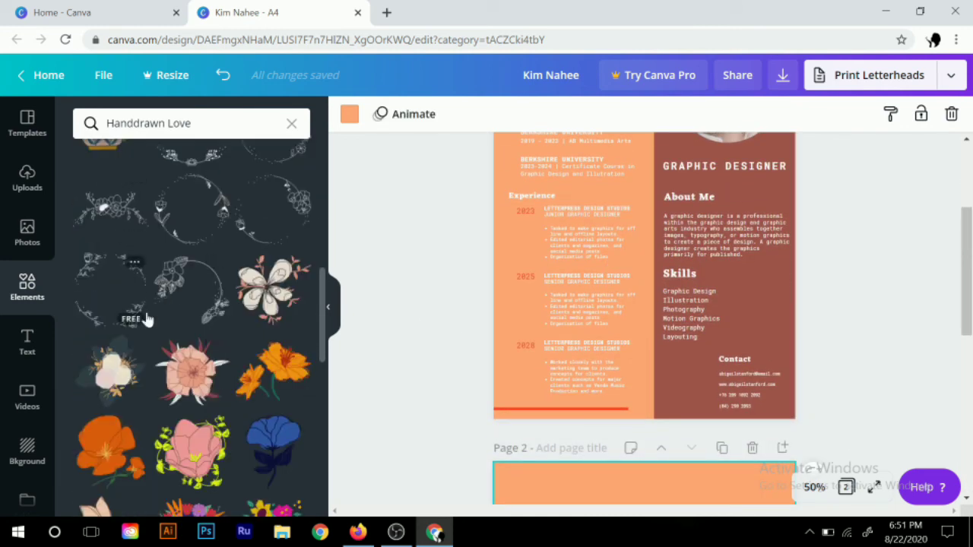
{"action": "scroll", "coordinate": [148, 319], "scroll_direction": "up", "scroll_amount": 1}
{"action": "scroll", "coordinate": [337, 358], "scroll_direction": "up", "scroll_amount": 2}
{"action": "scroll", "coordinate": [337, 358], "scroll_direction": "down", "scroll_amount": 1}
Try a floral wreath and a striped heart on the resume, removing both
{"action": "left_click", "coordinate": [110, 372]}
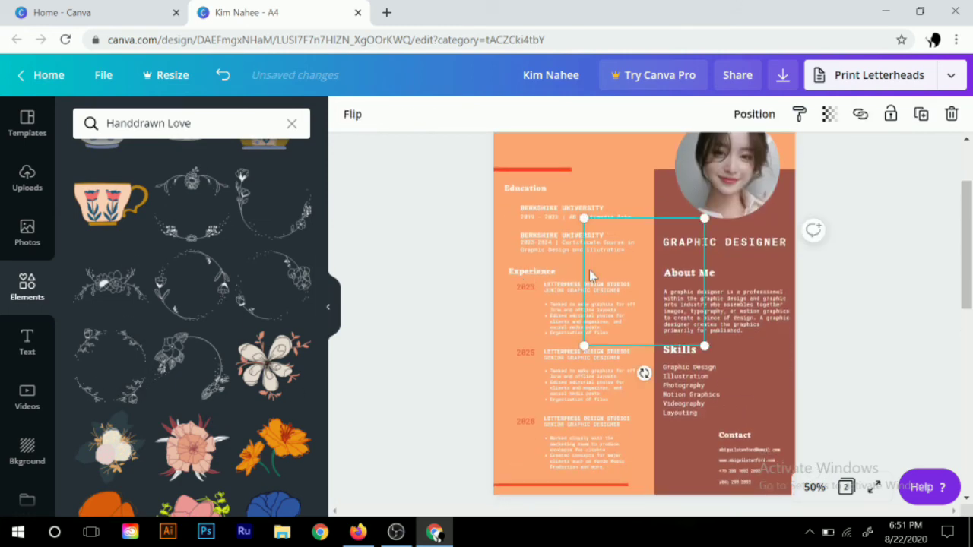
{"action": "key", "text": "ctrl+z"}
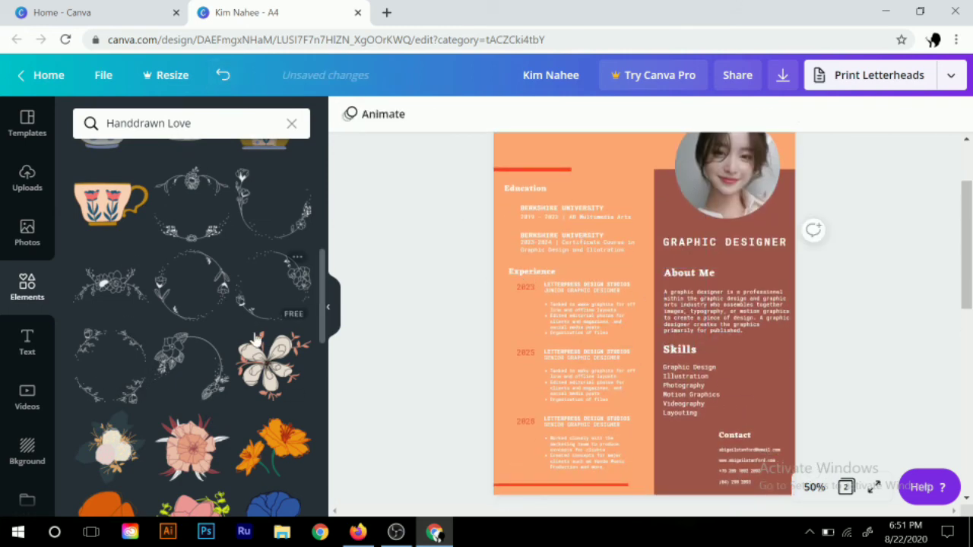
{"action": "scroll", "coordinate": [256, 339], "scroll_direction": "down", "scroll_amount": 5}
{"action": "scroll", "coordinate": [241, 373], "scroll_direction": "down", "scroll_amount": 2}
{"action": "scroll", "coordinate": [241, 382], "scroll_direction": "down", "scroll_amount": 5}
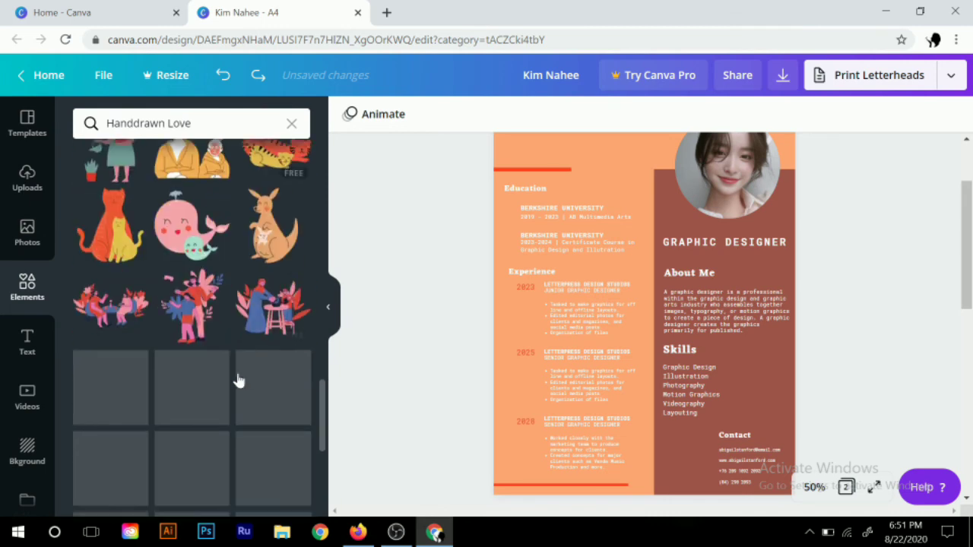
{"action": "scroll", "coordinate": [238, 380], "scroll_direction": "down", "scroll_amount": 1}
{"action": "scroll", "coordinate": [238, 380], "scroll_direction": "down", "scroll_amount": 3}
{"action": "scroll", "coordinate": [238, 380], "scroll_direction": "down", "scroll_amount": 3}
{"action": "scroll", "coordinate": [238, 380], "scroll_direction": "down", "scroll_amount": 2}
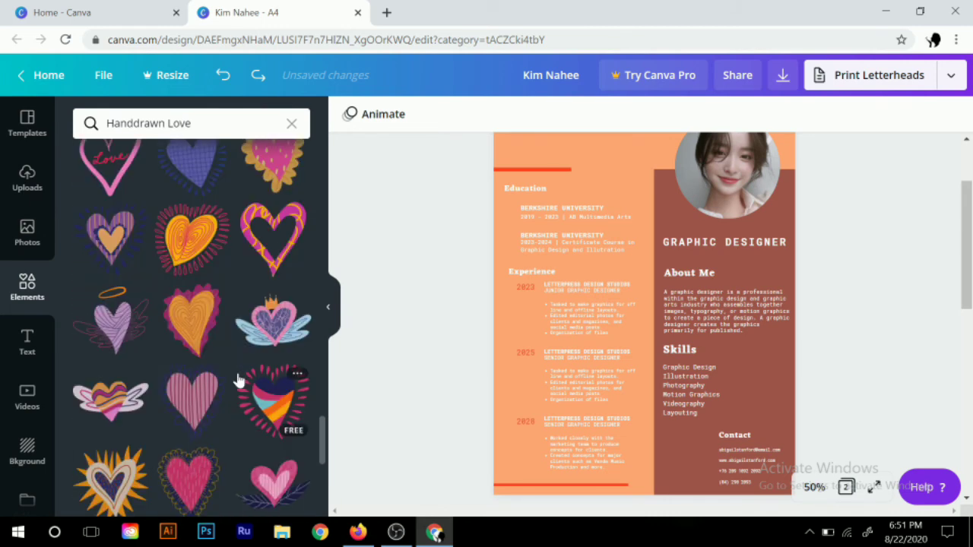
{"action": "scroll", "coordinate": [238, 380], "scroll_direction": "down", "scroll_amount": 1}
{"action": "scroll", "coordinate": [238, 380], "scroll_direction": "down", "scroll_amount": 1}
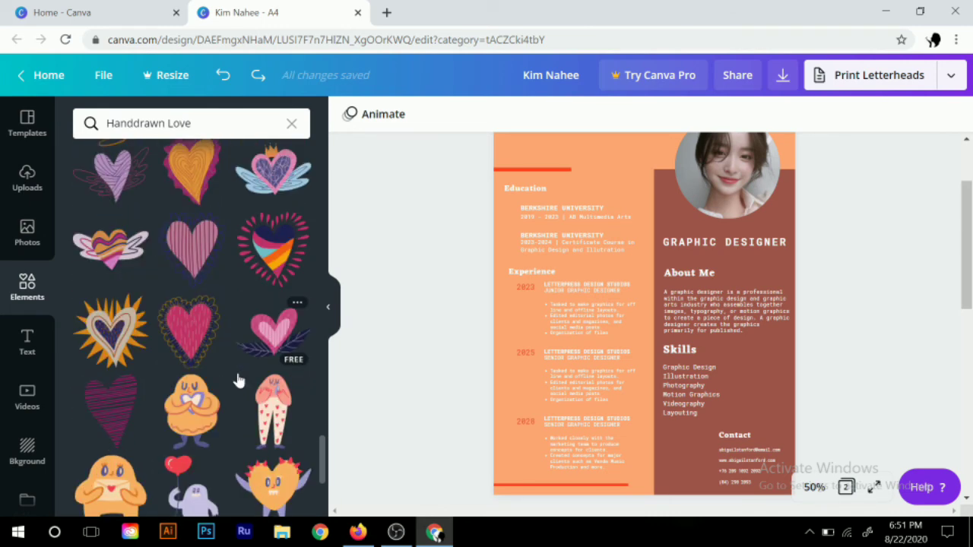
{"action": "scroll", "coordinate": [238, 380], "scroll_direction": "down", "scroll_amount": 3}
{"action": "left_click", "coordinate": [107, 182]}
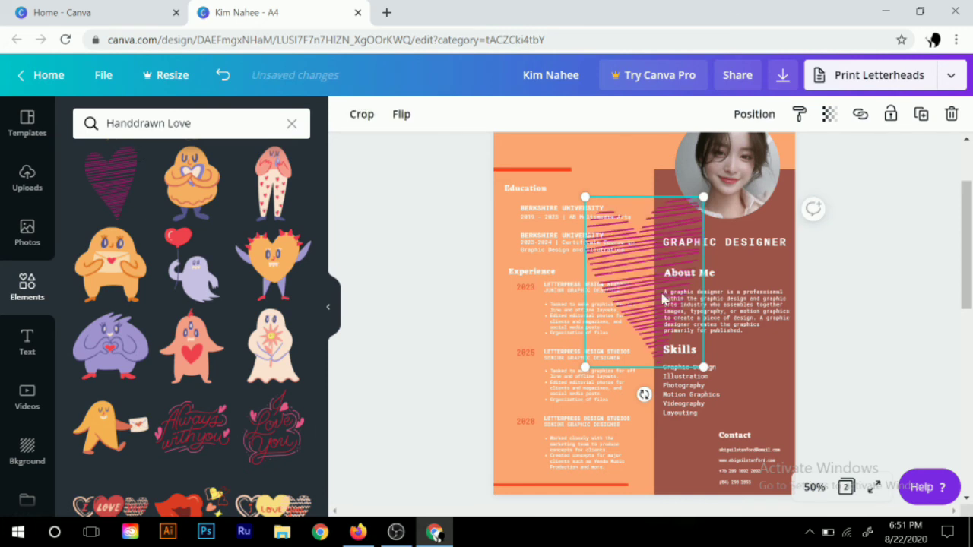
{"action": "key", "text": "Delete"}
Scroll back and forth through the Handdrawn Love results
{"action": "scroll", "coordinate": [172, 398], "scroll_direction": "down", "scroll_amount": 3}
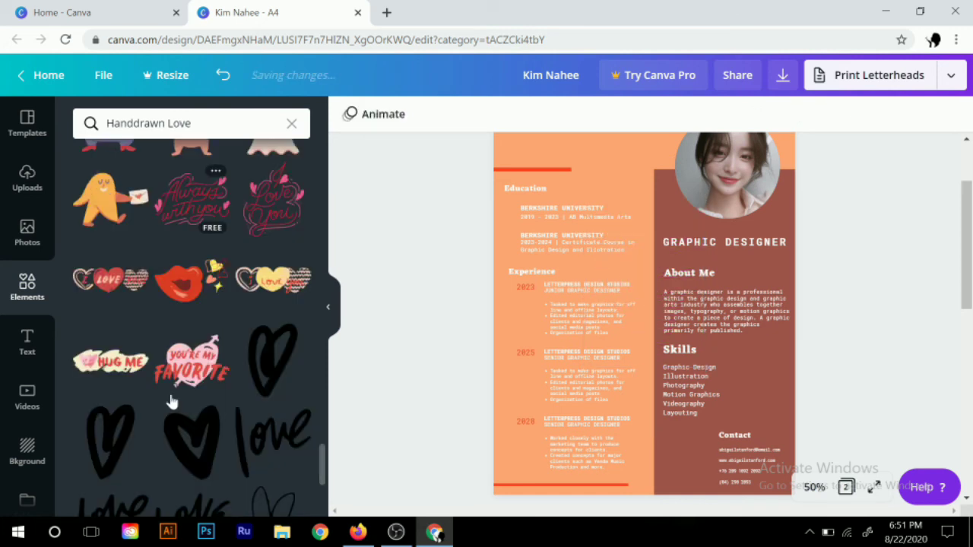
{"action": "scroll", "coordinate": [171, 398], "scroll_direction": "down", "scroll_amount": 2}
{"action": "scroll", "coordinate": [157, 392], "scroll_direction": "down", "scroll_amount": 2}
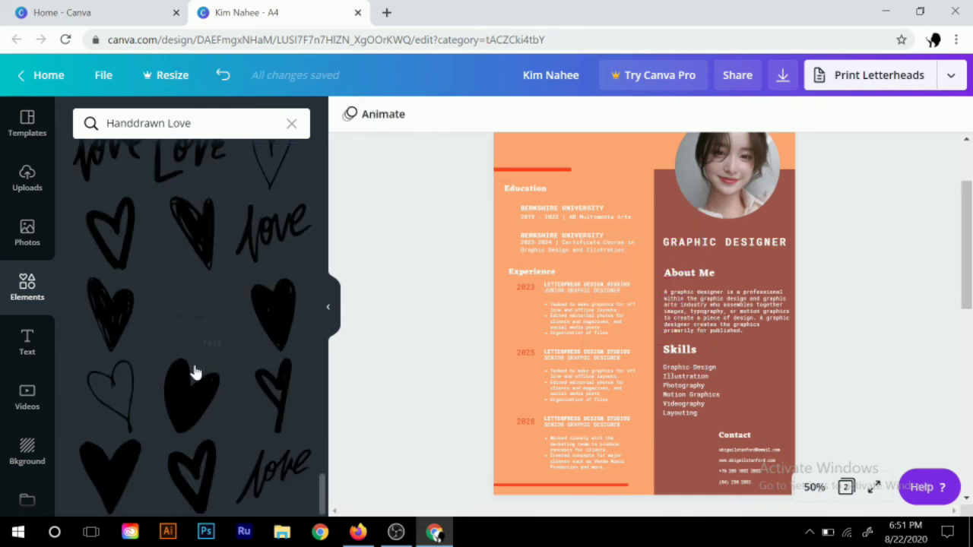
{"action": "scroll", "coordinate": [193, 370], "scroll_direction": "up", "scroll_amount": 3}
{"action": "scroll", "coordinate": [195, 371], "scroll_direction": "up", "scroll_amount": 1}
{"action": "scroll", "coordinate": [196, 370], "scroll_direction": "up", "scroll_amount": 2}
{"action": "scroll", "coordinate": [195, 371], "scroll_direction": "up", "scroll_amount": 2}
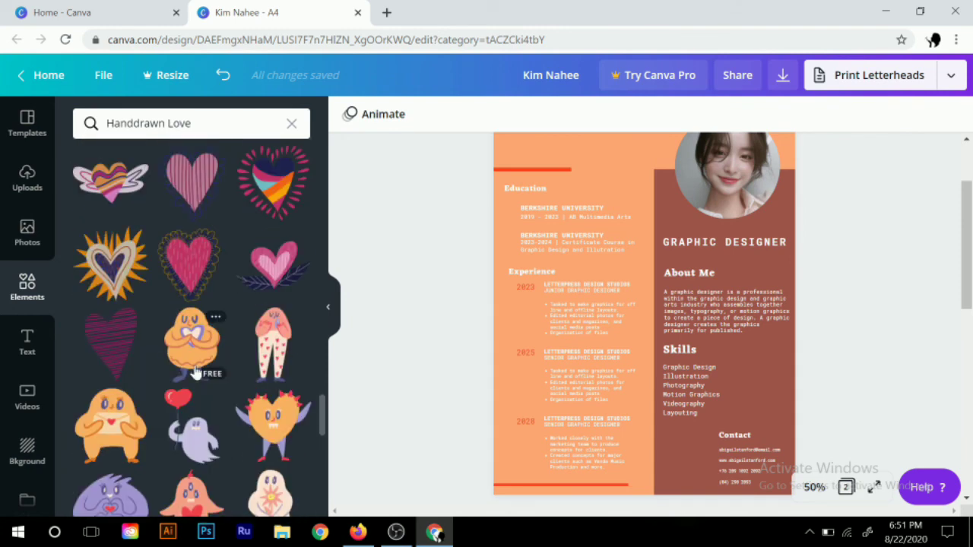
{"action": "scroll", "coordinate": [196, 371], "scroll_direction": "up", "scroll_amount": 2}
{"action": "scroll", "coordinate": [195, 373], "scroll_direction": "up", "scroll_amount": 2}
{"action": "scroll", "coordinate": [195, 372], "scroll_direction": "up", "scroll_amount": 4}
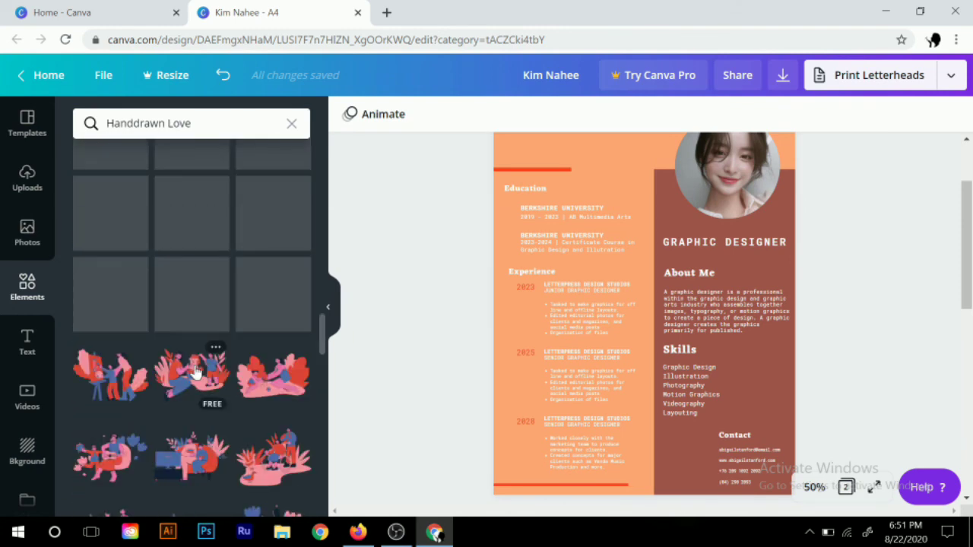
{"action": "scroll", "coordinate": [196, 371], "scroll_direction": "up", "scroll_amount": 4}
{"action": "scroll", "coordinate": [196, 371], "scroll_direction": "up", "scroll_amount": 3}
{"action": "scroll", "coordinate": [196, 371], "scroll_direction": "up", "scroll_amount": 2}
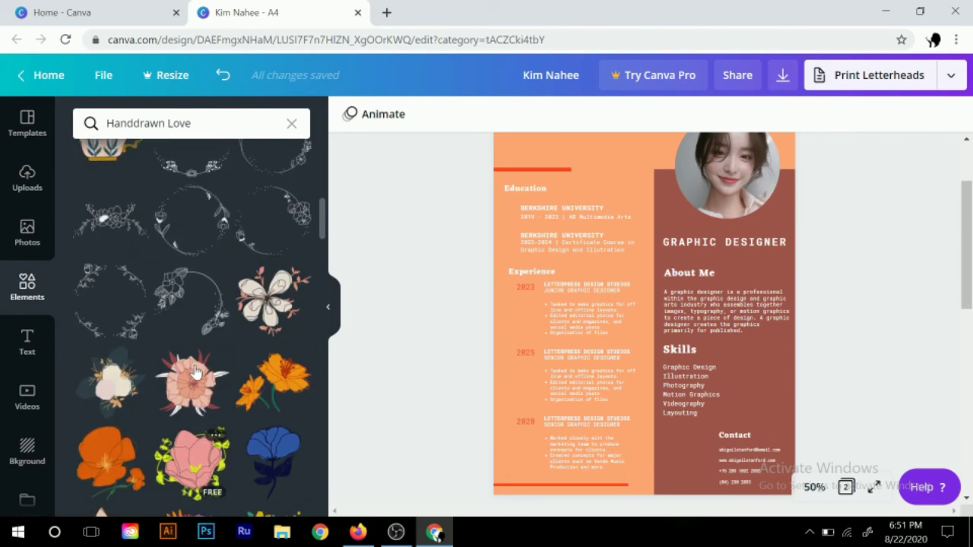
{"action": "scroll", "coordinate": [195, 370], "scroll_direction": "up", "scroll_amount": 2}
{"action": "scroll", "coordinate": [195, 371], "scroll_direction": "up", "scroll_amount": 3}
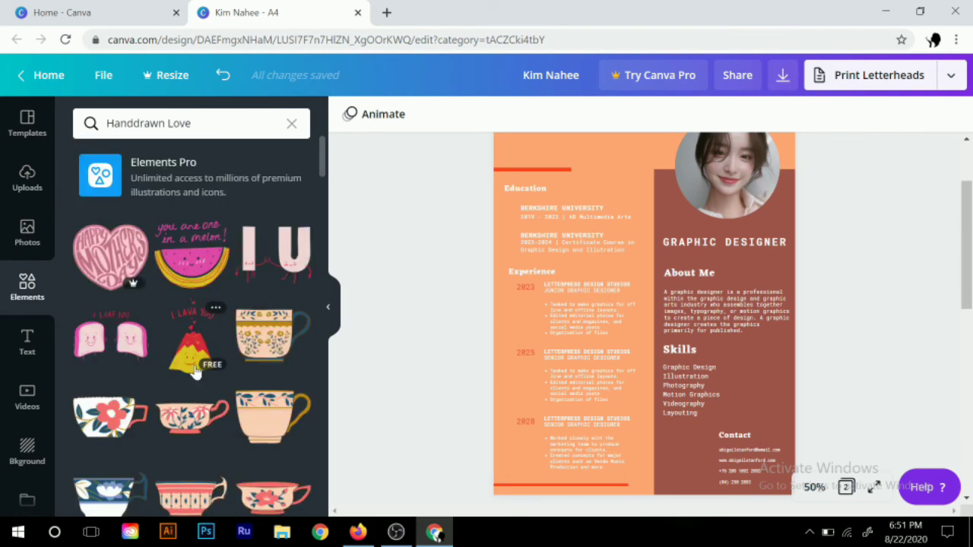
{"action": "scroll", "coordinate": [195, 371], "scroll_direction": "down", "scroll_amount": 3}
{"action": "scroll", "coordinate": [195, 373], "scroll_direction": "down", "scroll_amount": 2}
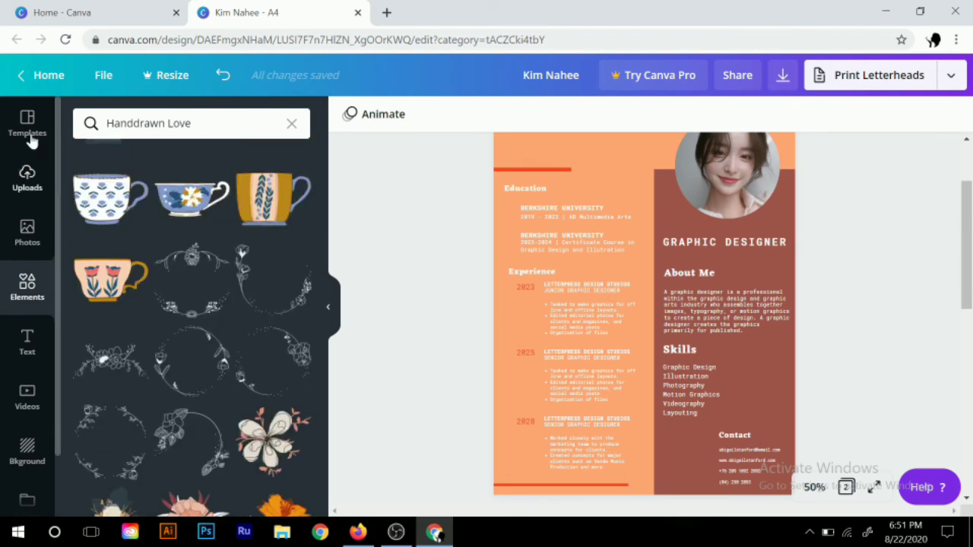
{"action": "scroll", "coordinate": [37, 261], "scroll_direction": "down", "scroll_amount": 2}
{"action": "scroll", "coordinate": [108, 289], "scroll_direction": "down", "scroll_amount": 3}
{"action": "scroll", "coordinate": [108, 289], "scroll_direction": "down", "scroll_amount": 3}
{"action": "scroll", "coordinate": [109, 289], "scroll_direction": "down", "scroll_amount": 3}
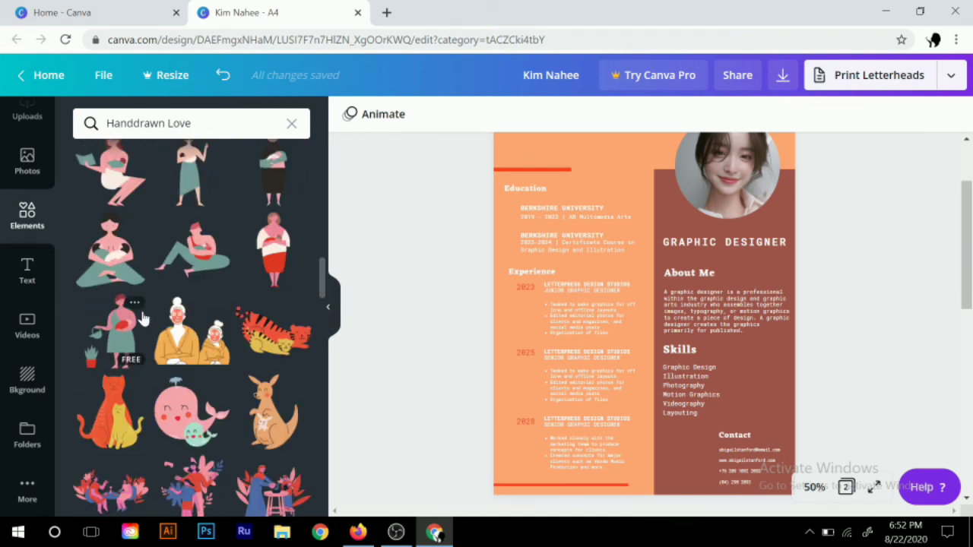
{"action": "scroll", "coordinate": [109, 289], "scroll_direction": "down", "scroll_amount": 3}
Clear the search, open all Bright Leaves elements, and add the palm leaf
{"action": "left_click", "coordinate": [27, 217]}
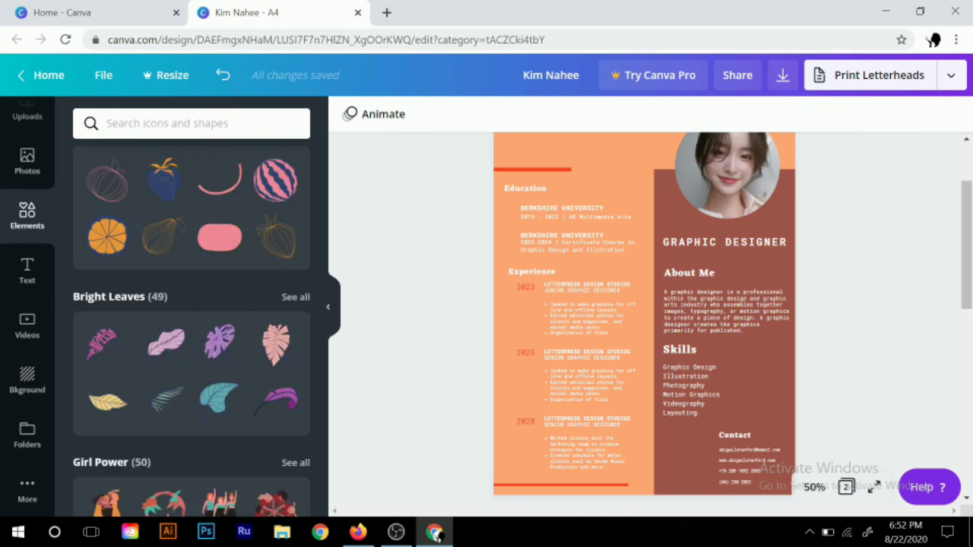
{"action": "scroll", "coordinate": [147, 328], "scroll_direction": "down", "scroll_amount": 5}
{"action": "scroll", "coordinate": [203, 358], "scroll_direction": "down", "scroll_amount": 5}
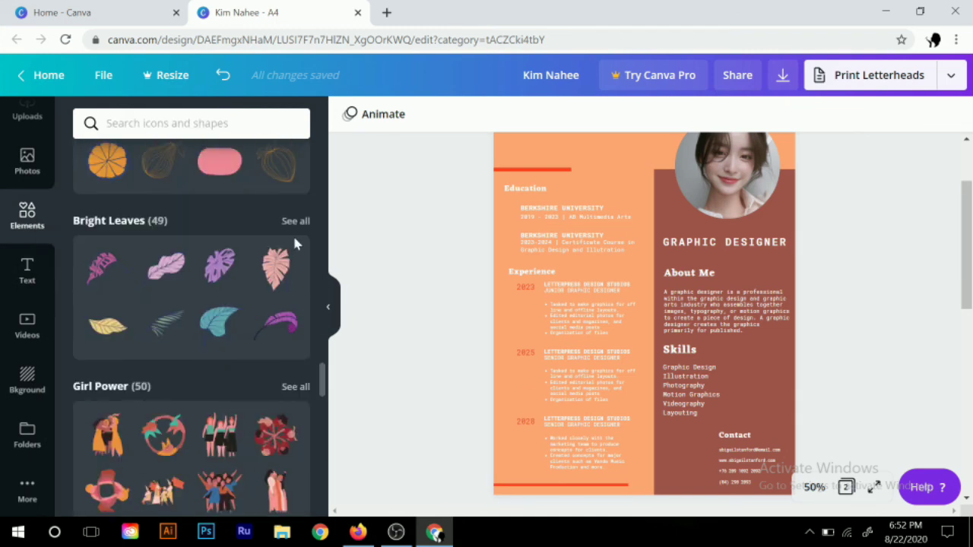
{"action": "left_click", "coordinate": [295, 221]}
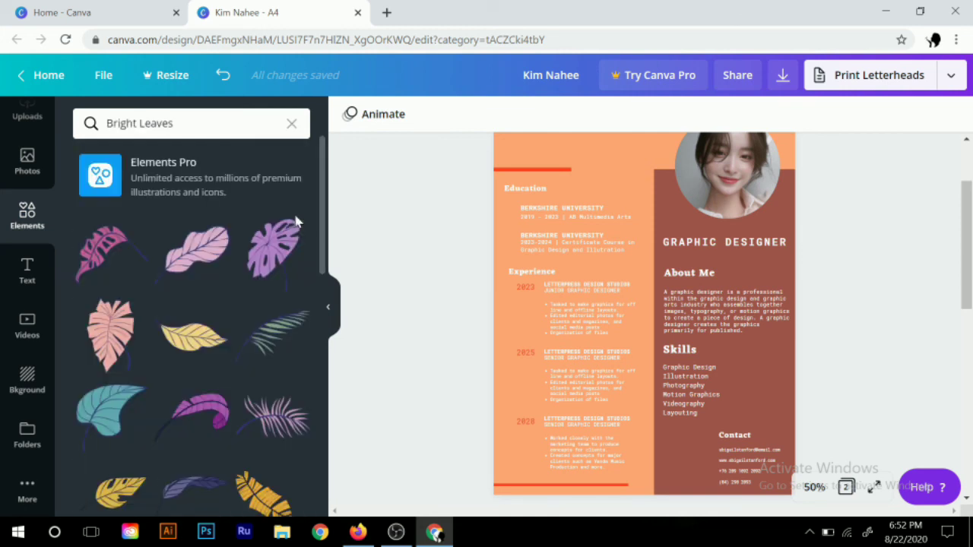
{"action": "scroll", "coordinate": [281, 239], "scroll_direction": "down", "scroll_amount": 2}
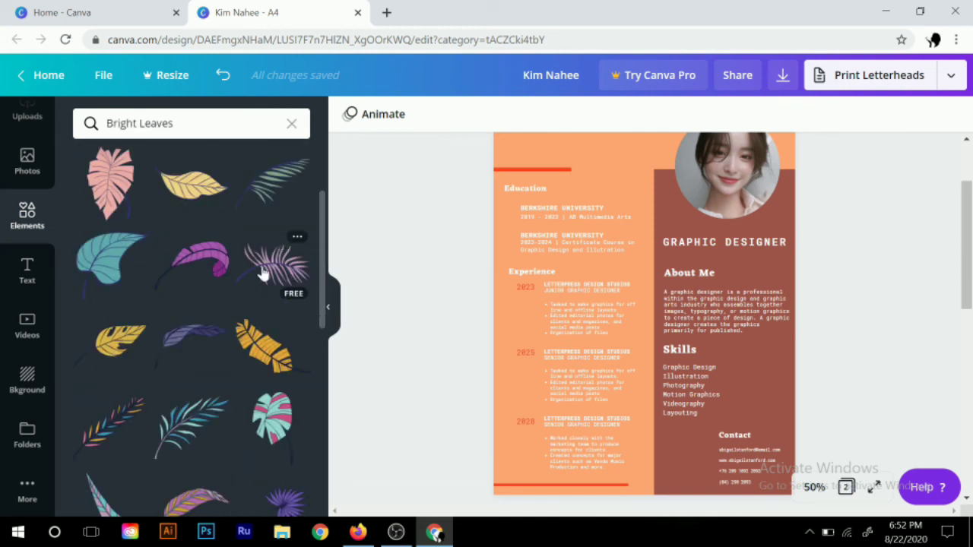
{"action": "scroll", "coordinate": [272, 275], "scroll_direction": "down", "scroll_amount": 2}
{"action": "scroll", "coordinate": [271, 275], "scroll_direction": "down", "scroll_amount": 2}
{"action": "left_click", "coordinate": [271, 269]}
{"action": "scroll", "coordinate": [239, 282], "scroll_direction": "down", "scroll_amount": 2}
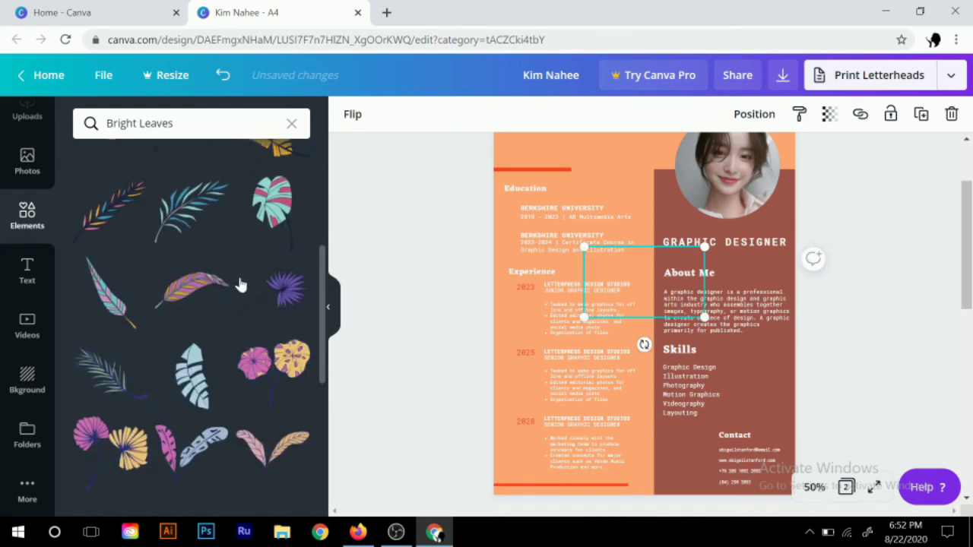
{"action": "scroll", "coordinate": [237, 280], "scroll_direction": "down", "scroll_amount": 3}
{"action": "scroll", "coordinate": [235, 277], "scroll_direction": "down", "scroll_amount": 3}
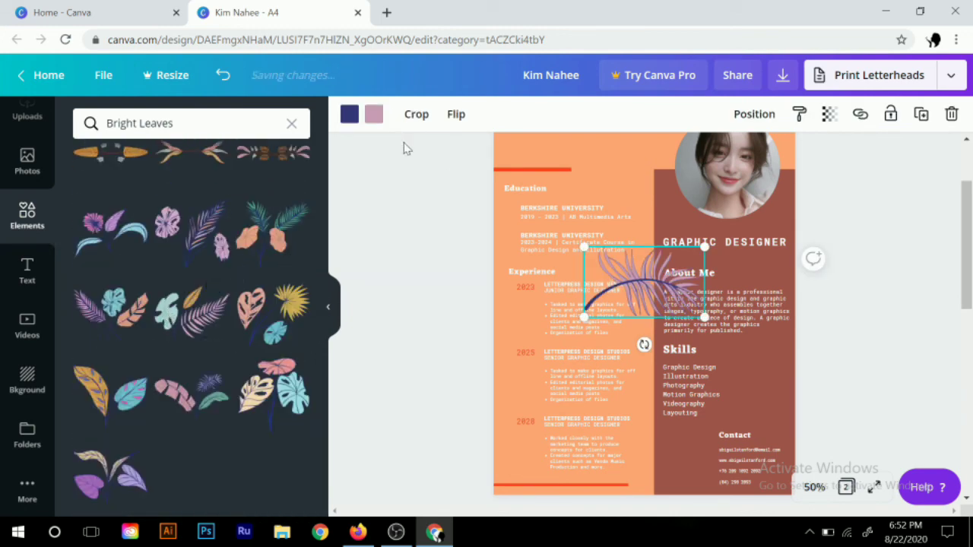
Recolour the leaf's pink part orange, then resize and rotate it beside Skills
{"action": "left_click", "coordinate": [374, 115]}
{"action": "left_click", "coordinate": [252, 265]}
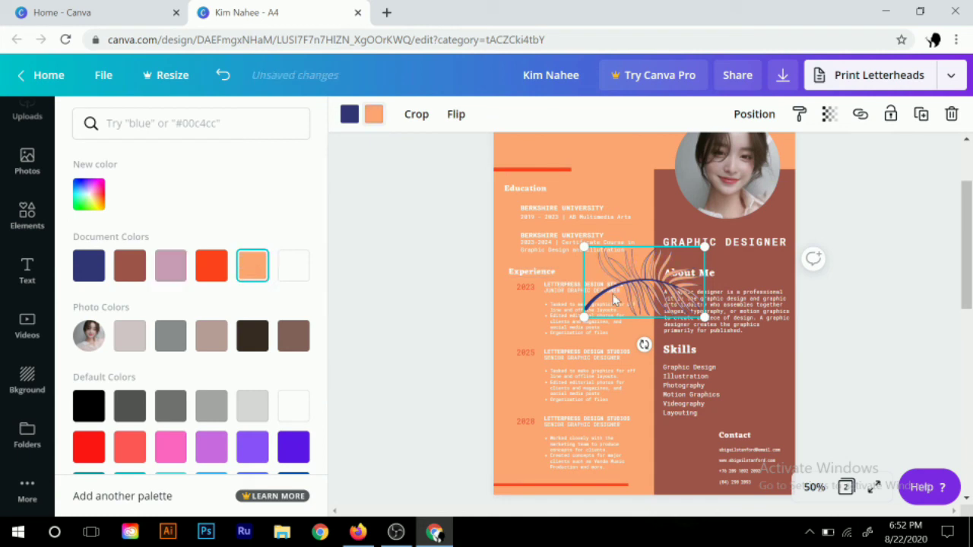
{"action": "mouse_move", "coordinate": [589, 312]}
{"action": "left_mouse_down"}
{"action": "mouse_move", "coordinate": [628, 291]}
{"action": "mouse_move", "coordinate": [621, 288]}
{"action": "left_mouse_up"}
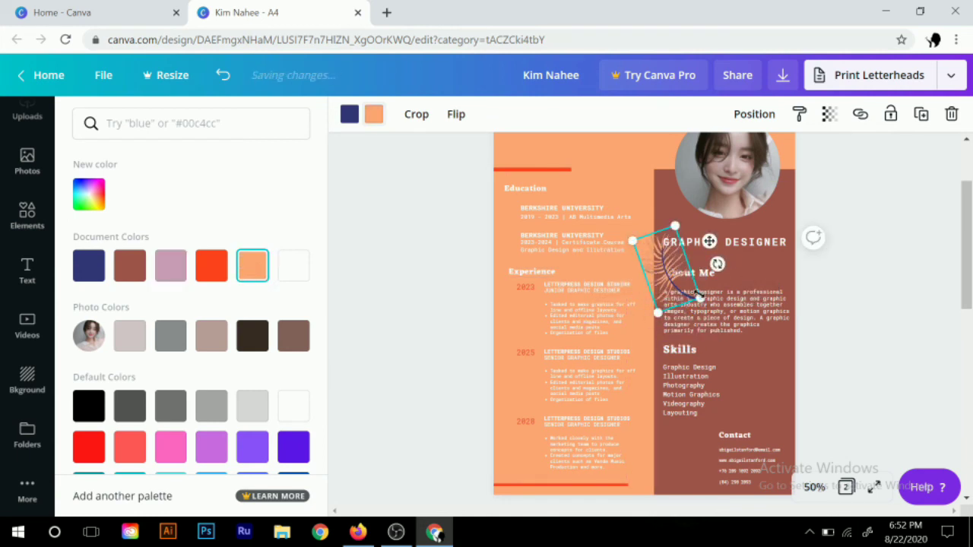
{"action": "mouse_move", "coordinate": [699, 297]}
{"action": "left_mouse_down"}
{"action": "mouse_move", "coordinate": [780, 395]}
{"action": "mouse_move", "coordinate": [804, 349]}
{"action": "left_mouse_up"}
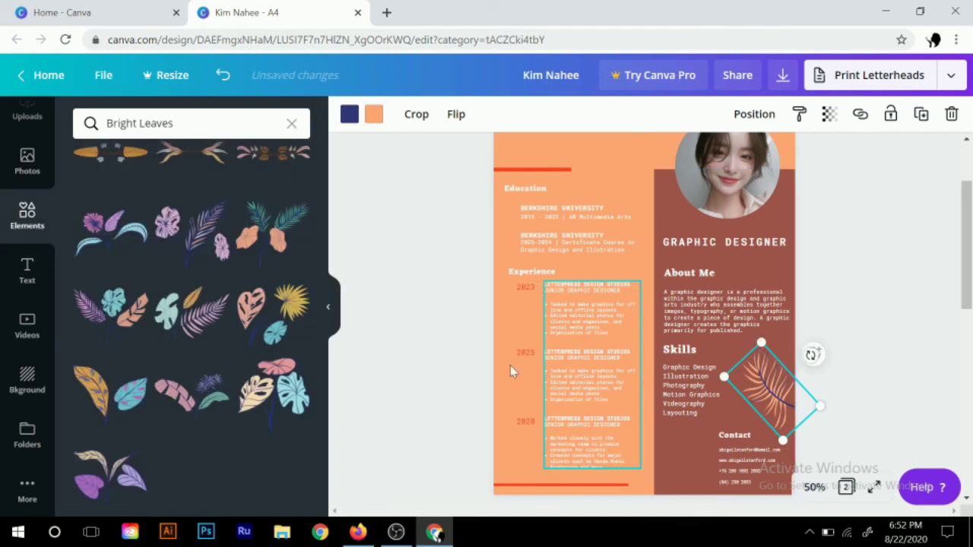
{"action": "left_click", "coordinate": [423, 355]}
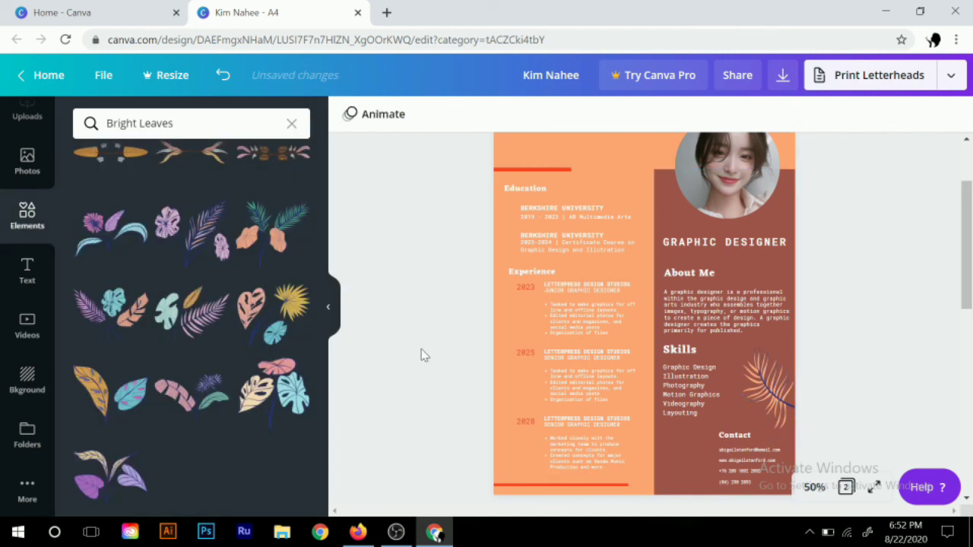
Recolor the orange accent lines above Education and along the page bottom to navy
{"action": "left_click", "coordinate": [532, 165]}
{"action": "left_click", "coordinate": [343, 118]}
{"action": "scroll", "coordinate": [571, 476], "scroll_direction": "down", "scroll_amount": 1}
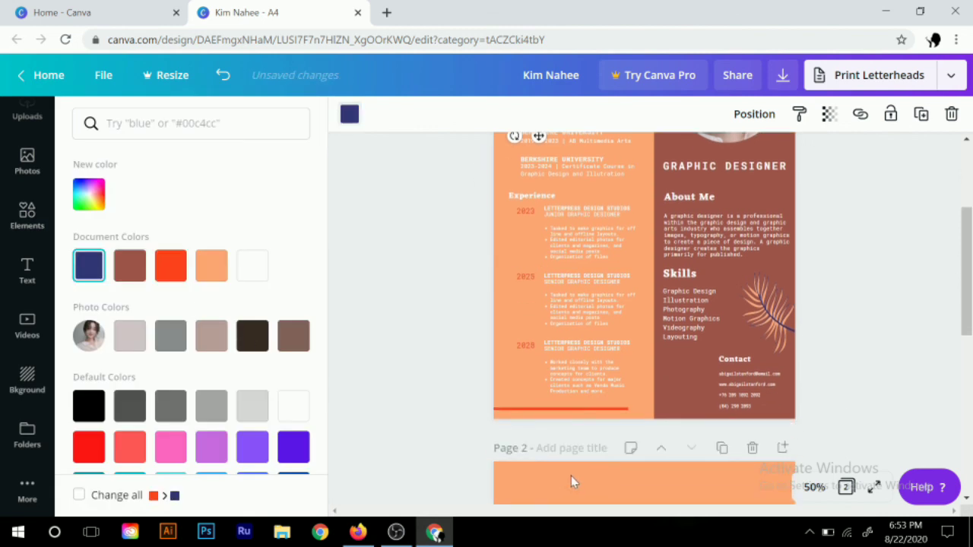
{"action": "left_click", "coordinate": [573, 408]}
{"action": "left_click", "coordinate": [89, 266]}
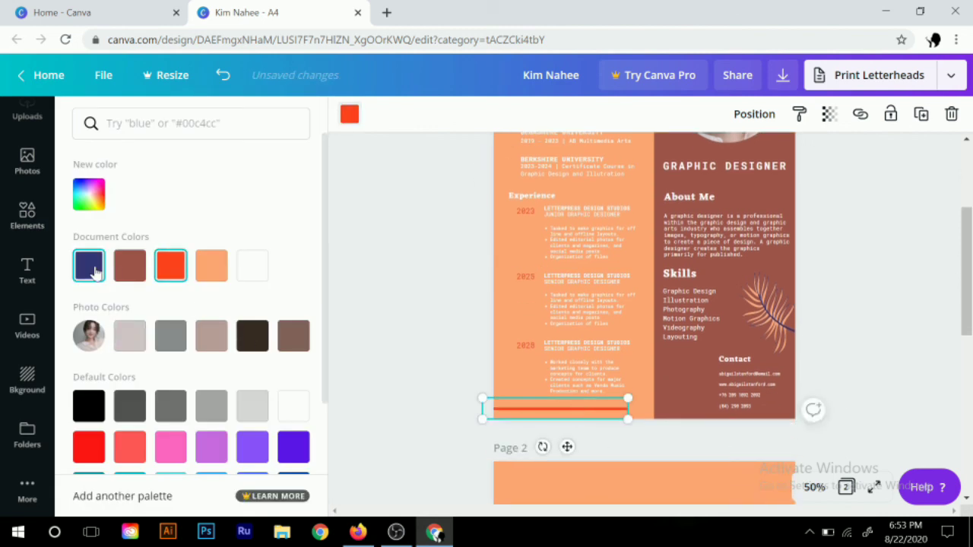
{"action": "left_click", "coordinate": [358, 260]}
{"action": "scroll", "coordinate": [525, 250], "scroll_direction": "up", "scroll_amount": 1}
{"action": "scroll", "coordinate": [524, 251], "scroll_direction": "up", "scroll_amount": 1}
{"action": "left_click", "coordinate": [426, 269]}
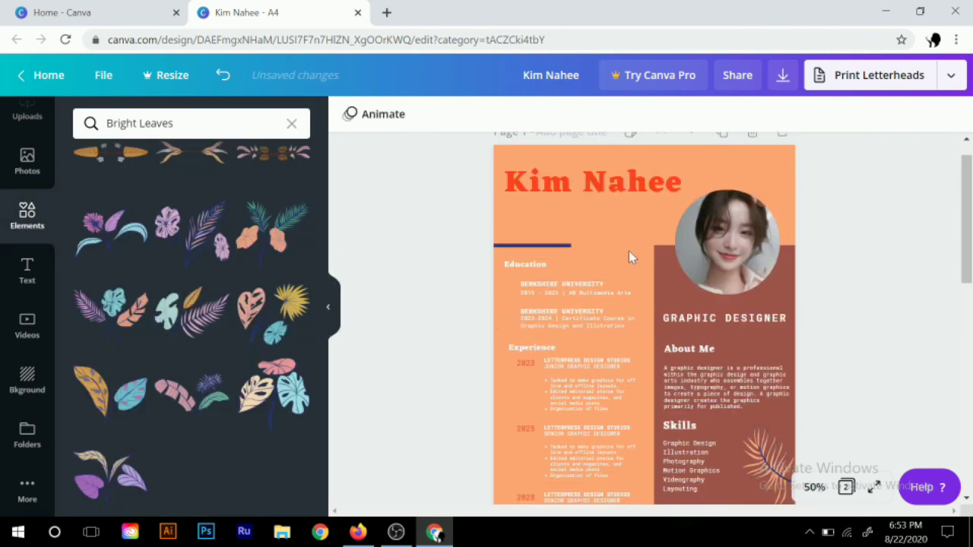
{"action": "left_click", "coordinate": [578, 176]}
{"action": "left_click", "coordinate": [541, 114]}
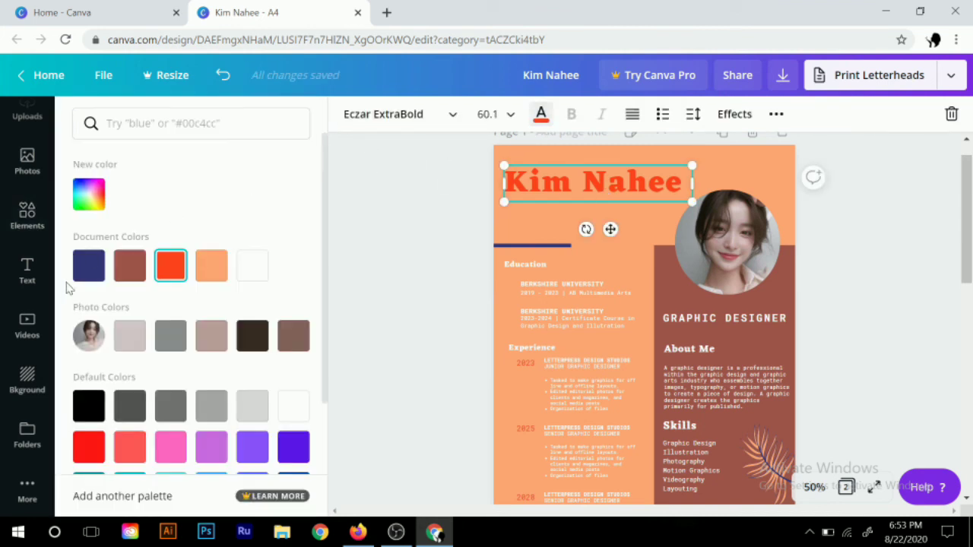
{"action": "left_click", "coordinate": [91, 270]}
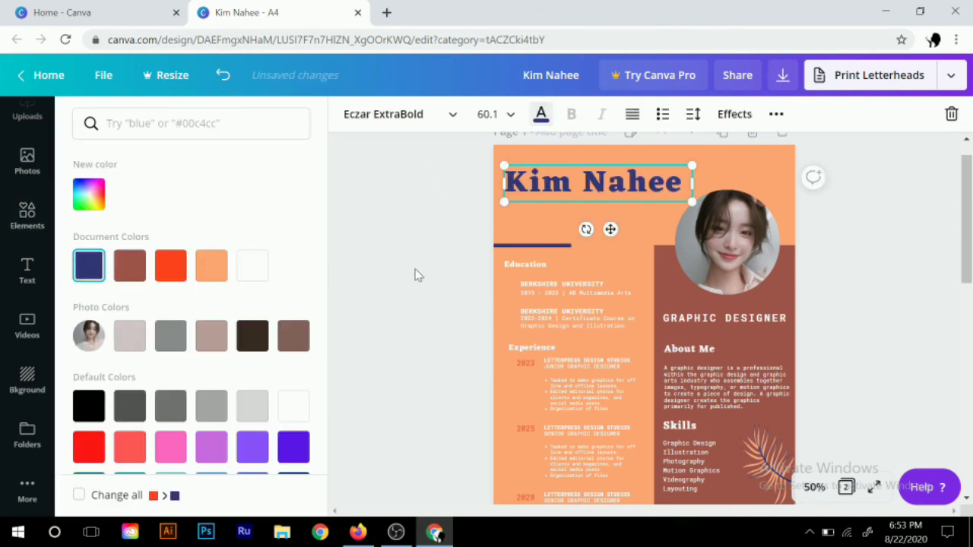
{"action": "left_click", "coordinate": [222, 74]}
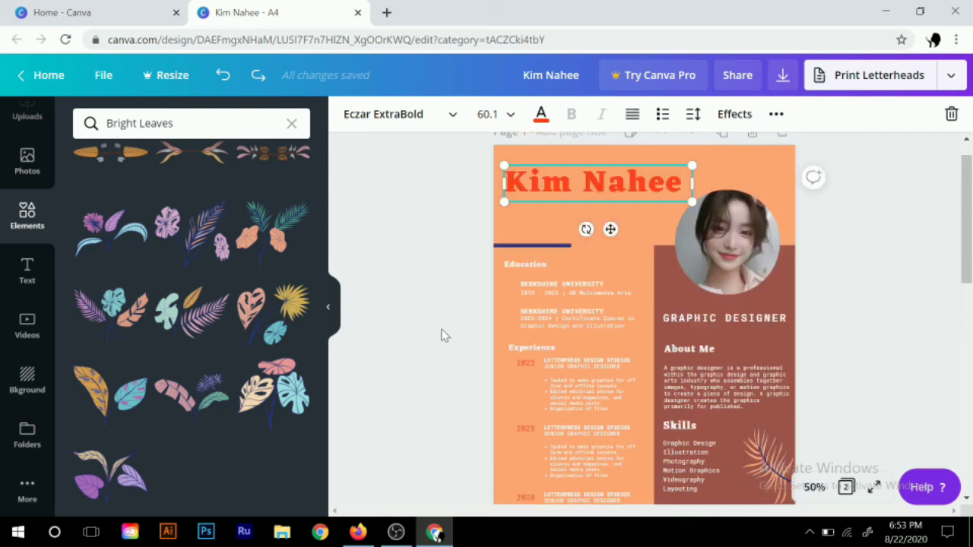
{"action": "left_click", "coordinate": [445, 348]}
Delete the blank Page 2, leaving only the one-page résumé, then bring up the zoom level choices
{"action": "scroll", "coordinate": [445, 348], "scroll_direction": "down", "scroll_amount": 1}
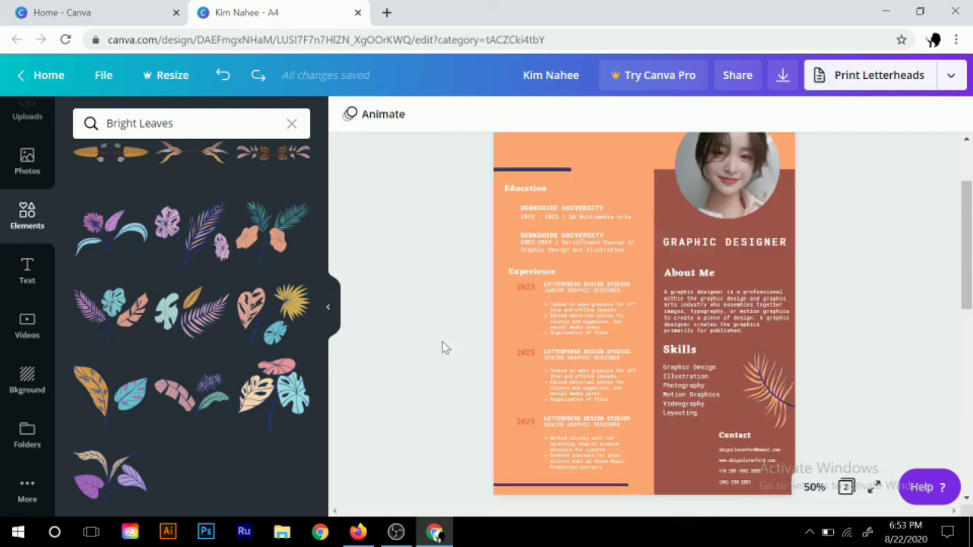
{"action": "scroll", "coordinate": [444, 347], "scroll_direction": "up", "scroll_amount": 2}
{"action": "scroll", "coordinate": [445, 347], "scroll_direction": "down", "scroll_amount": 1}
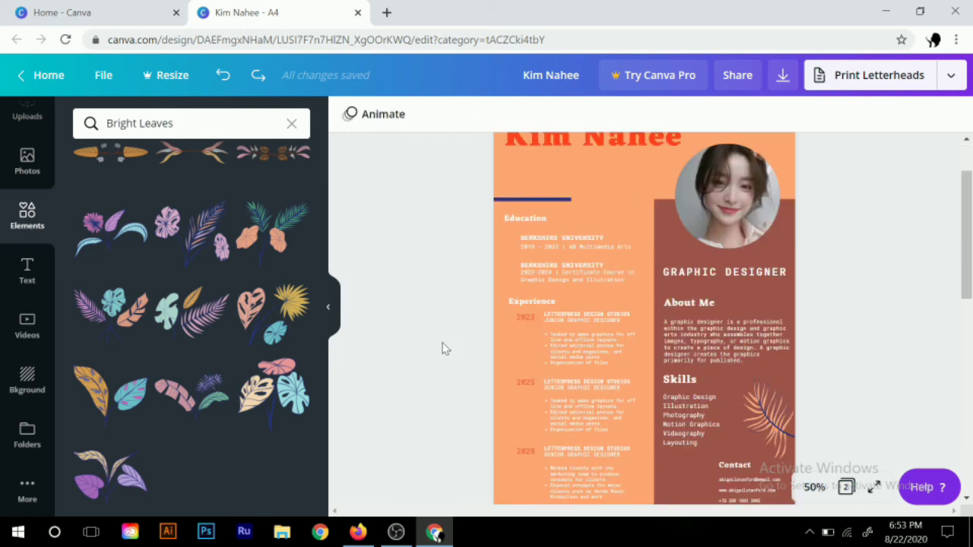
{"action": "scroll", "coordinate": [445, 347], "scroll_direction": "down", "scroll_amount": 2}
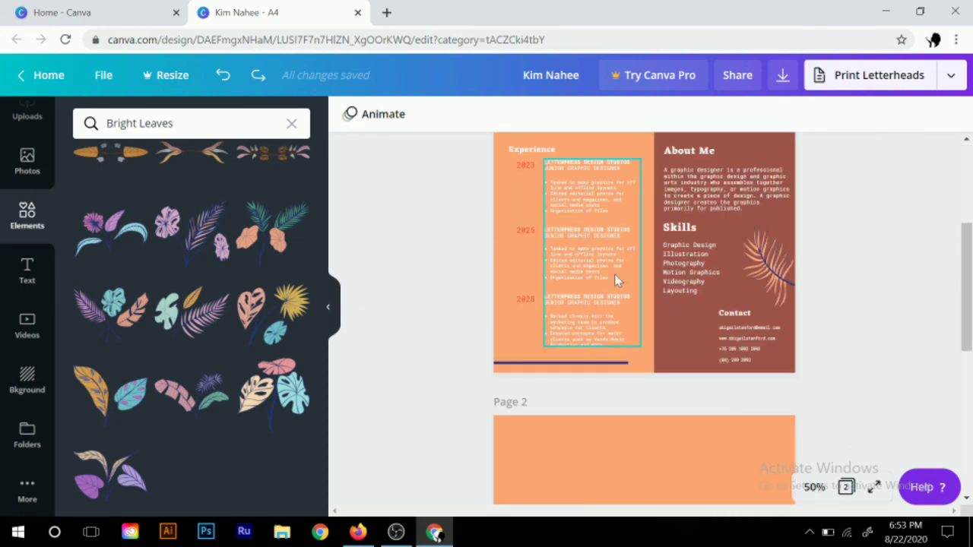
{"action": "scroll", "coordinate": [760, 456], "scroll_direction": "up", "scroll_amount": 1}
{"action": "left_click", "coordinate": [760, 481]}
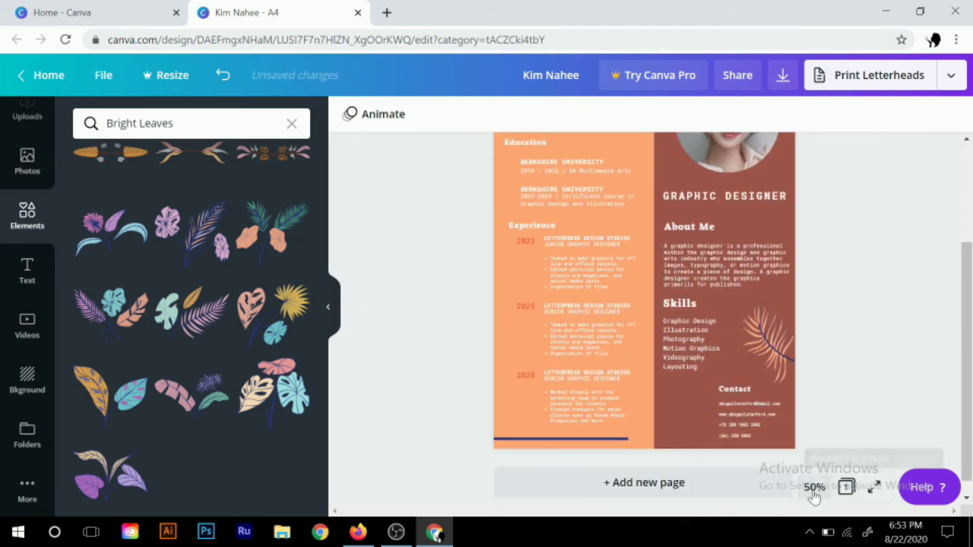
{"action": "left_click", "coordinate": [814, 487]}
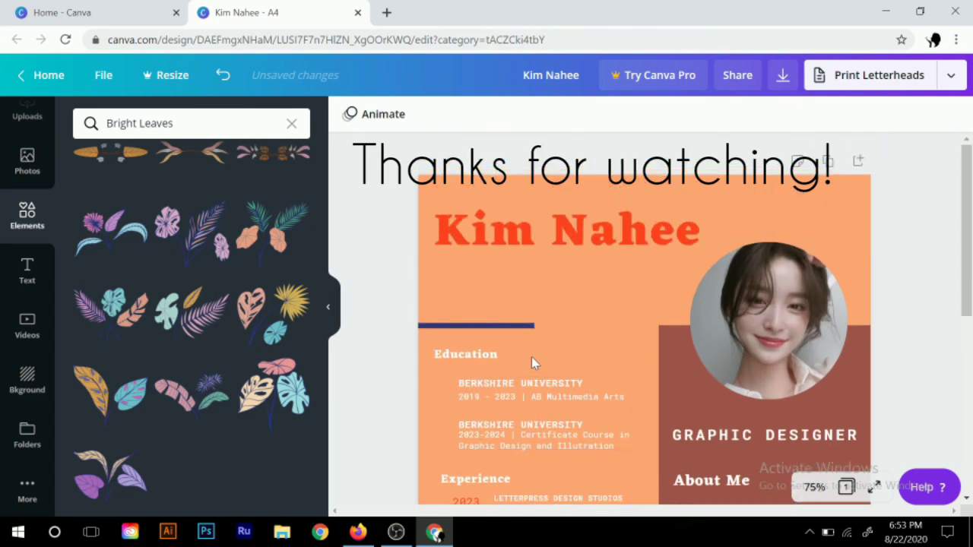